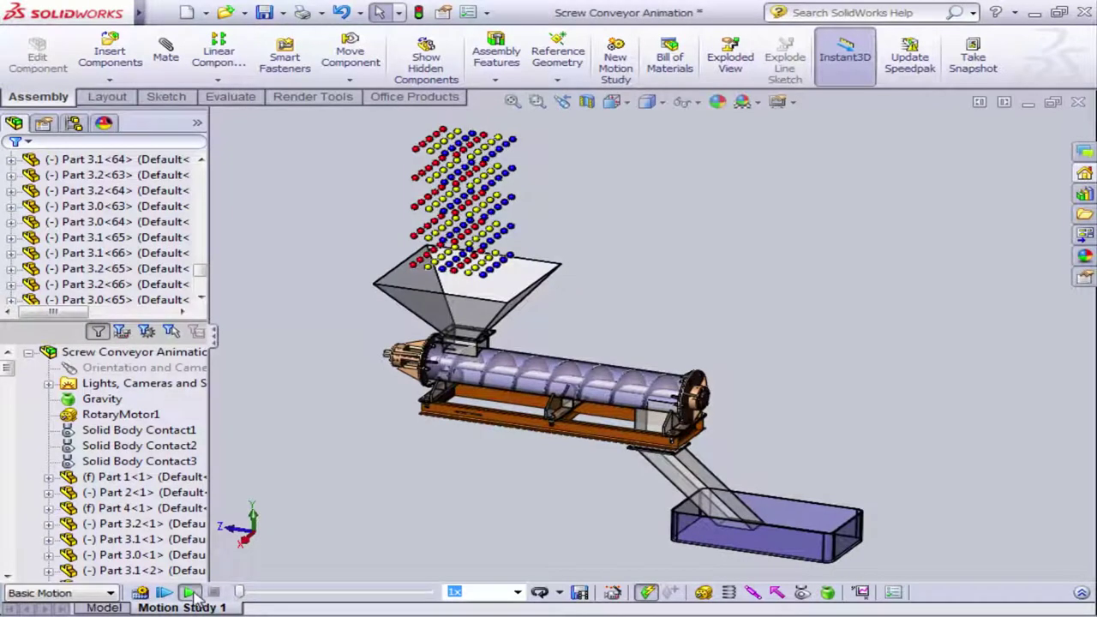
- Calculate the screw conveyor motion study and orbit around it as the balls fill the bin
left_click(190, 592)
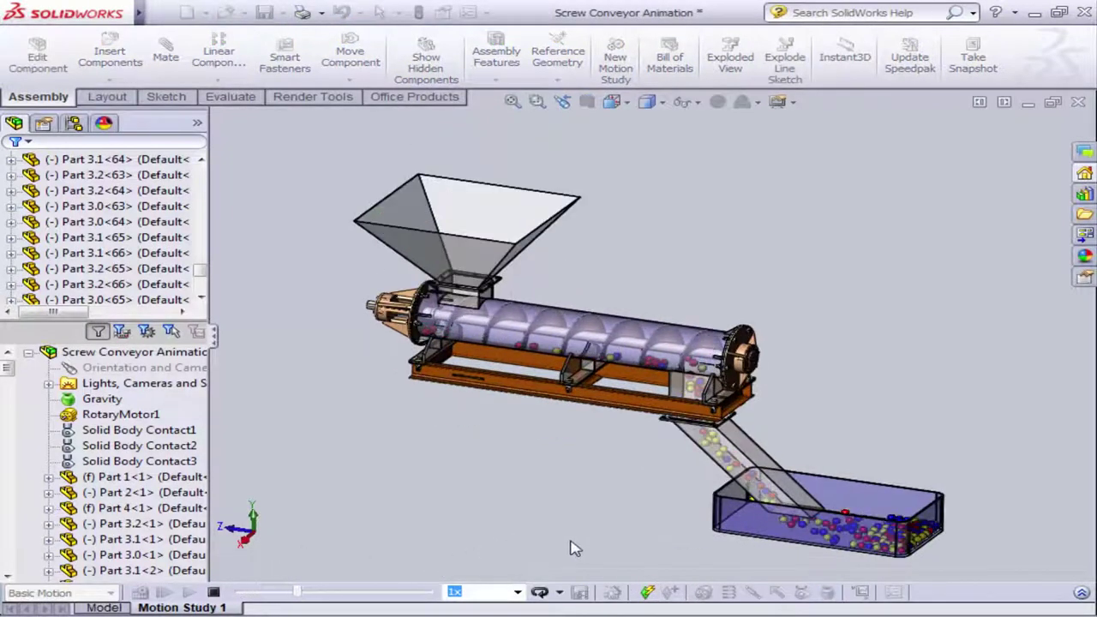
scroll(578, 549, "down", 3)
scroll(591, 490, "up", 2)
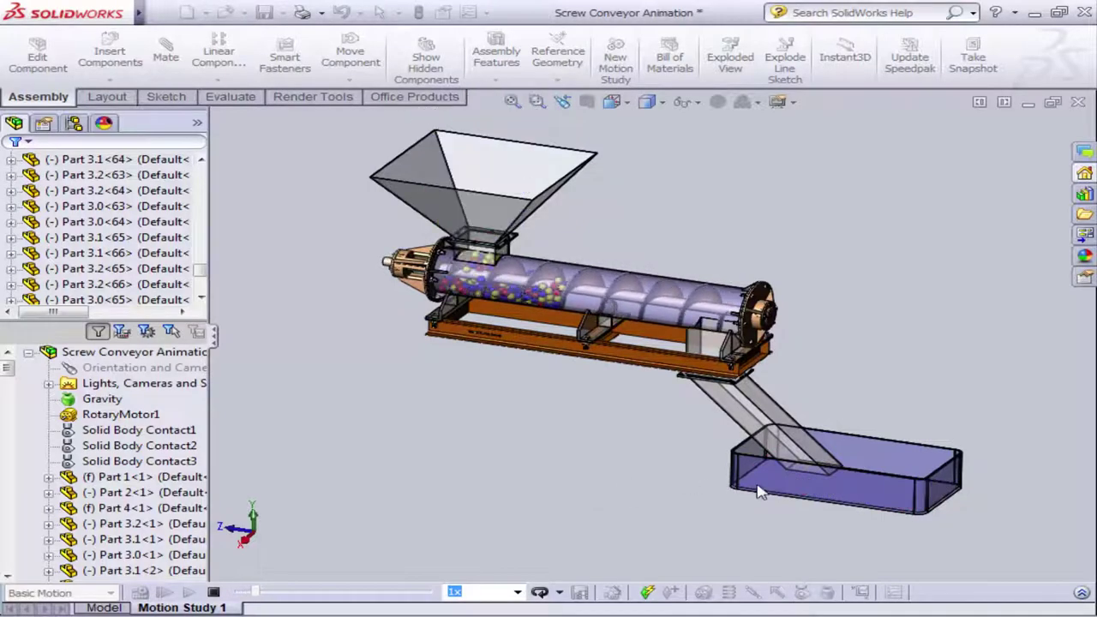
mouse_move(759, 482)
middle_mouse_down()
mouse_move(550, 495)
mouse_move(979, 440)
mouse_move(911, 485)
mouse_move(950, 416)
middle_mouse_up()
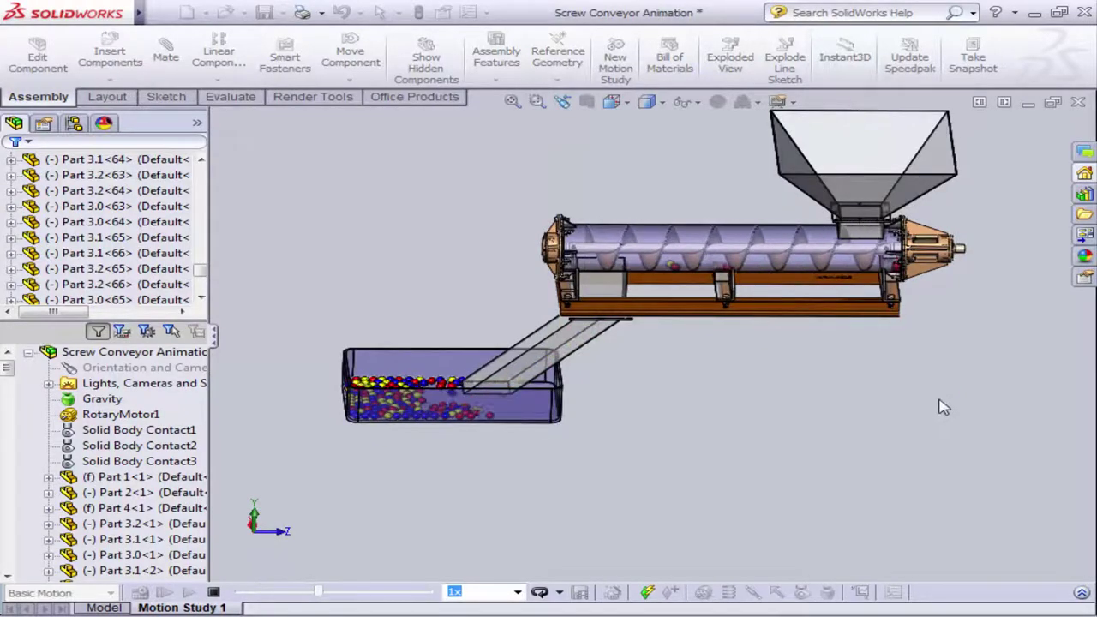
mouse_move(942, 404)
middle_mouse_down()
mouse_move(882, 362)
mouse_move(795, 356)
mouse_move(656, 162)
mouse_move(723, 225)
middle_mouse_up()
scroll(734, 183, "down", 3)
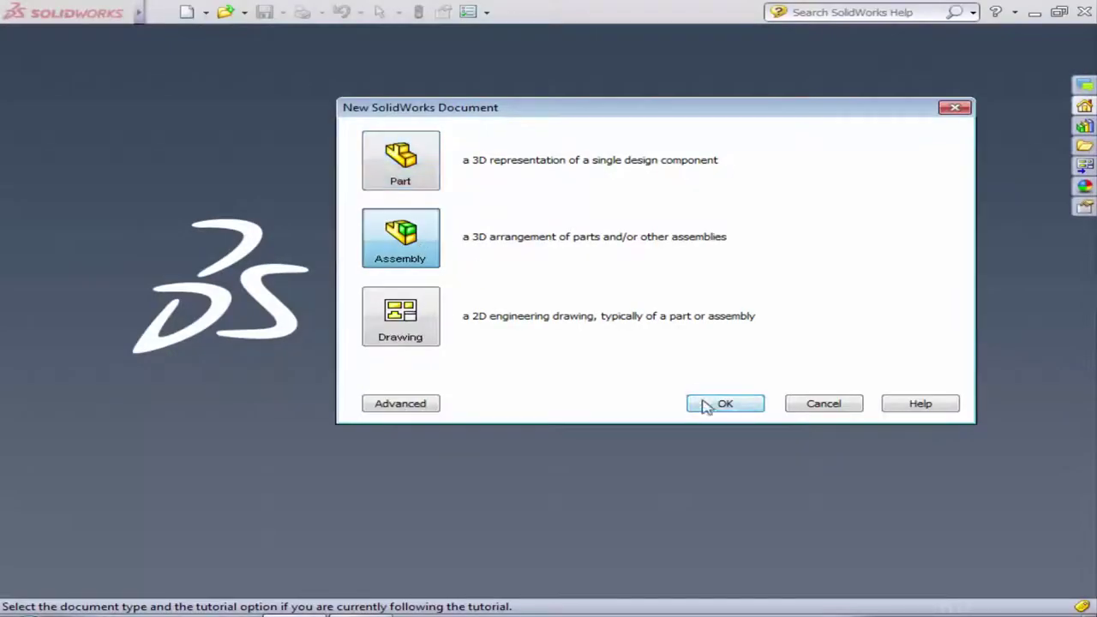
- Create a new assembly and select all the conveyor part files for insertion
left_click(704, 402)
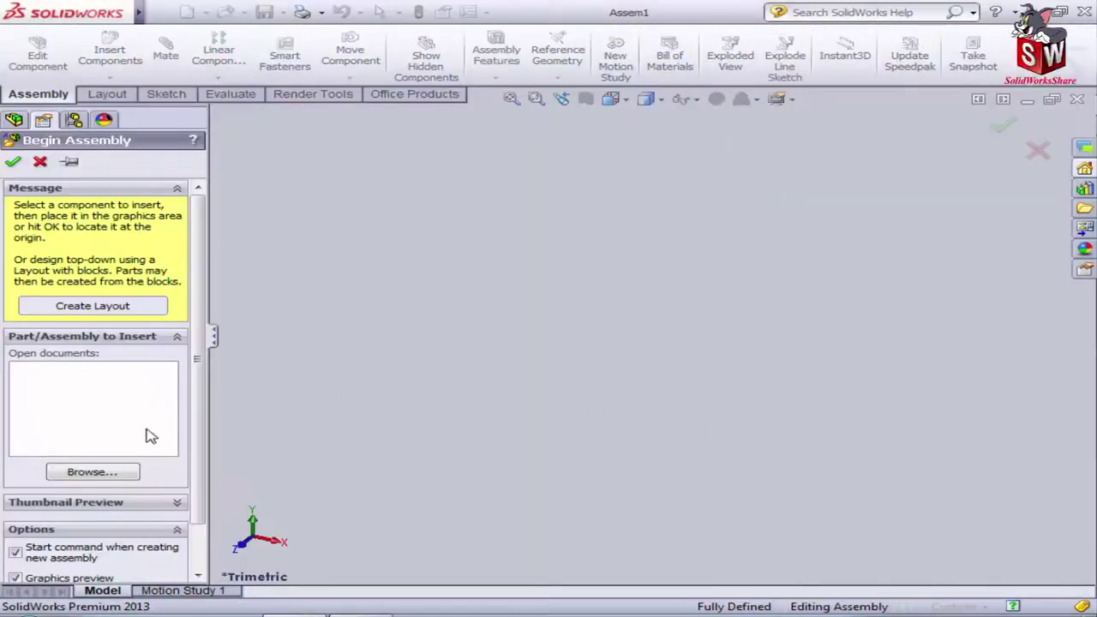
left_click(107, 474)
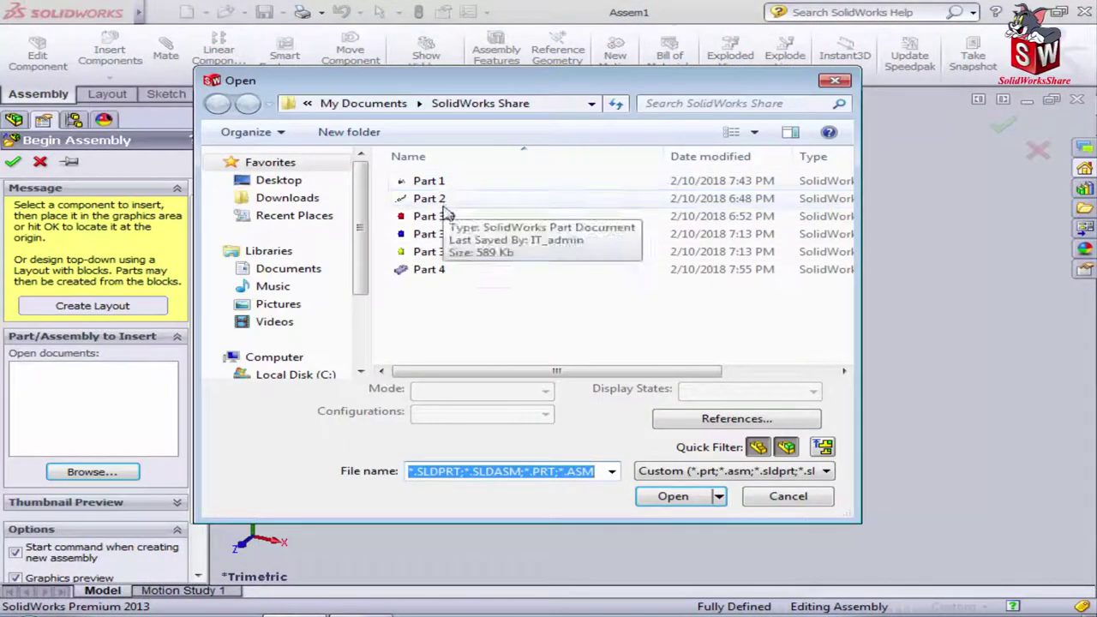
key("ctrl+a")
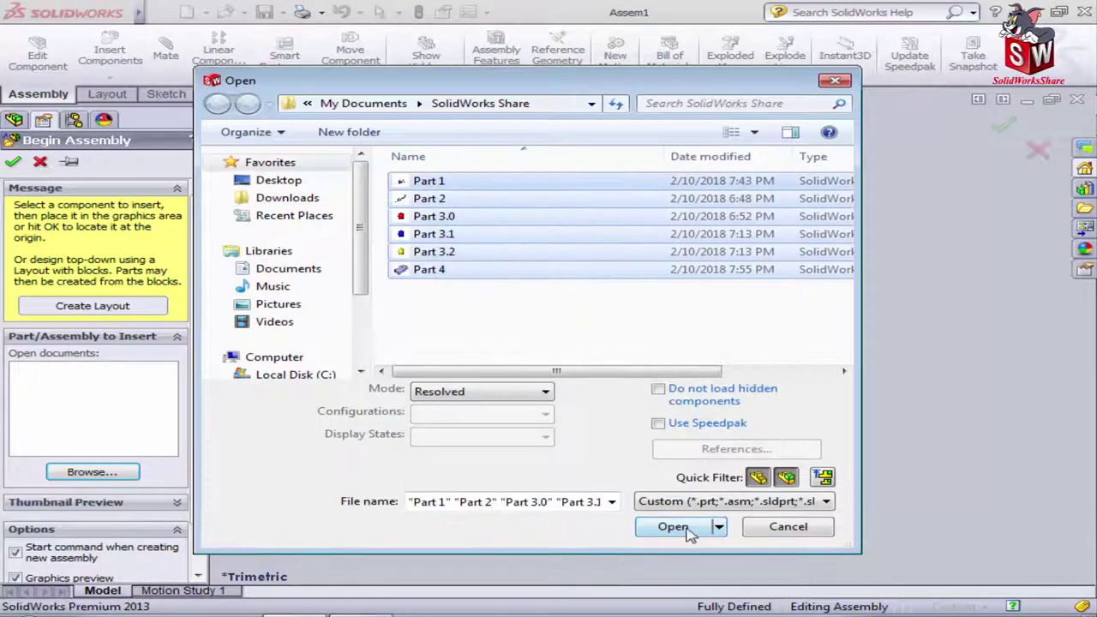
left_click(677, 527)
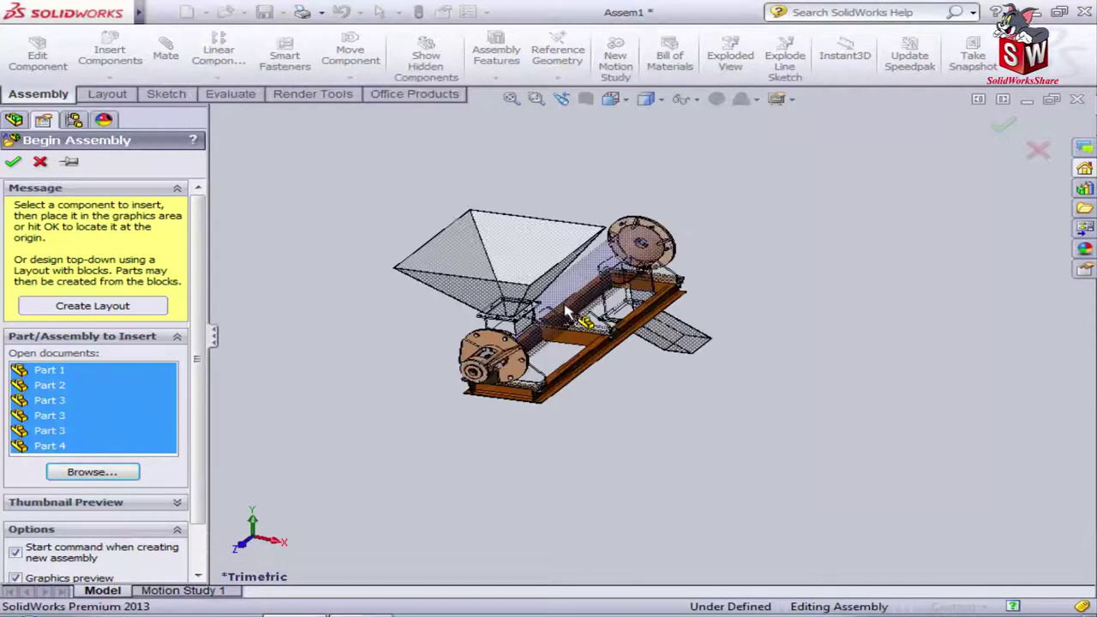
- Place the frame, the screw auger and three balls in the graphics area
left_click(572, 310)
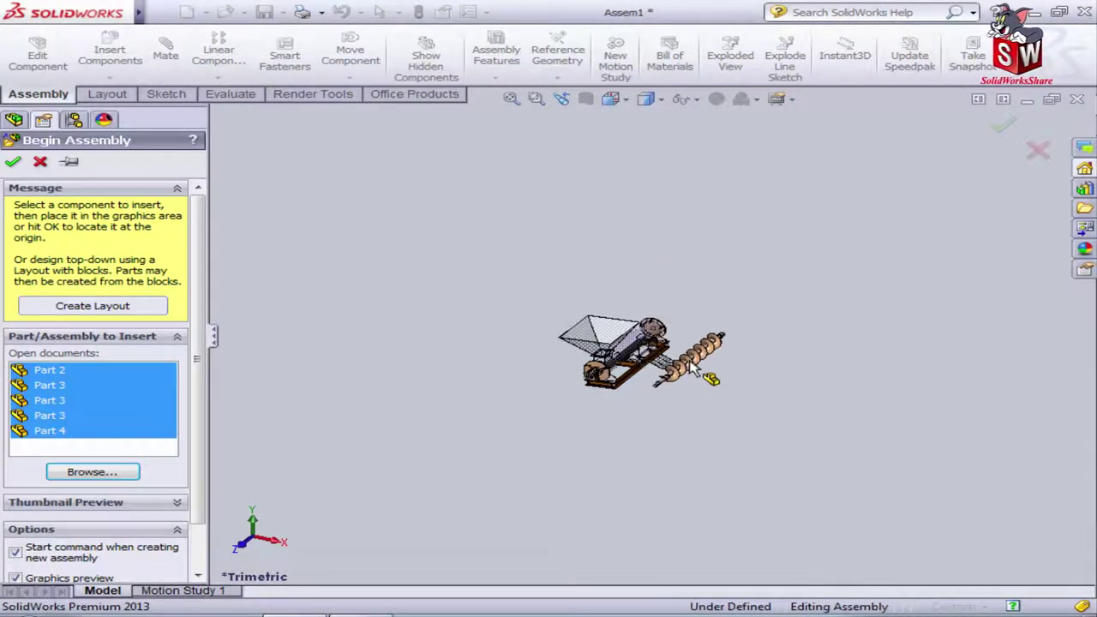
scroll(691, 367, "down", 4)
left_click(751, 341)
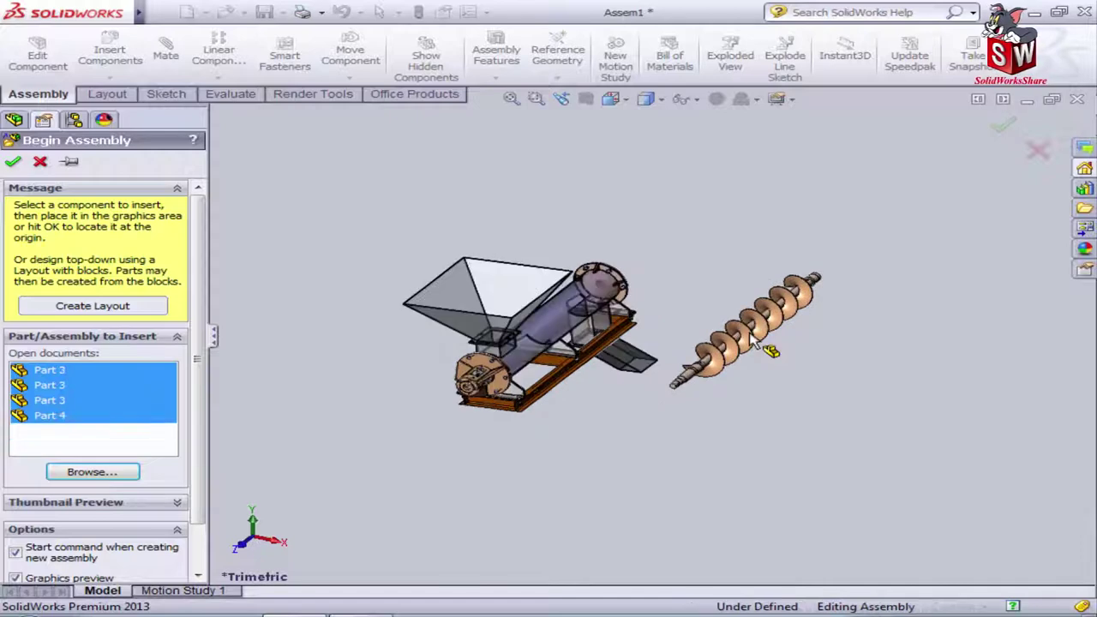
scroll(507, 279, "down", 2)
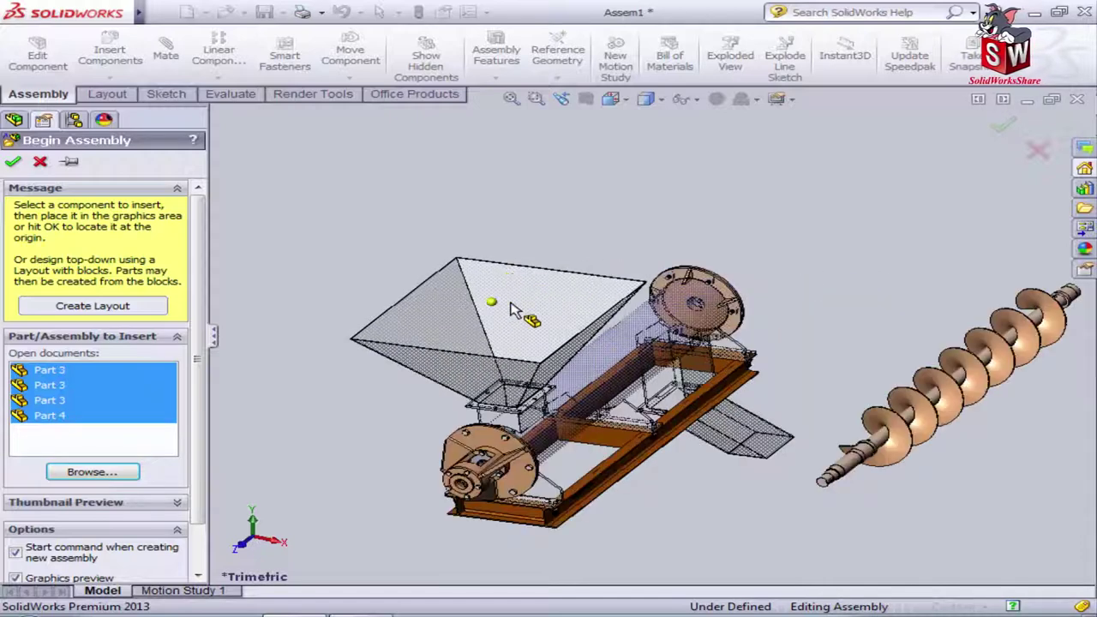
left_click(503, 292)
left_click(482, 313)
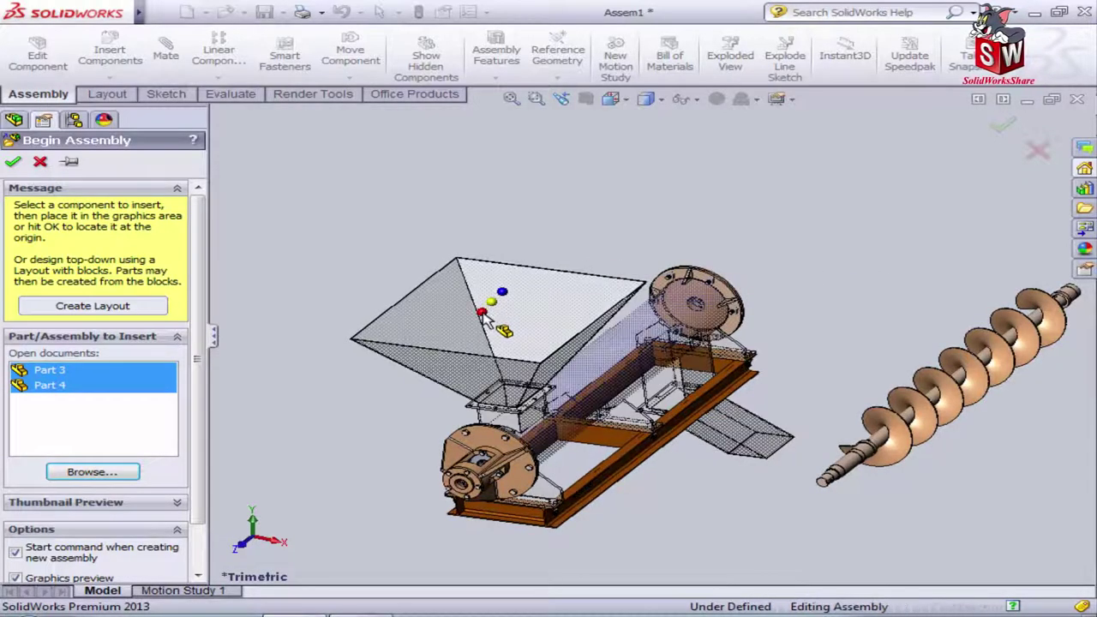
left_click(487, 323)
scroll(650, 336, "up", 4)
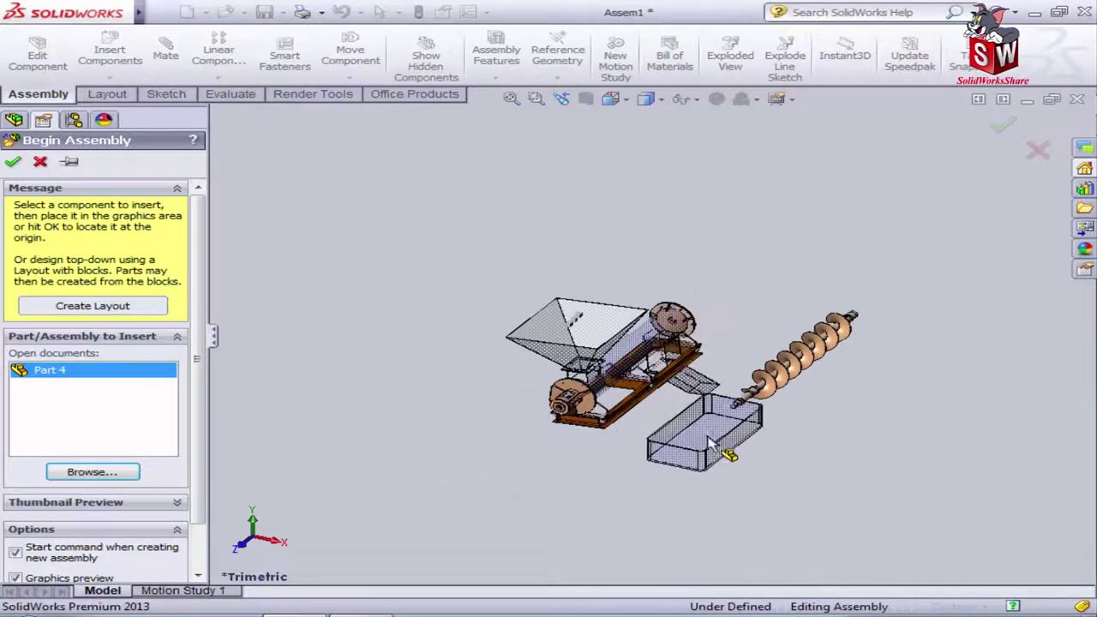
- Place the bin below the conveyor and orbit to view the hopper and auger
left_click(686, 445)
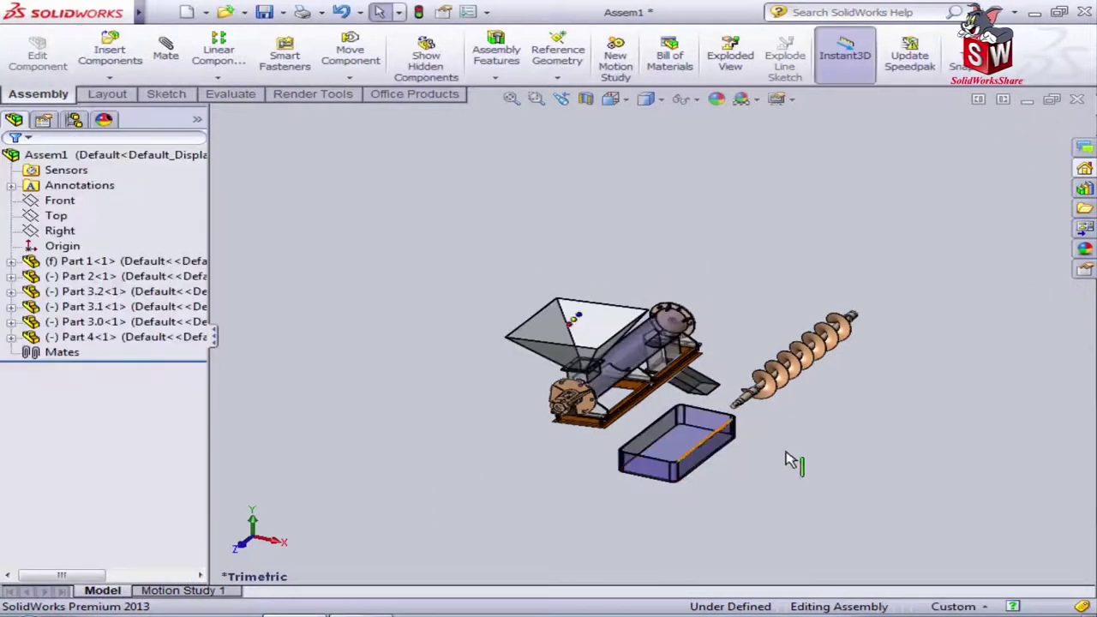
middle_click_drag(790, 455, 661, 385)
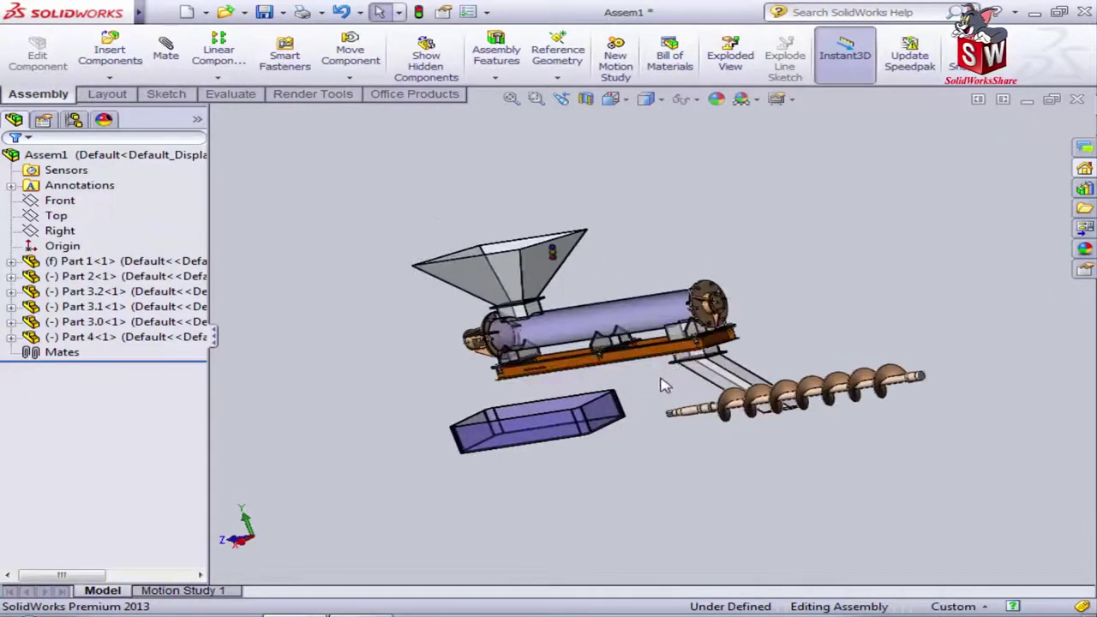
mouse_move(751, 460)
middle_mouse_down()
mouse_move(661, 468)
mouse_move(937, 403)
mouse_move(893, 436)
mouse_move(908, 447)
mouse_move(852, 483)
mouse_move(791, 455)
mouse_move(827, 504)
mouse_move(821, 313)
mouse_move(841, 313)
middle_mouse_up()
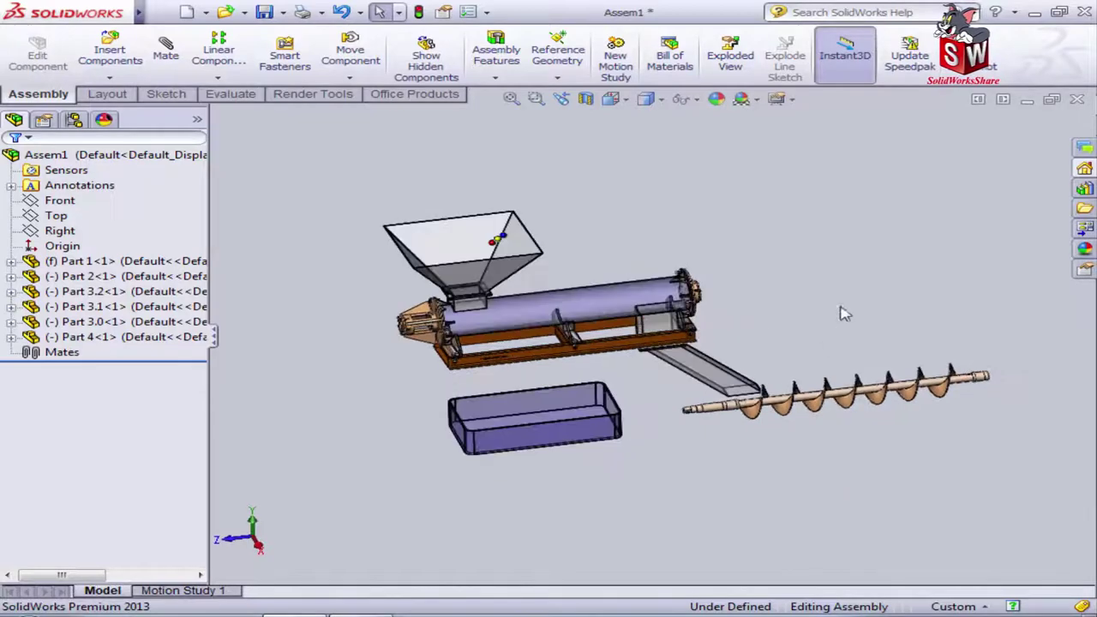
- Move Part 4<1> in the FeatureManager tree to sit directly below Part 2<1>
left_click(148, 338)
left_click(137, 292, "ctrl")
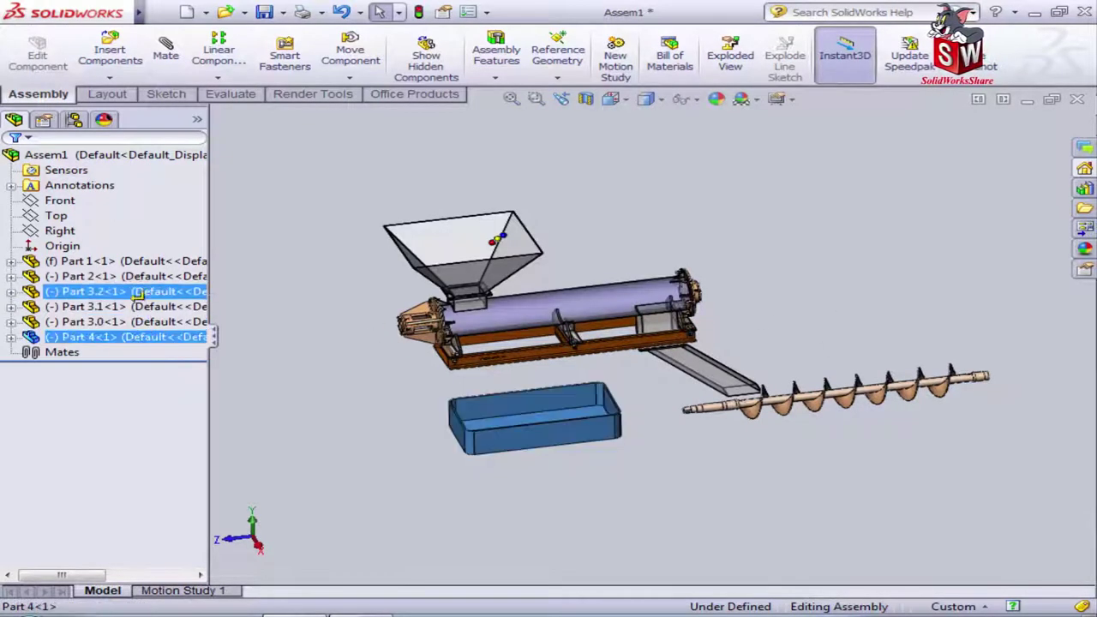
left_click_drag(137, 292, 141, 281)
left_click(278, 234)
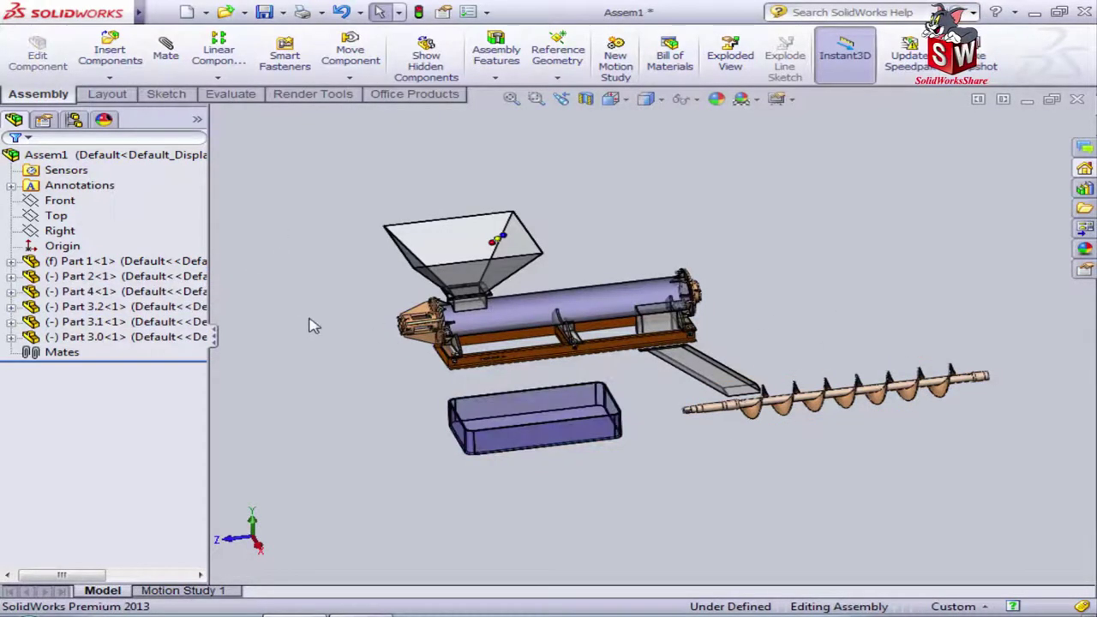
- Add a concentric mate centring the auger in the conveyor tube
left_click(166, 53)
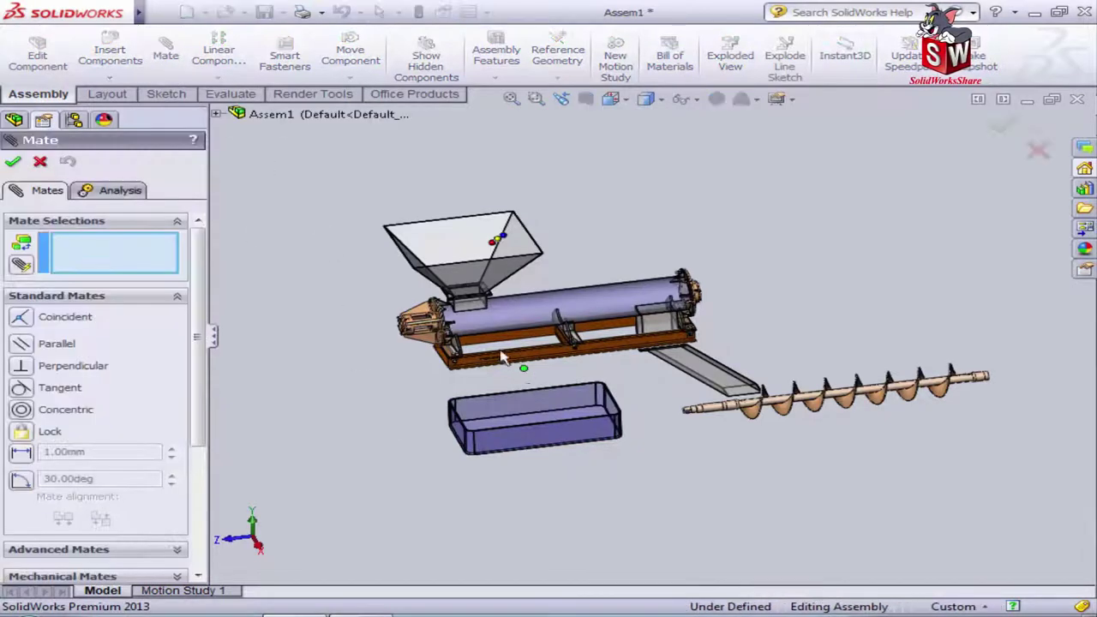
left_click(634, 300)
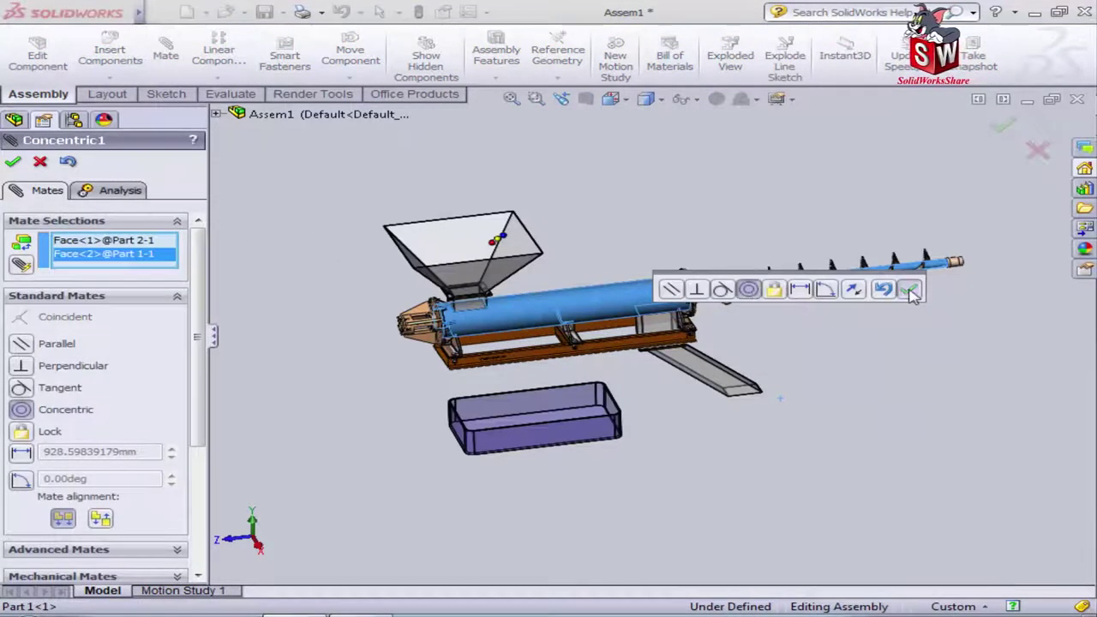
left_click(910, 293)
scroll(758, 294, "down", 5)
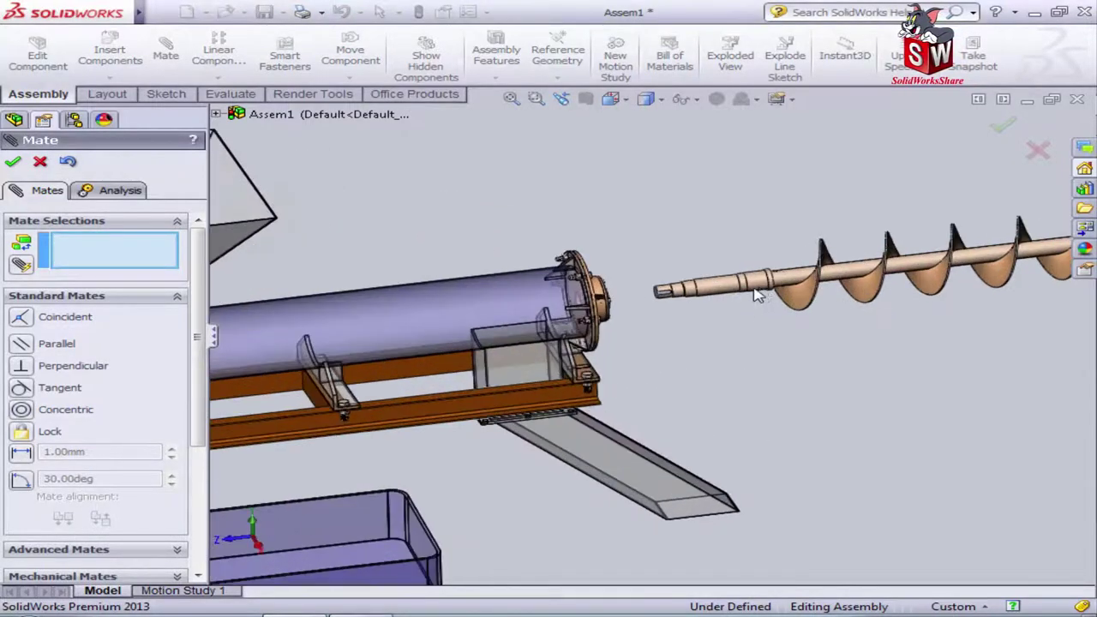
scroll(759, 294, "down", 2)
scroll(710, 306, "down", 2)
scroll(690, 309, "down", 3)
scroll(656, 289, "down", 2)
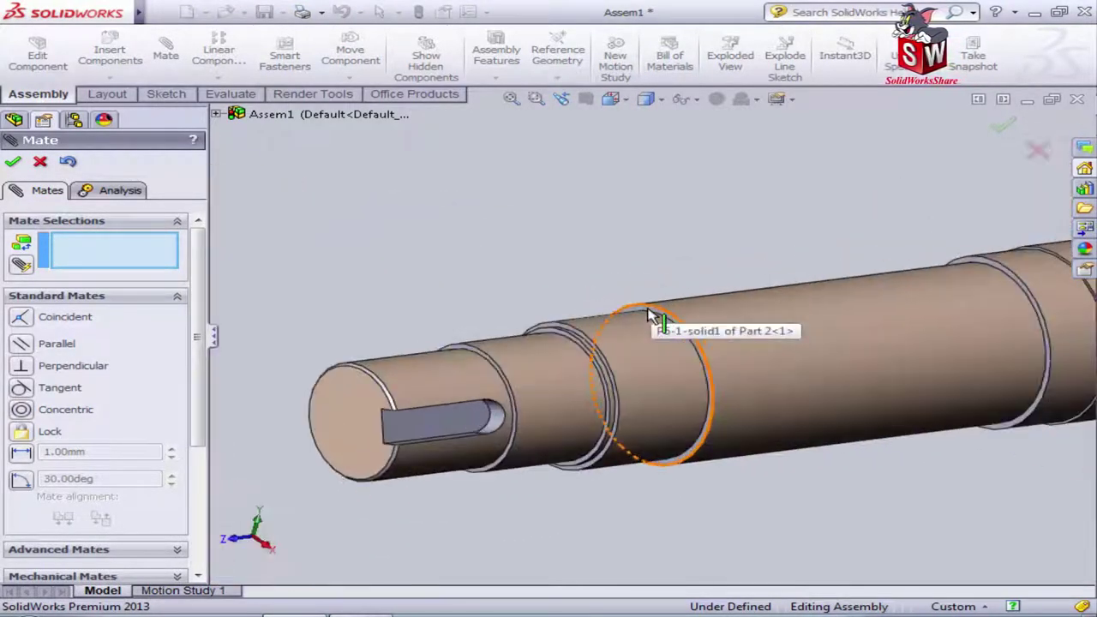
scroll(651, 316, "down", 2)
- Add a coincident mate between the auger shaft's shoulder face and the end housing face
left_click(654, 318)
scroll(698, 372, "up", 3)
scroll(454, 391, "up", 3)
scroll(441, 385, "up", 3)
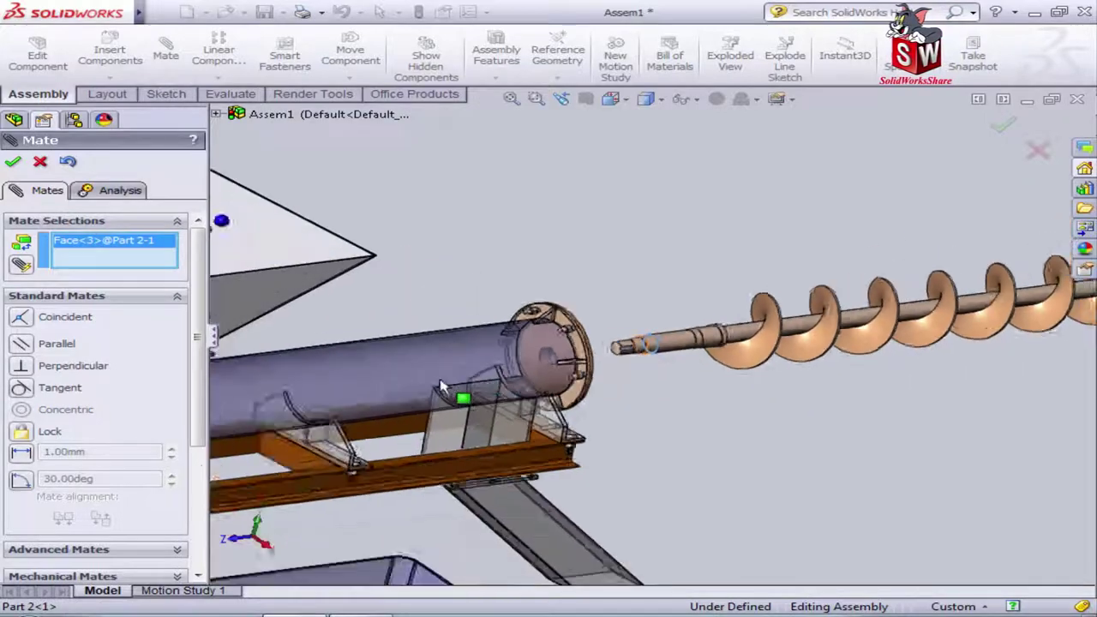
scroll(441, 386, "up", 3)
scroll(437, 390, "down", 1)
scroll(437, 390, "down", 1)
scroll(433, 369, "down", 2)
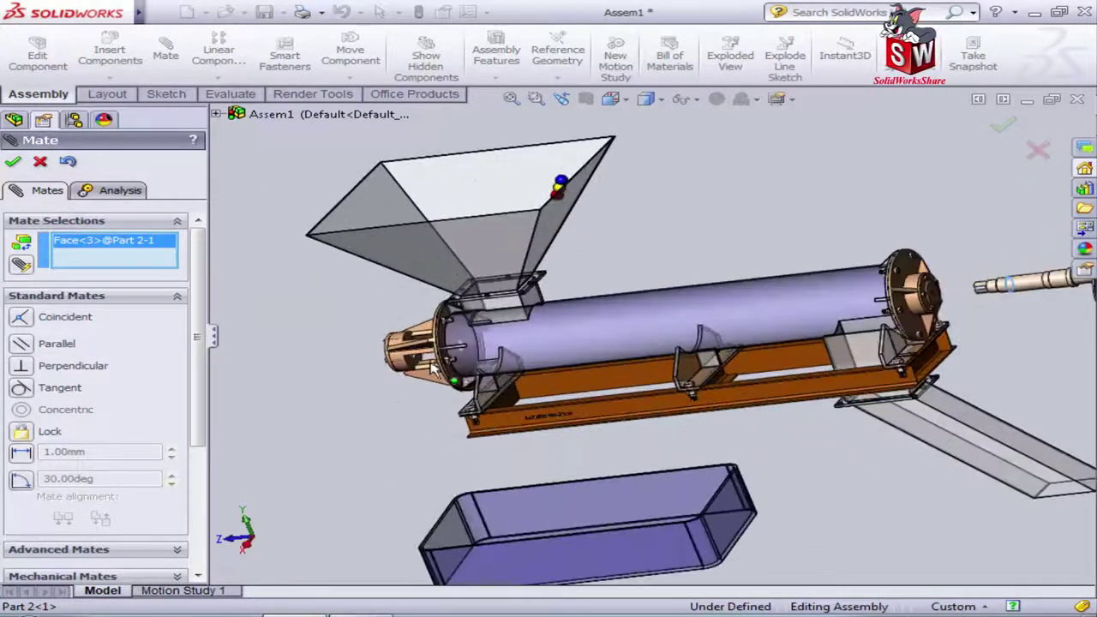
scroll(437, 366, "down", 2)
scroll(463, 360, "down", 2)
scroll(496, 350, "down", 2)
scroll(523, 341, "down", 2)
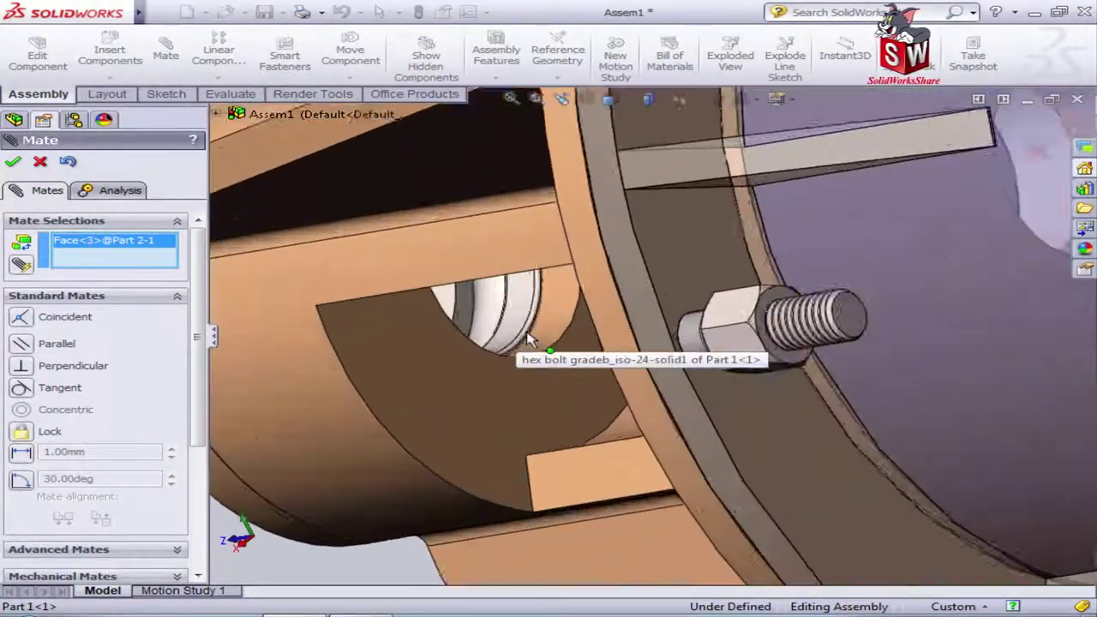
scroll(528, 339, "down", 3)
left_click(570, 360)
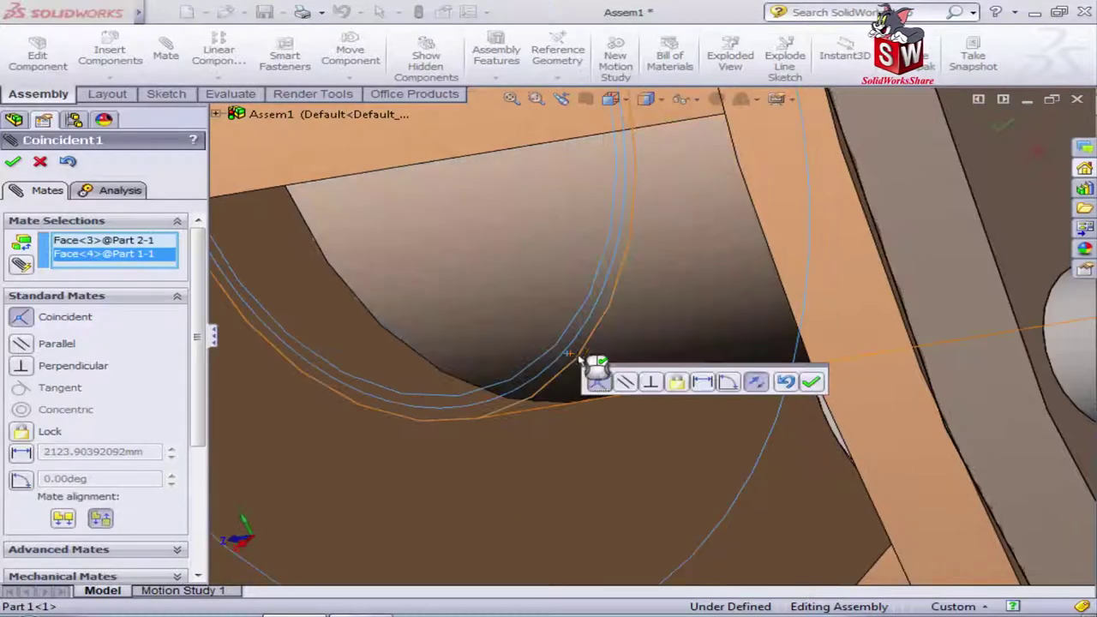
left_click(810, 383)
scroll(725, 411, "up", 3)
scroll(648, 380, "up", 3)
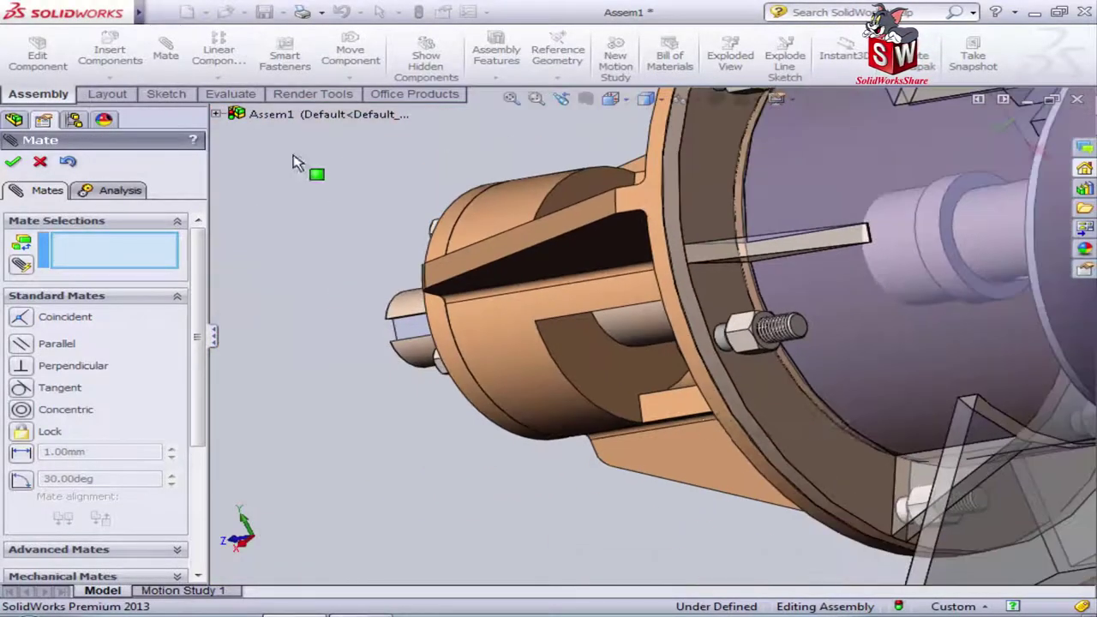
scroll(816, 342, "down", 1)
scroll(813, 330, "up", 3)
scroll(765, 353, "up", 3)
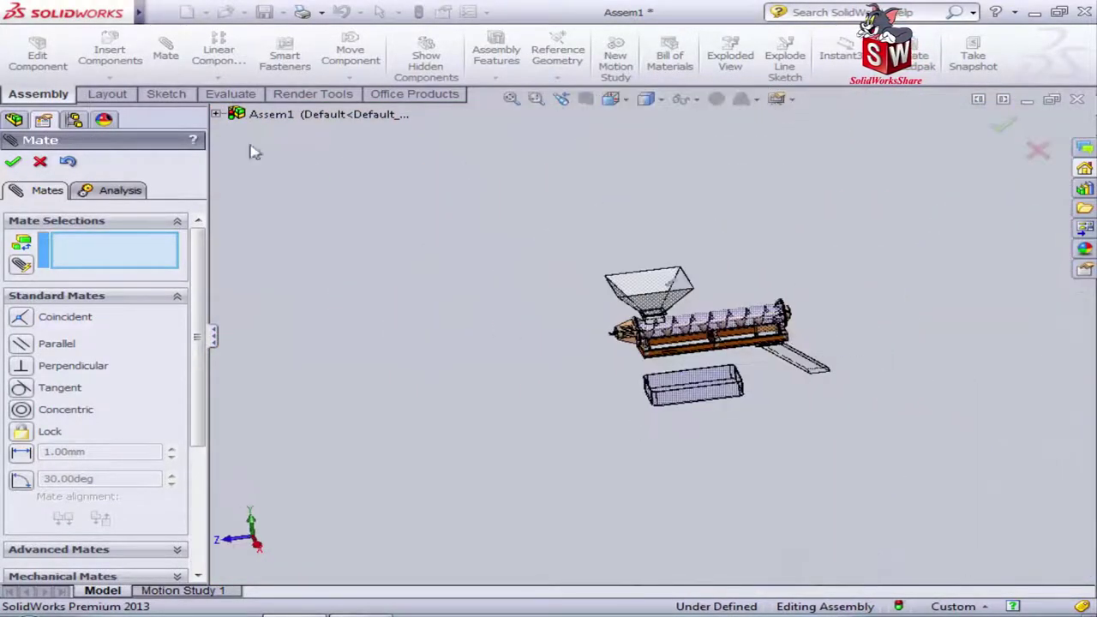
- Look through the menus, then exit the Mate tool
left_click(161, 12)
mouse_move(320, 12)
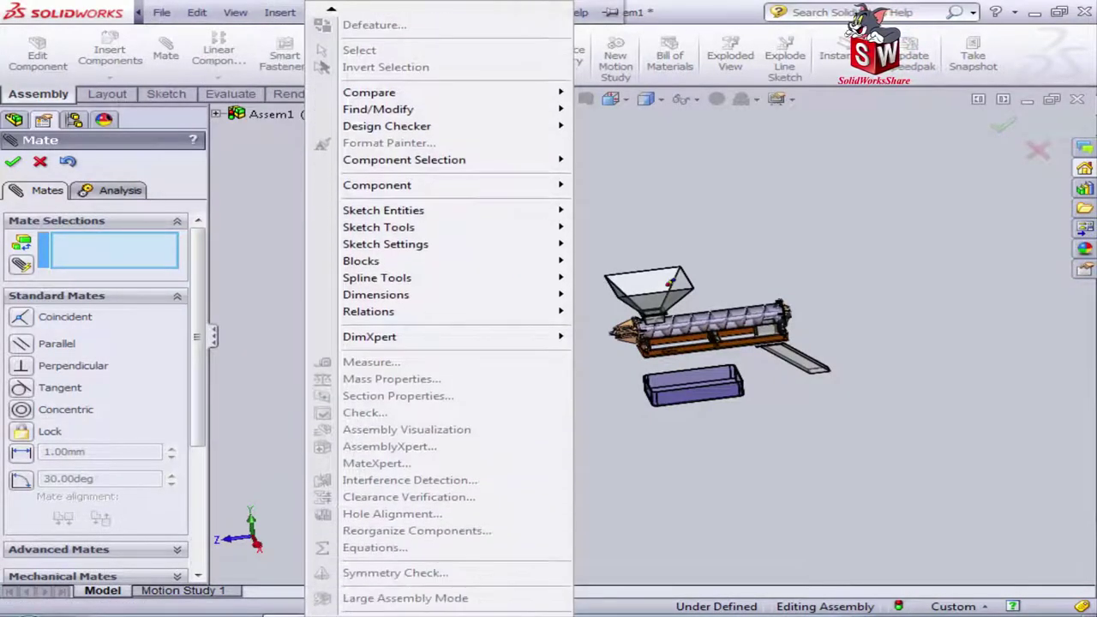
left_click(742, 509)
middle_click_drag(802, 421, 770, 393)
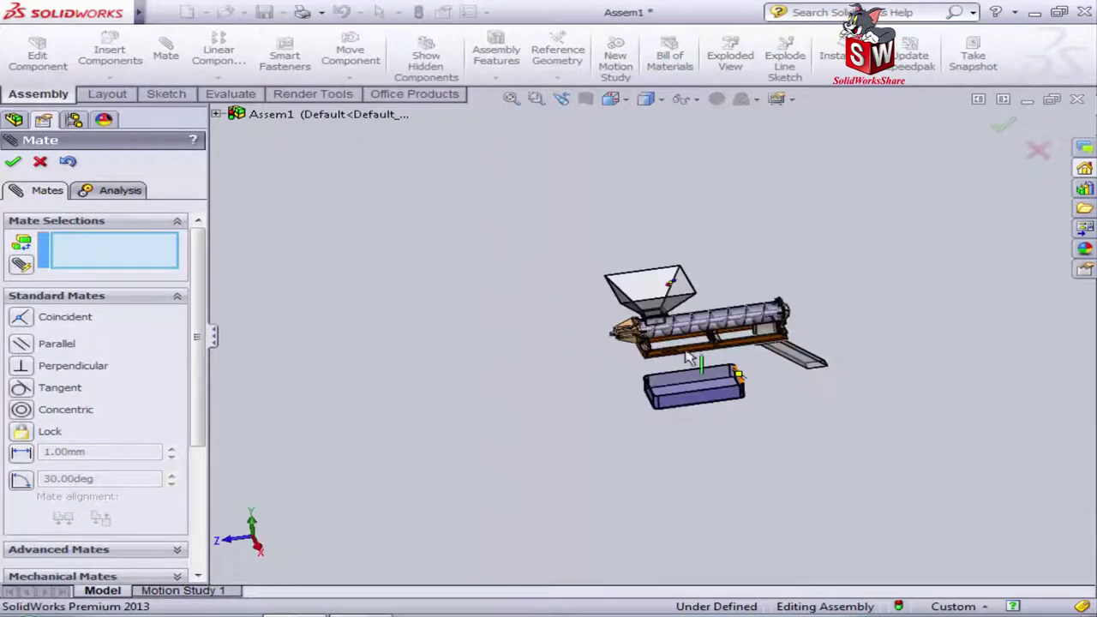
key("Escape")
- Raise the document's Image Quality setting under Document Properties and apply it
left_click(326, 12)
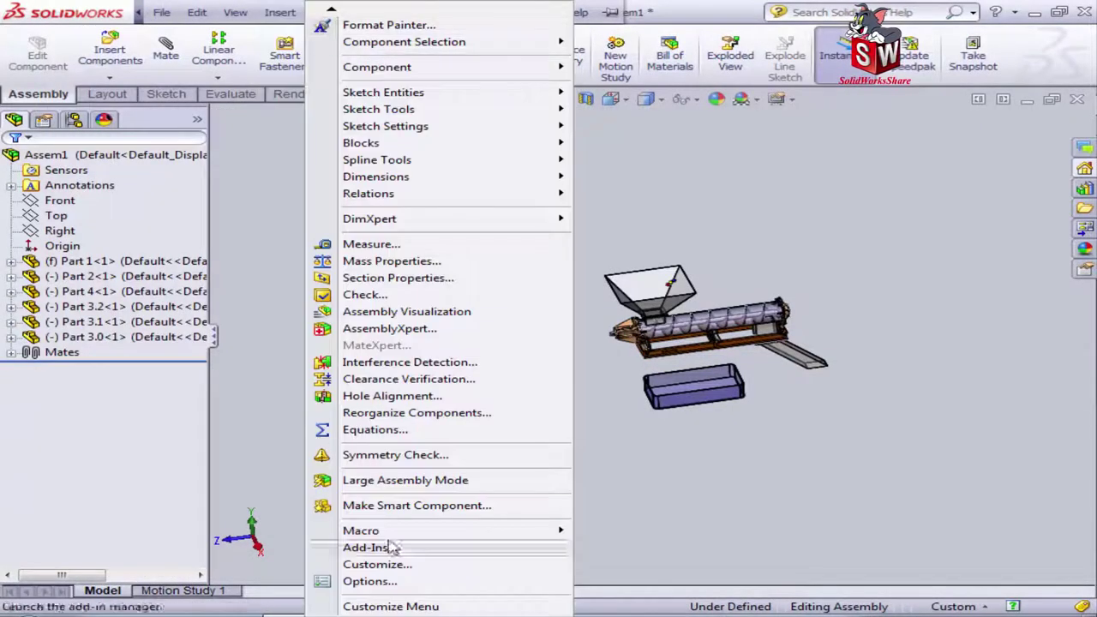
left_click(364, 581)
left_click(143, 43)
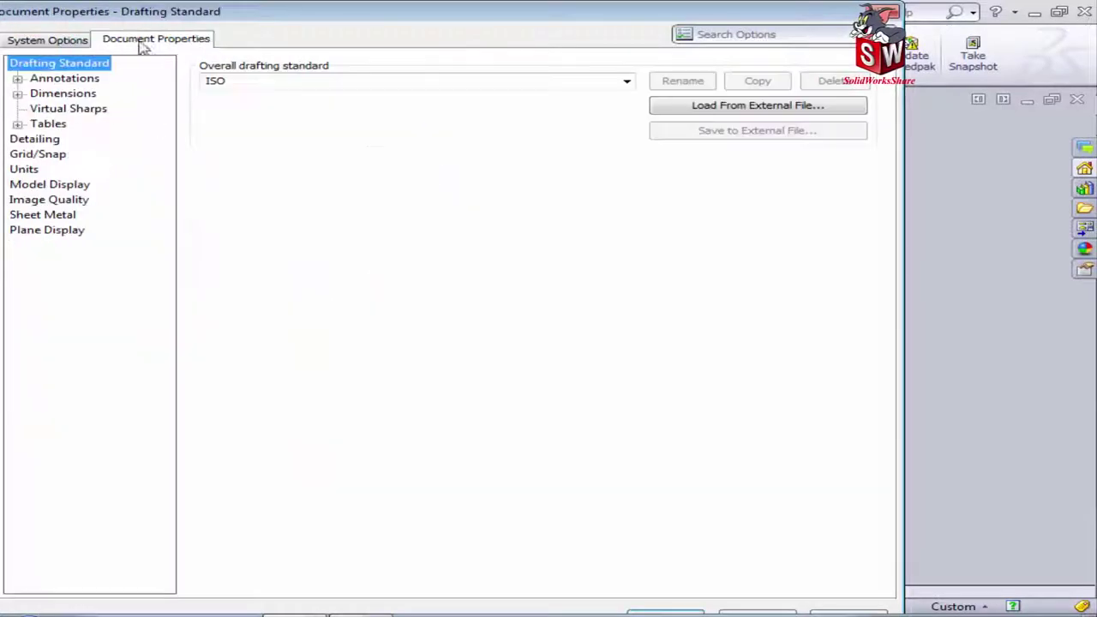
left_click(47, 186)
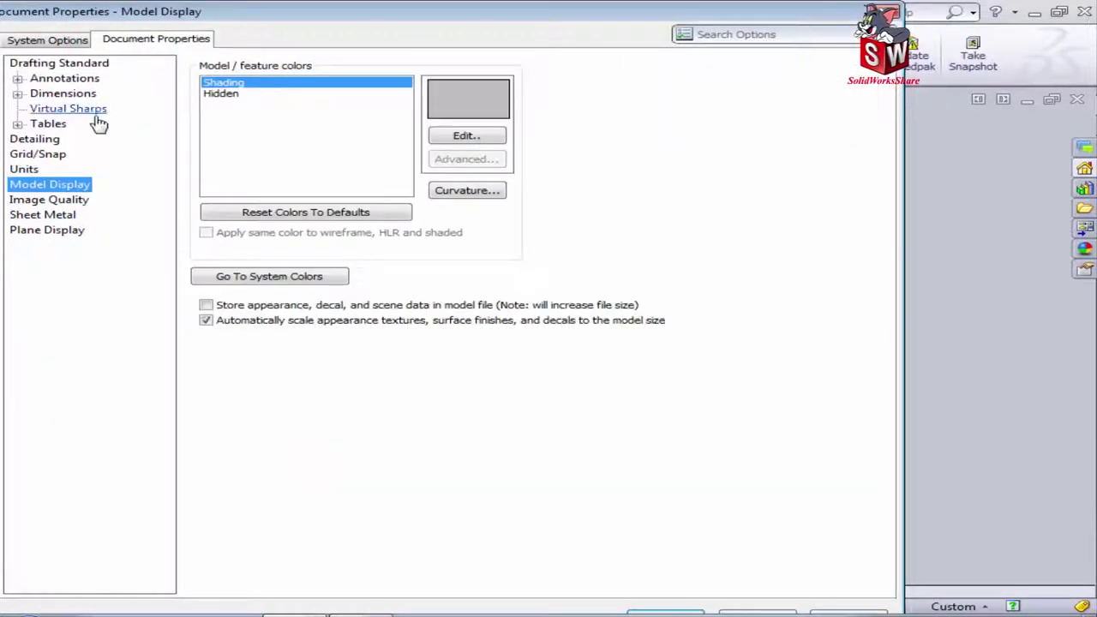
left_click(44, 200)
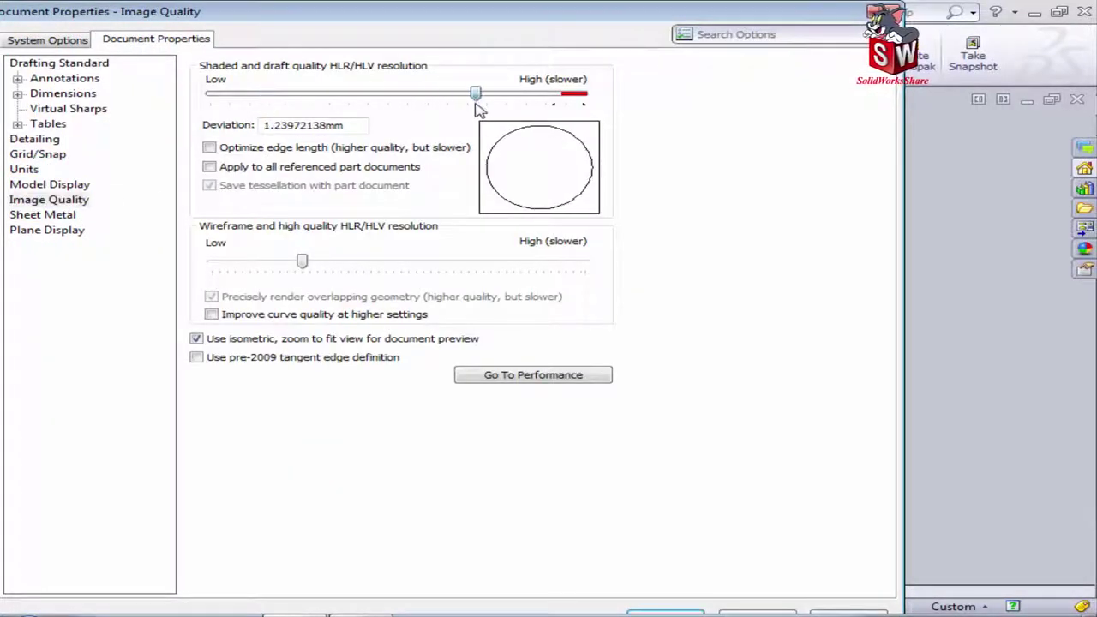
left_click(653, 613)
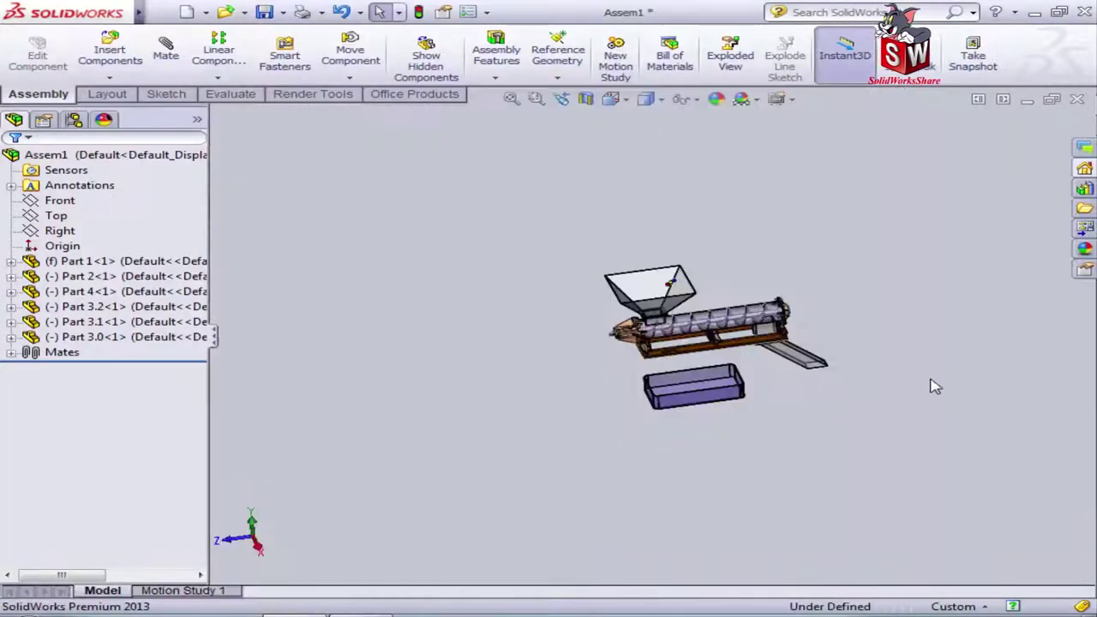
- Add a parallel mate between the bin face and the frame face
middle_click_drag(792, 407, 753, 353)
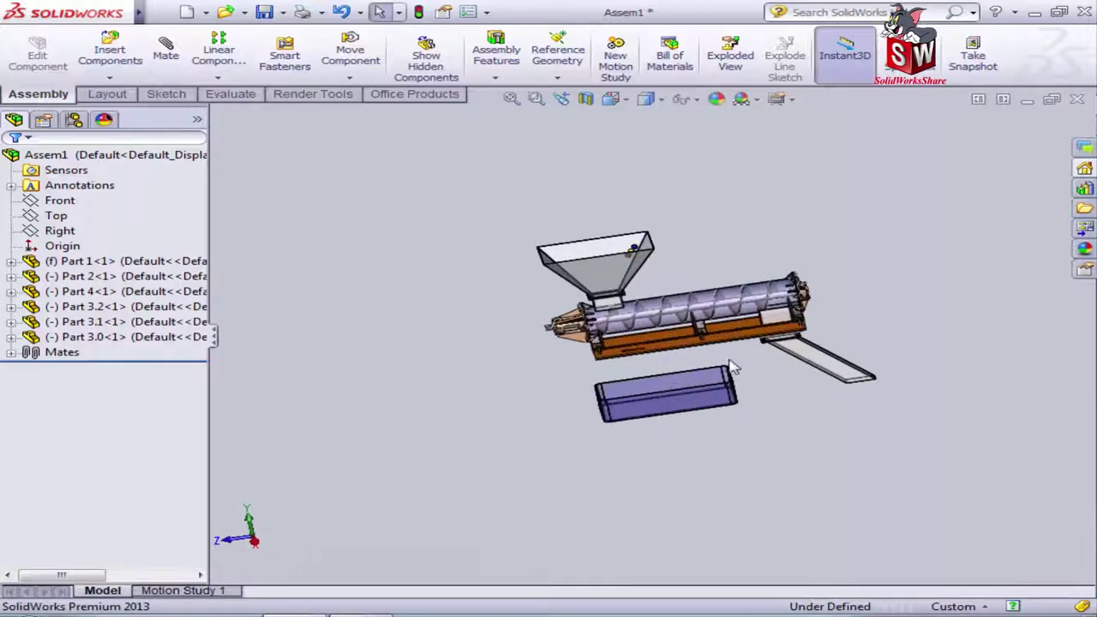
scroll(737, 346, "down", 2)
scroll(600, 308, "down", 2)
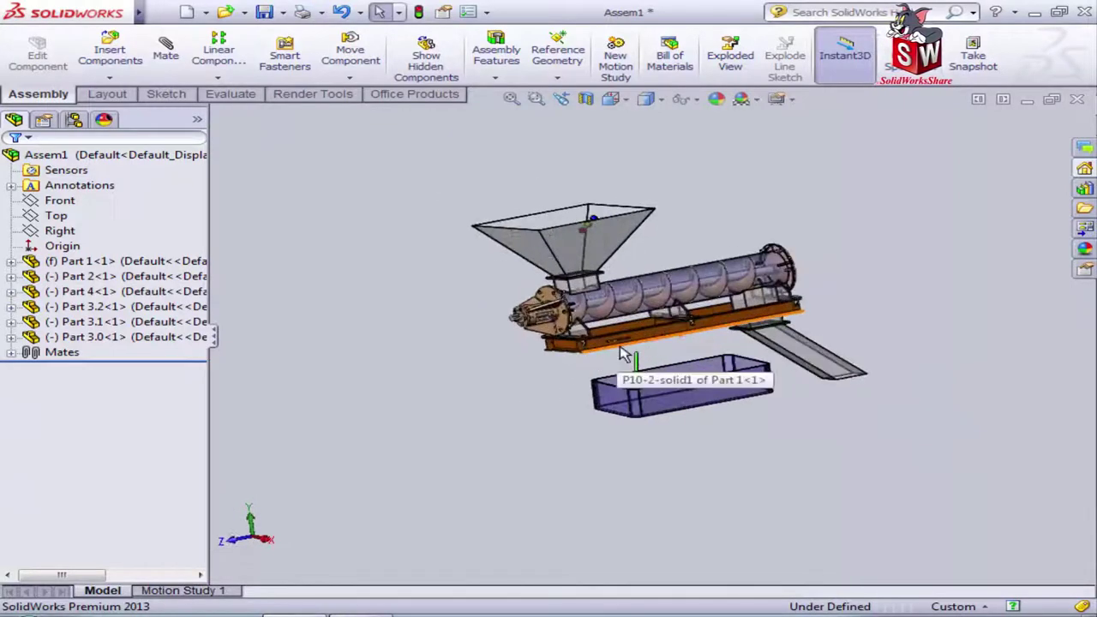
scroll(531, 308, "down", 3)
scroll(475, 313, "down", 2)
scroll(437, 323, "up", 1)
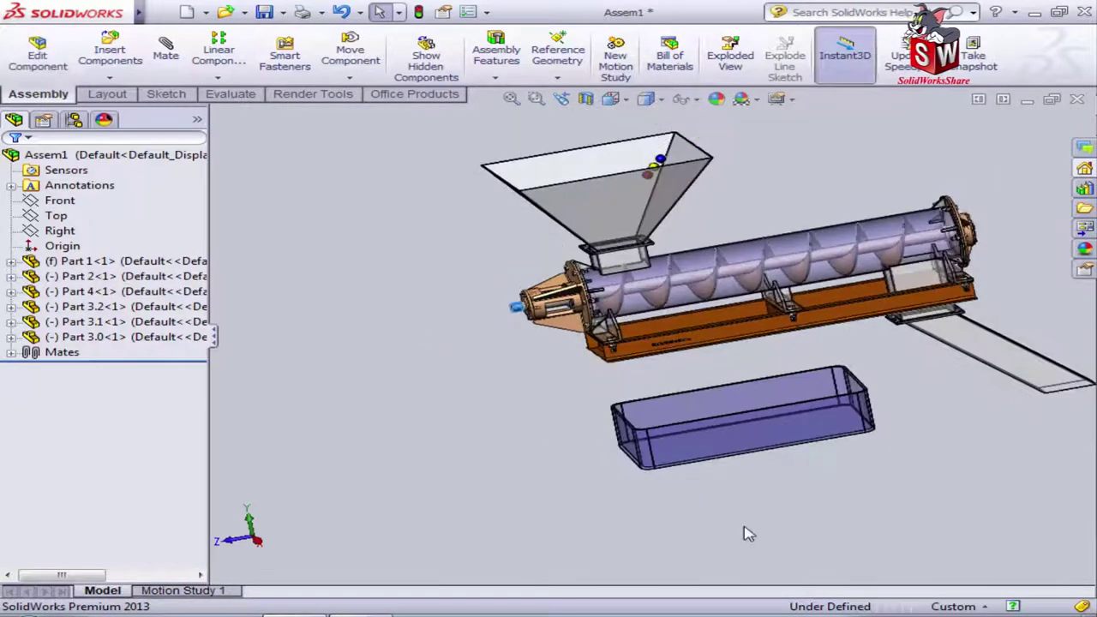
left_click(166, 49)
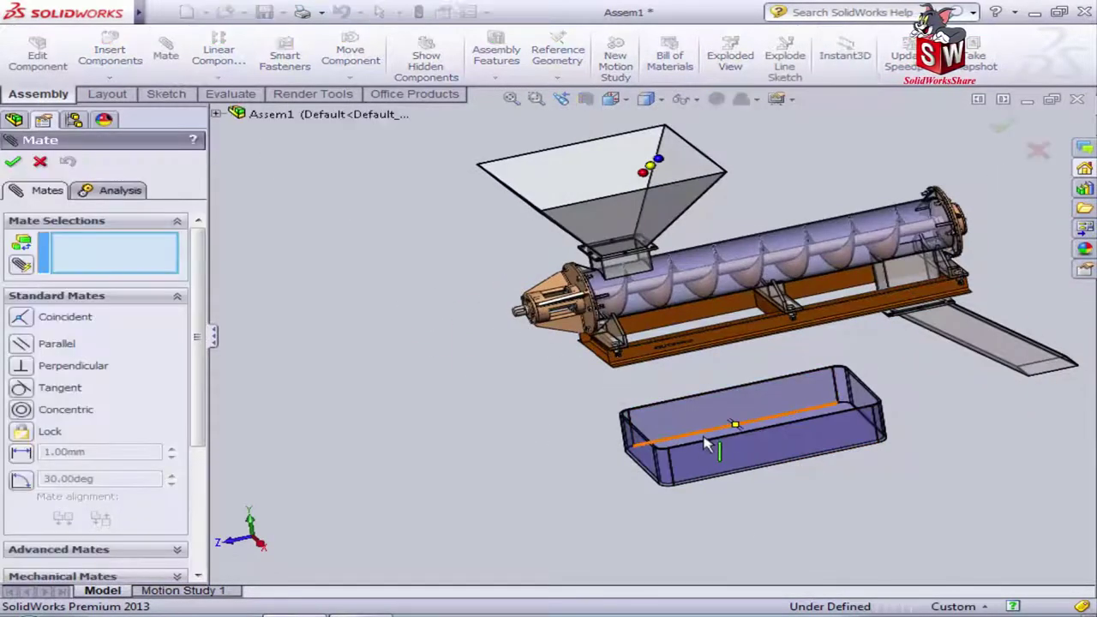
left_click(703, 443)
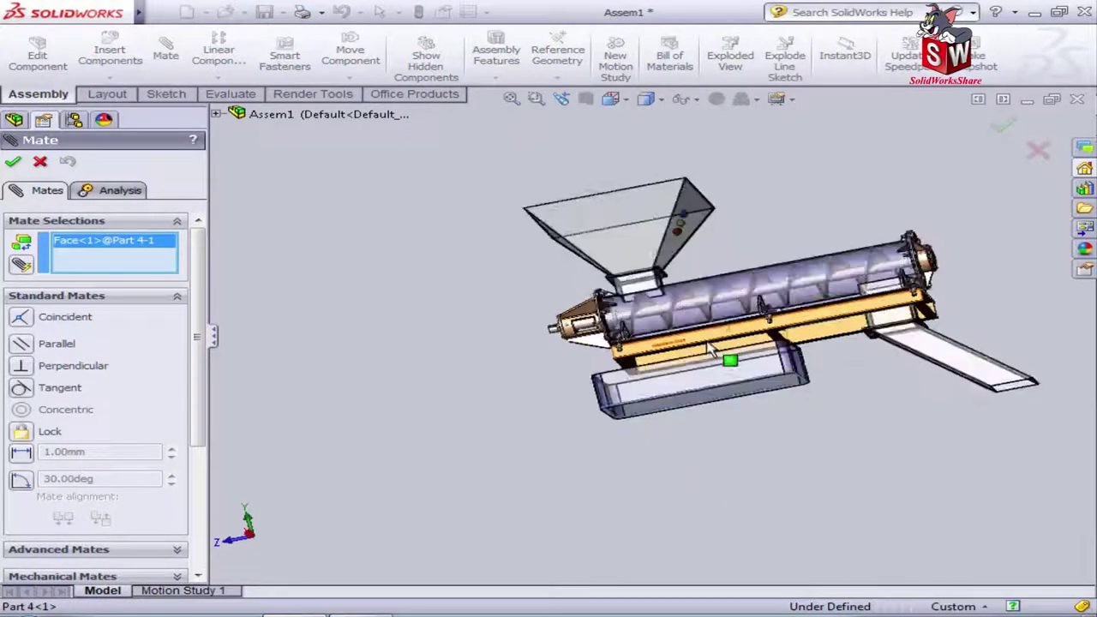
scroll(656, 358, "down", 3)
scroll(655, 358, "down", 3)
scroll(600, 377, "down", 3)
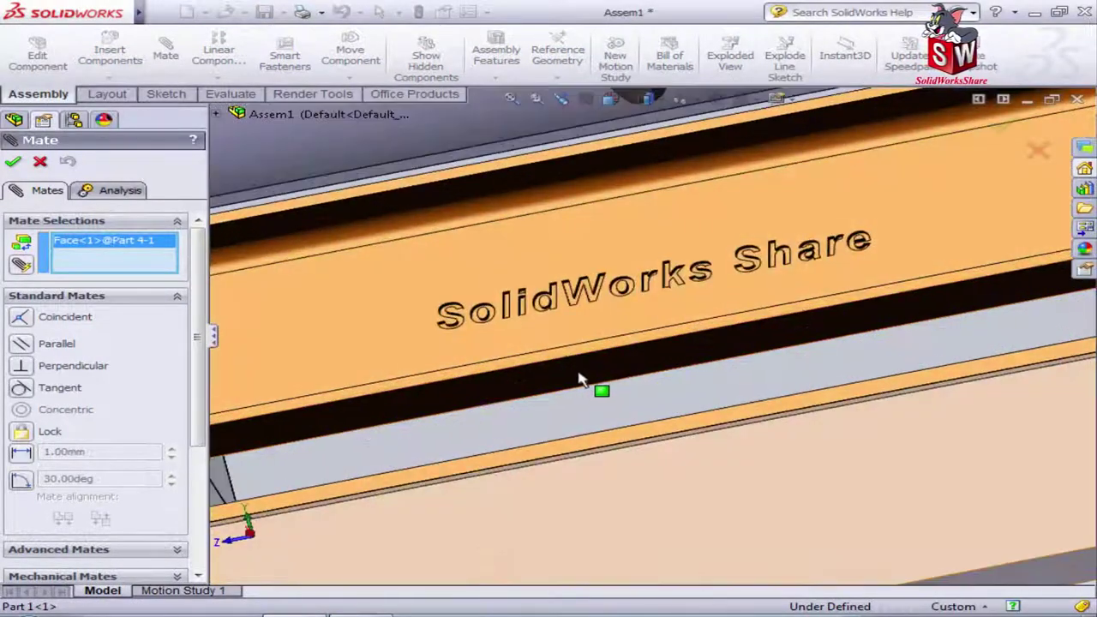
left_click(580, 380)
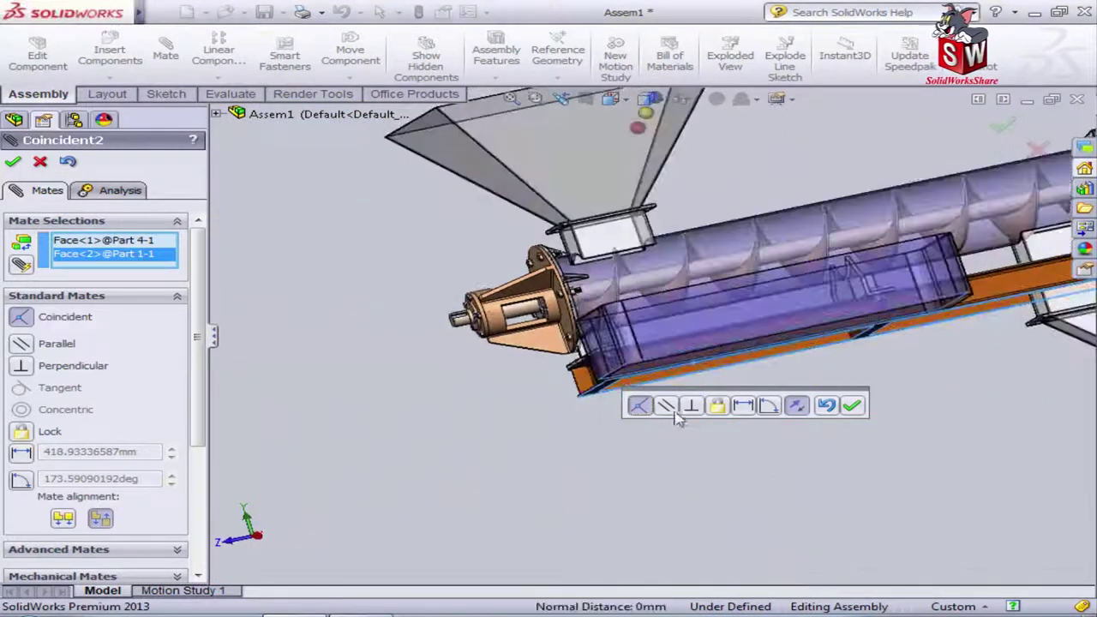
left_click(665, 405)
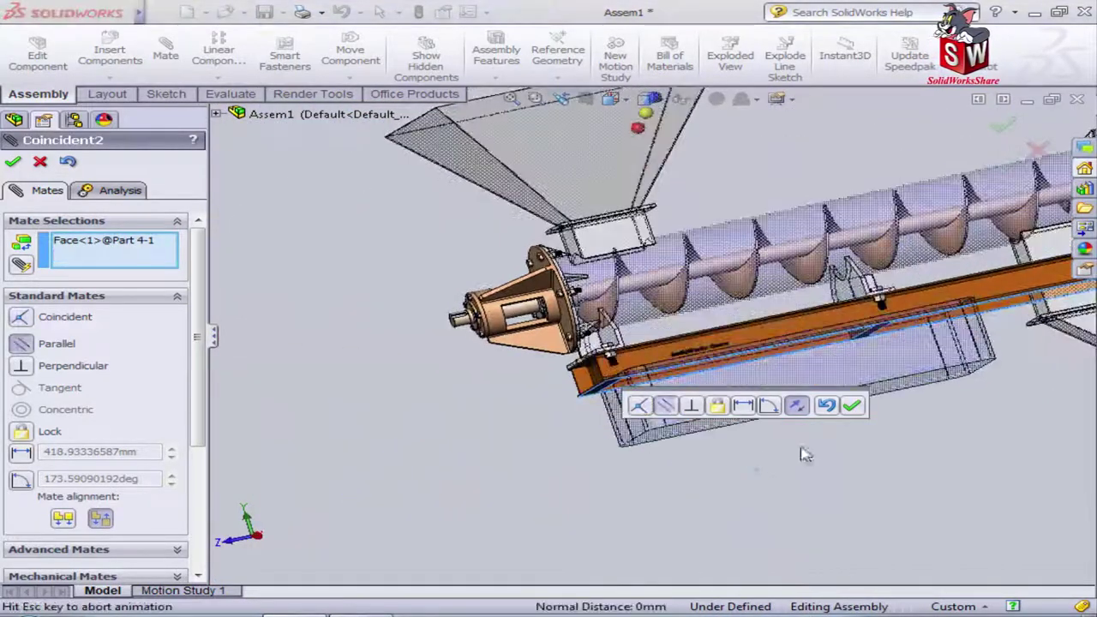
left_click(852, 407)
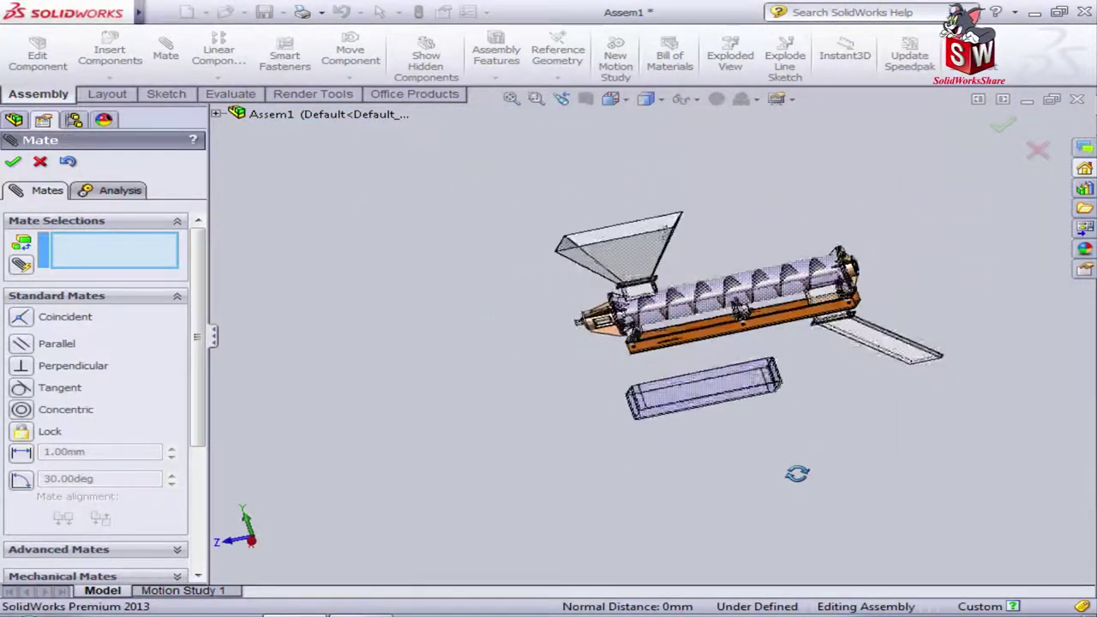
- Drag the bin in back and side views until it sits beneath the discharge chute outlet
mouse_move(734, 394)
middle_mouse_down()
mouse_move(840, 387)
mouse_move(729, 398)
middle_mouse_up()
left_click(724, 390)
key("ctrl+2")
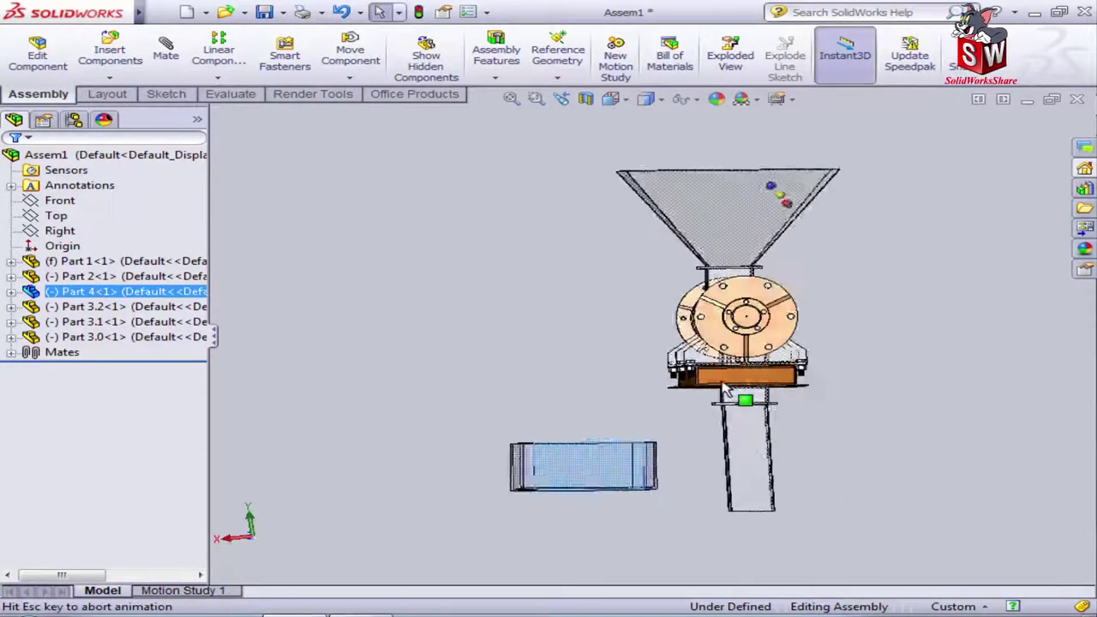
left_click_drag(700, 537, 815, 571)
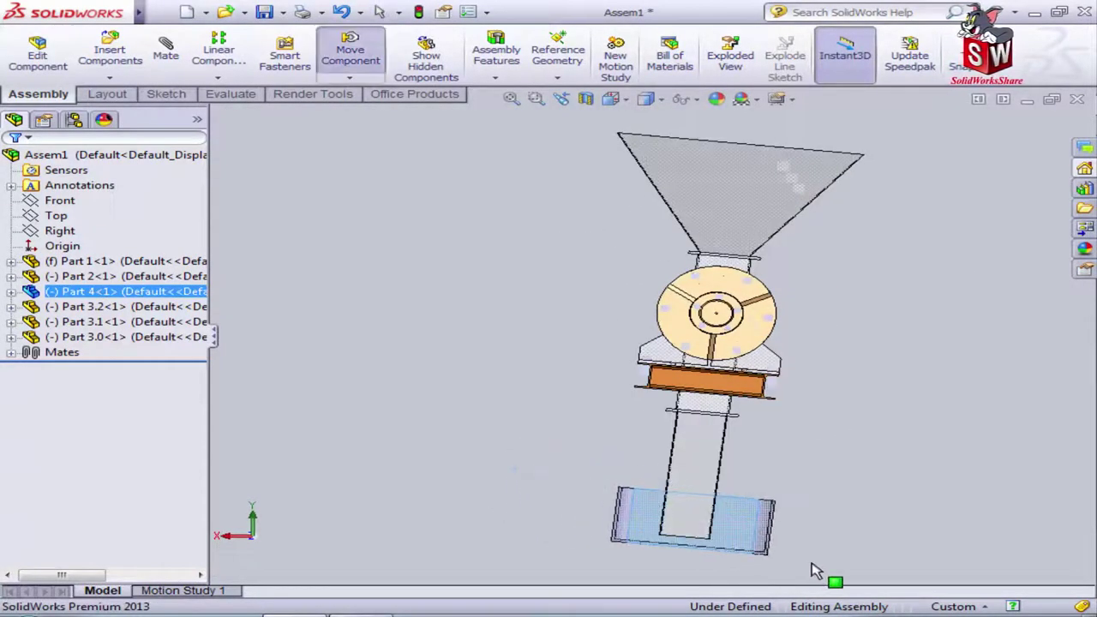
middle_click_drag(829, 503, 876, 497)
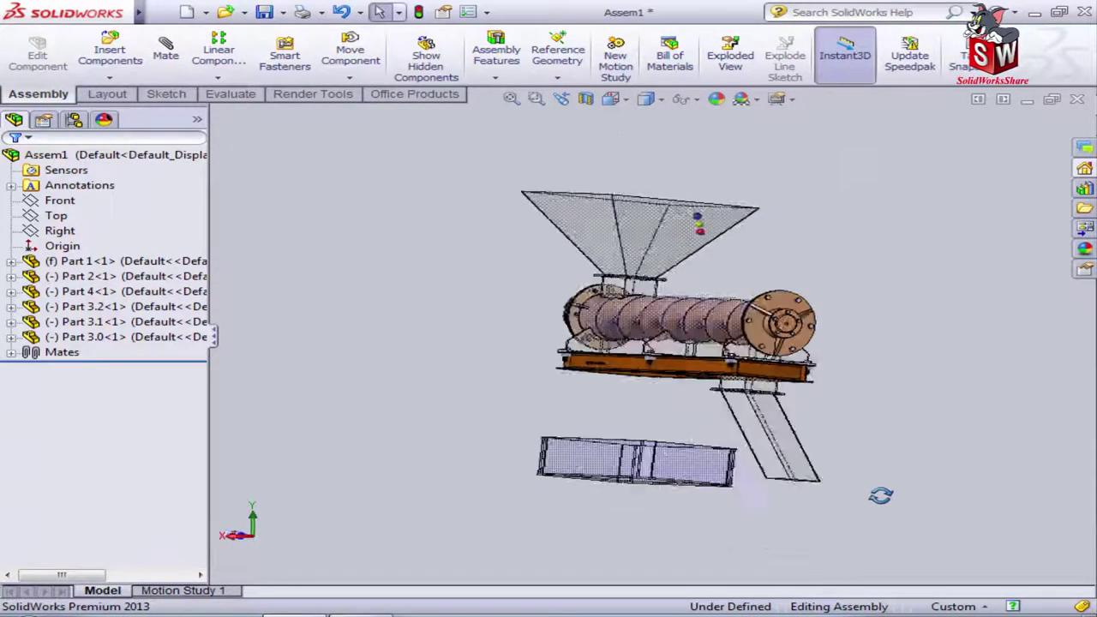
left_click(641, 478)
key("ctrl+7")
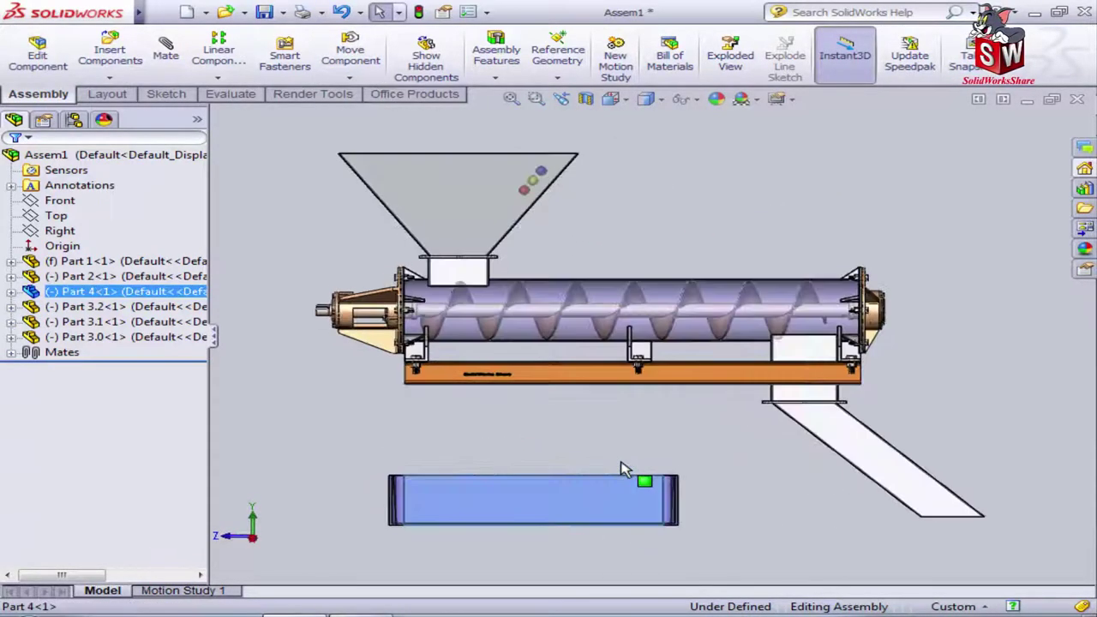
left_click_drag(555, 507, 958, 542)
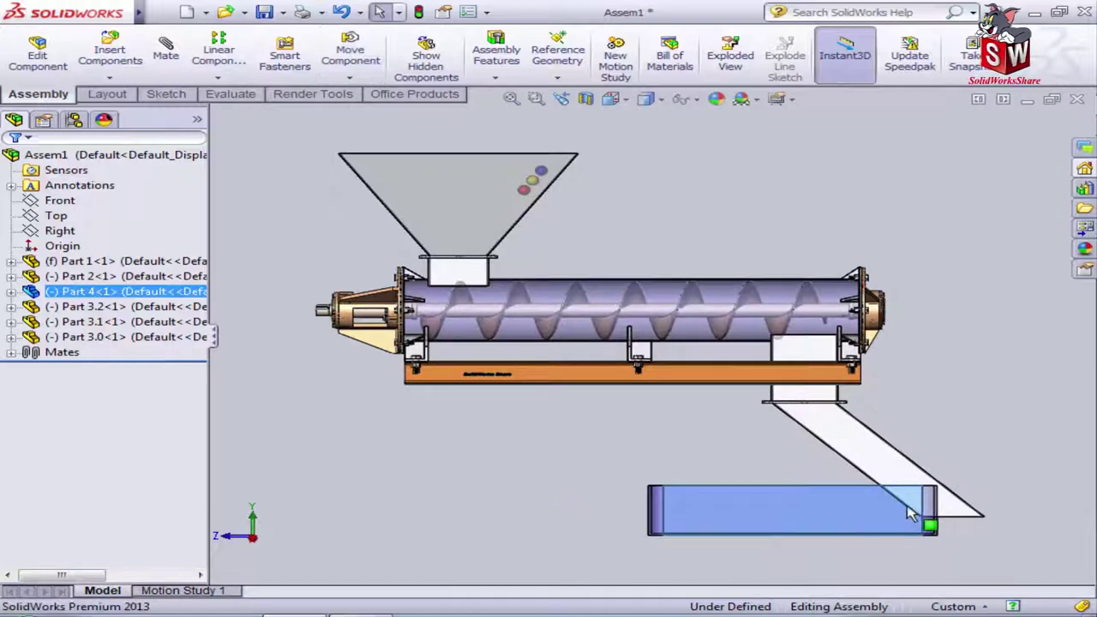
left_click_drag(909, 512, 1041, 507)
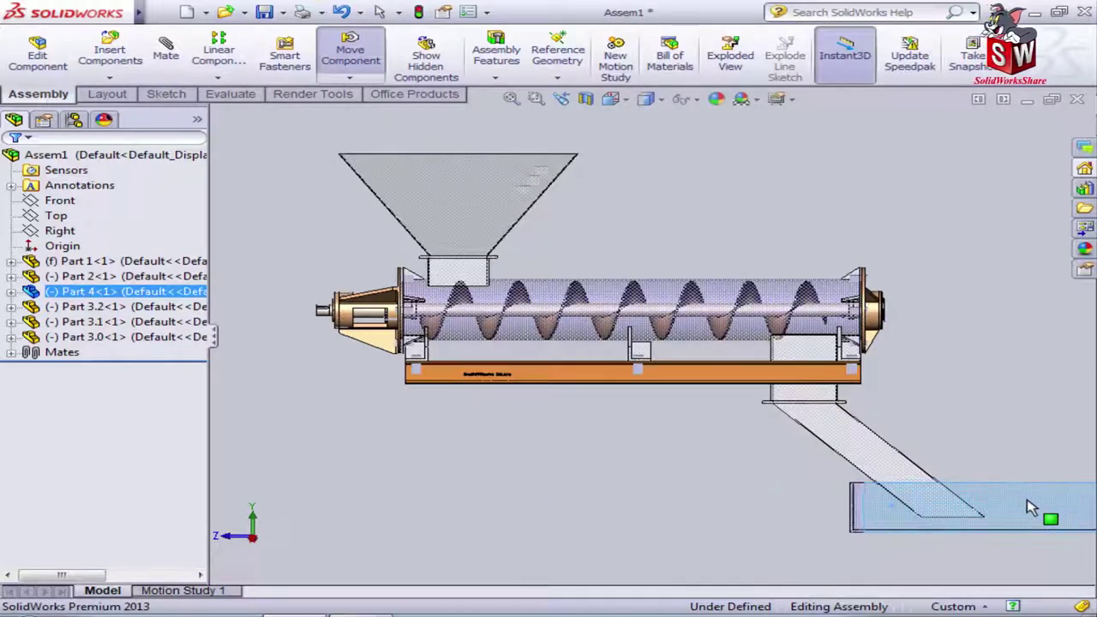
key("f")
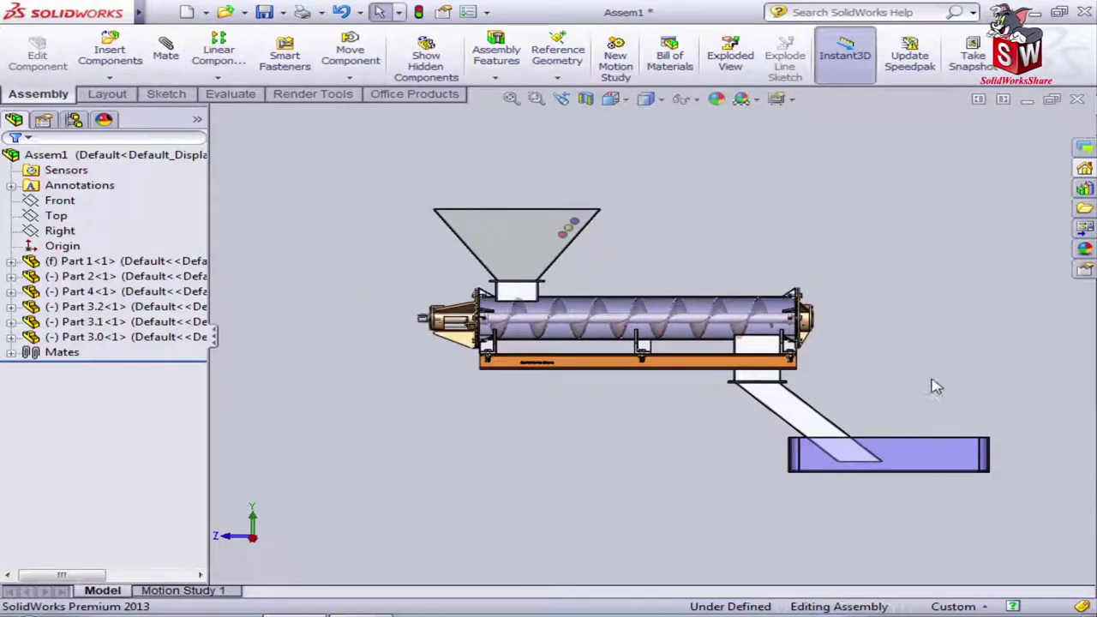
left_click_drag(915, 462, 916, 469)
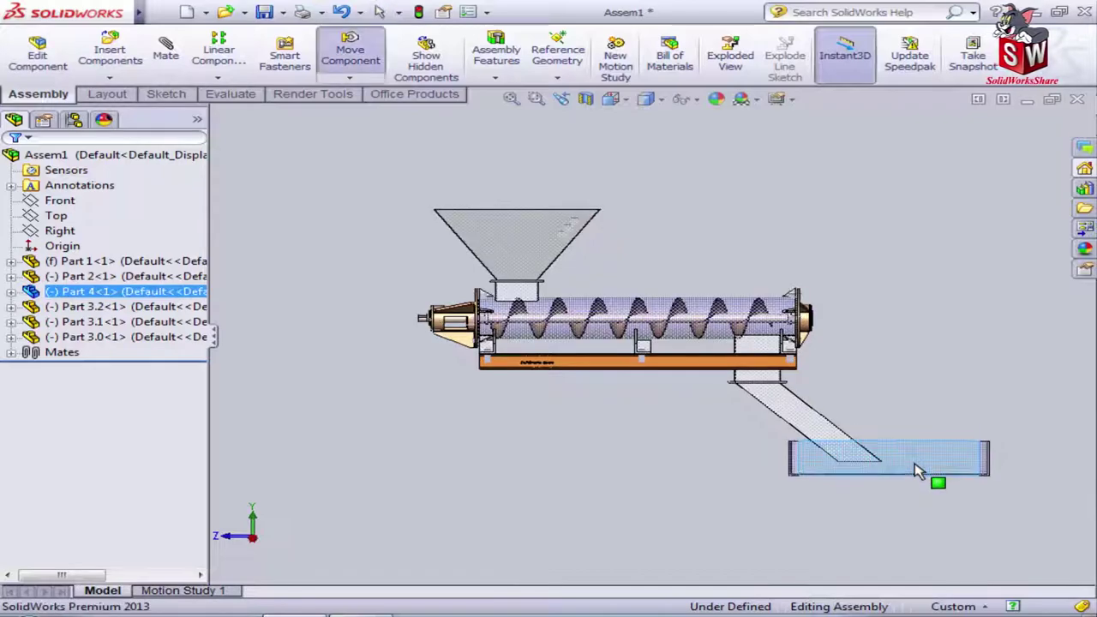
left_click(915, 399)
middle_click_drag(876, 397, 823, 429)
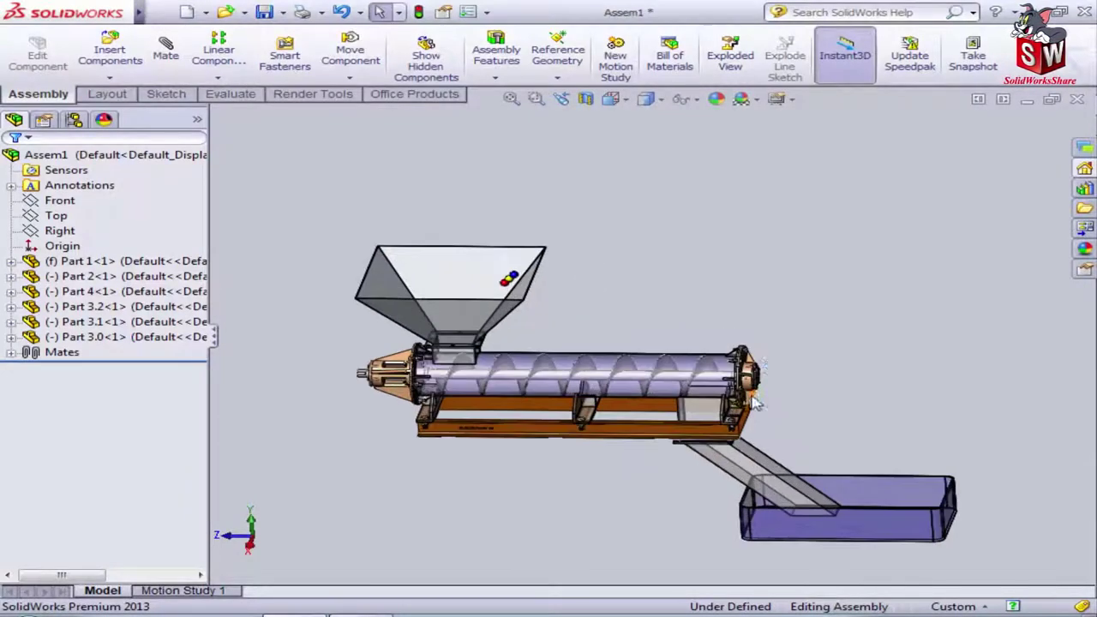
- Save the assembly as 'Screw Conveyor Animation'
left_click(167, 14)
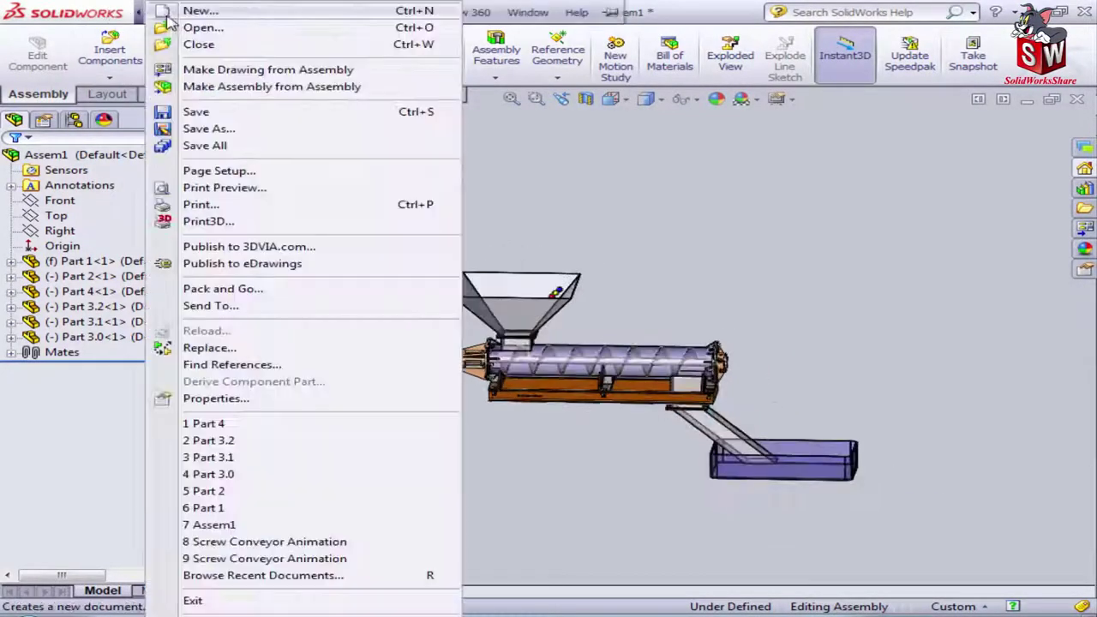
left_click(206, 115)
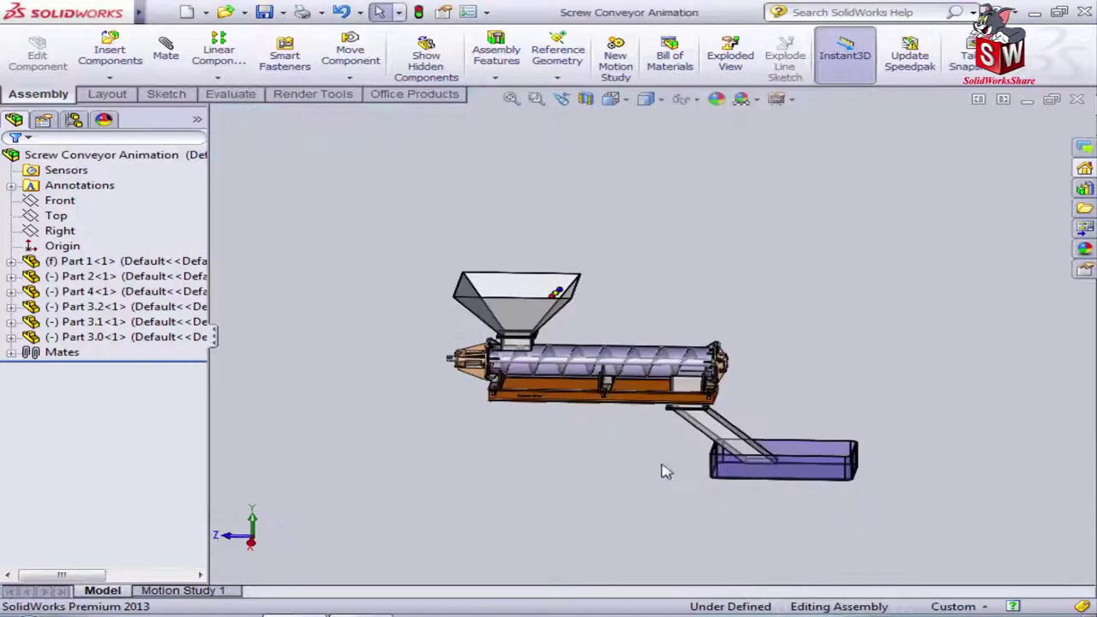
middle_click_drag(602, 470, 622, 458)
scroll(501, 377, "down", 2)
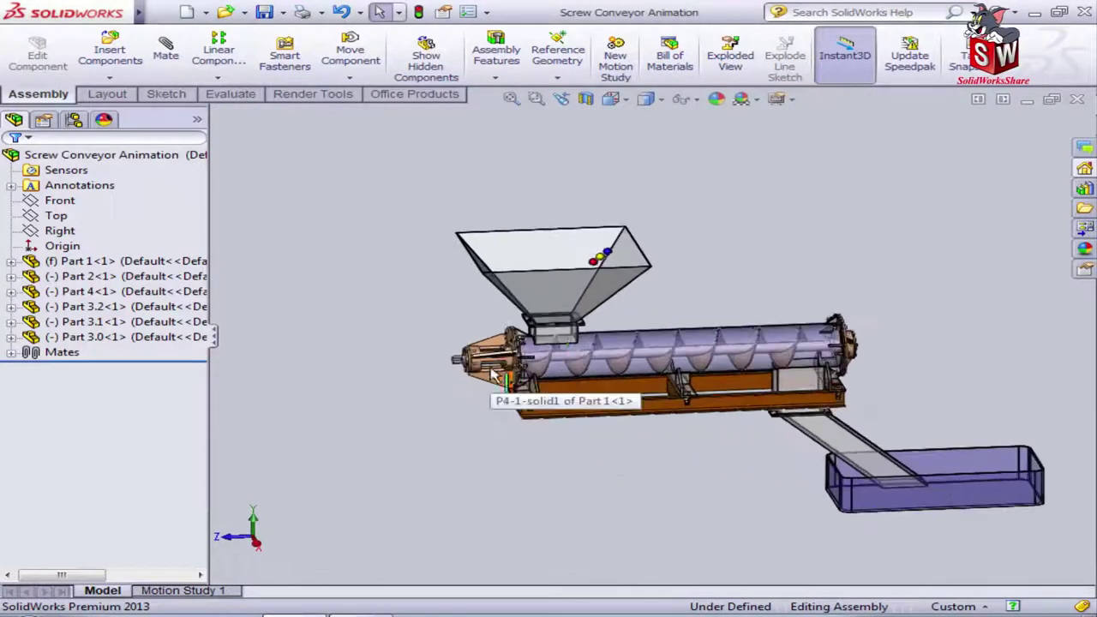
- Tilt the view from above and select the hopper (Part 1) as the plane reference
middle_click_drag(685, 293, 640, 284)
scroll(625, 291, "down", 2)
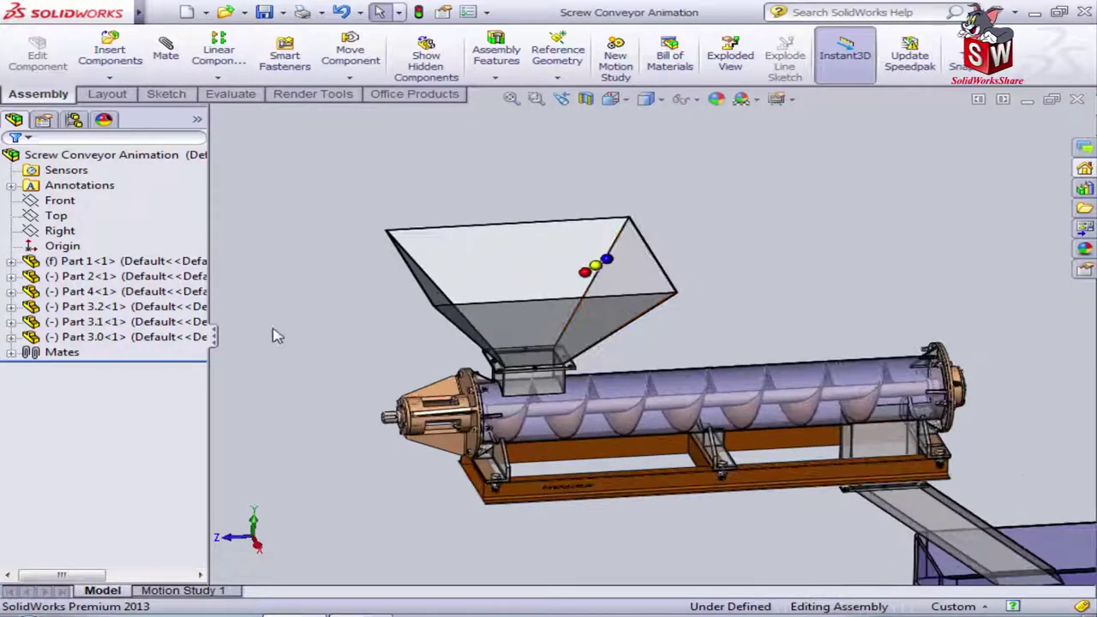
scroll(451, 264, "down", 5)
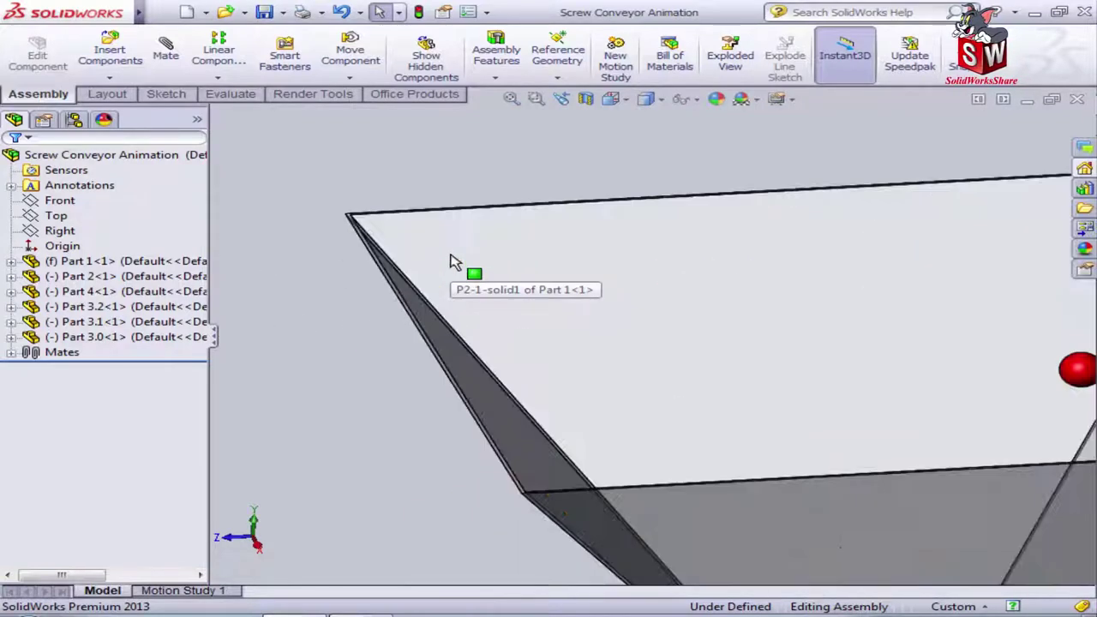
scroll(380, 251, "down", 2)
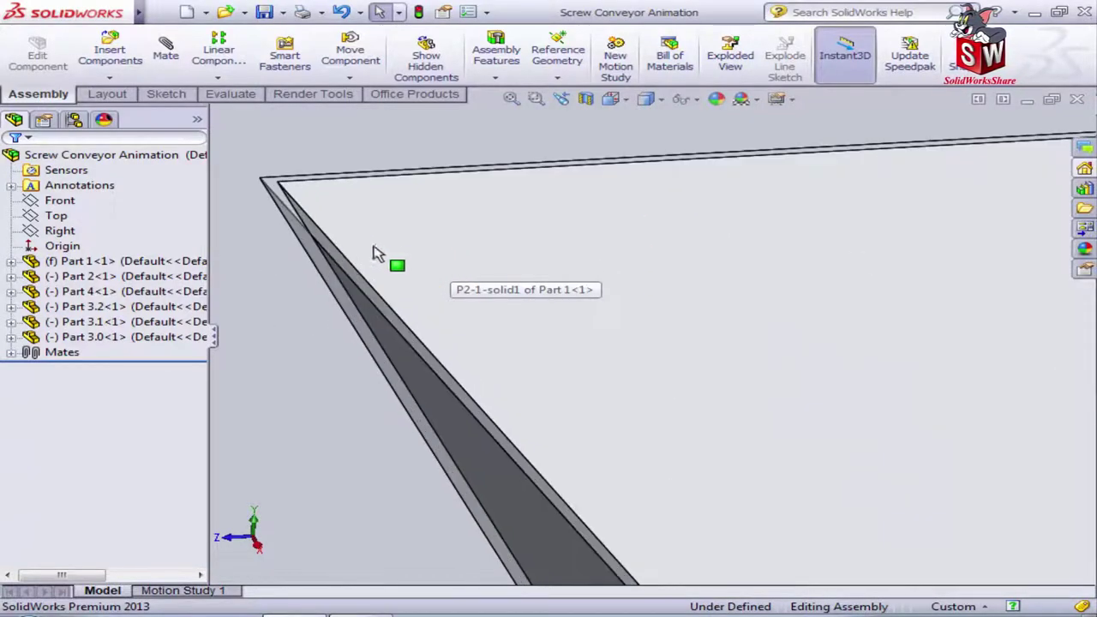
left_click(315, 259)
scroll(326, 274, "up", 2)
scroll(402, 317, "up", 3)
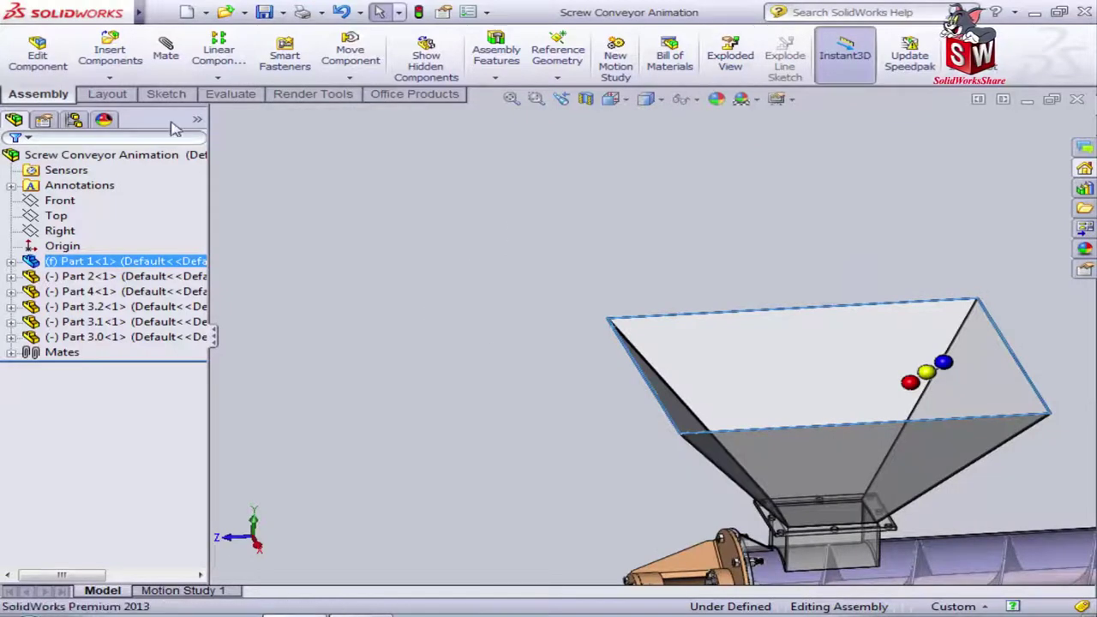
- Create PLANE1 offset 100 mm above the hopper top face and select it for sketching
left_click(558, 68)
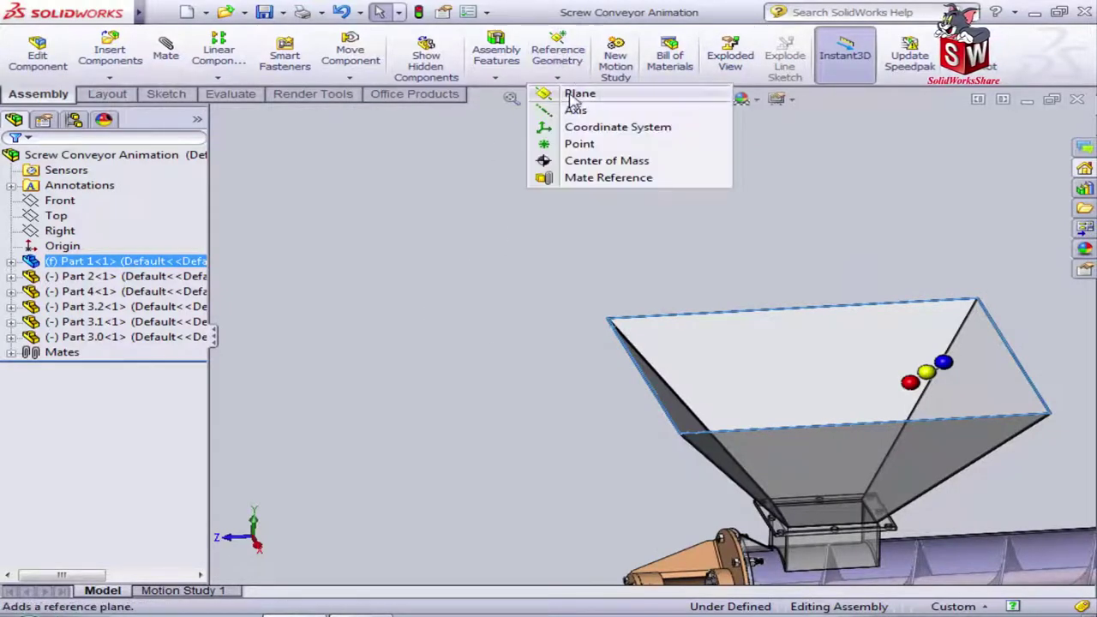
left_click(543, 93)
mouse_move(721, 218)
middle_mouse_down()
mouse_move(754, 250)
mouse_move(190, 350)
middle_mouse_up()
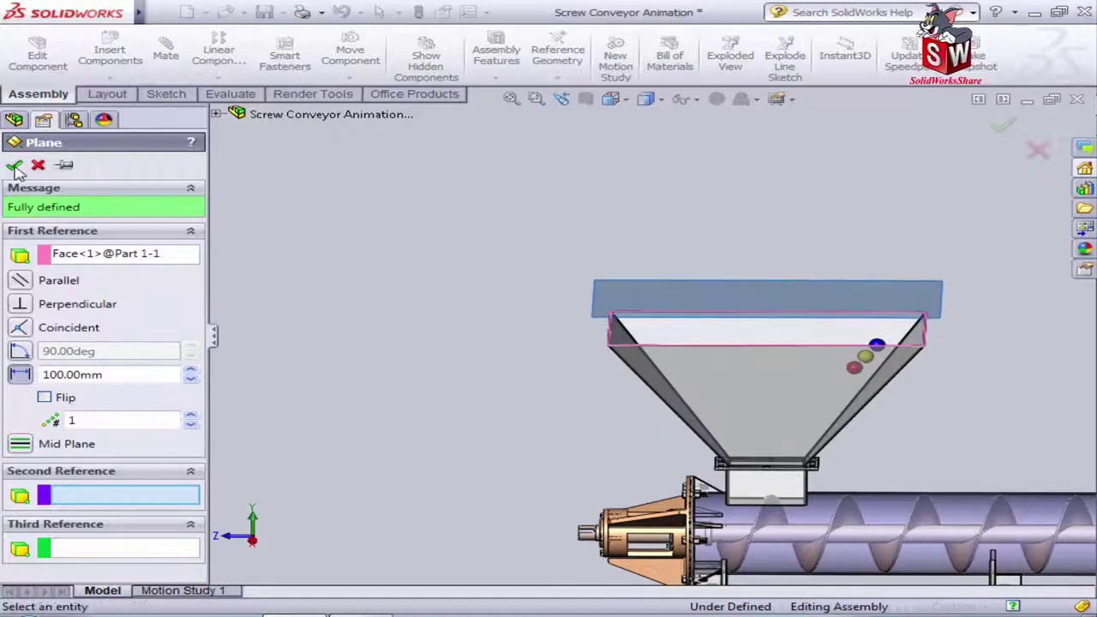
left_click(14, 165)
middle_click_drag(287, 282, 389, 315)
left_click(69, 366)
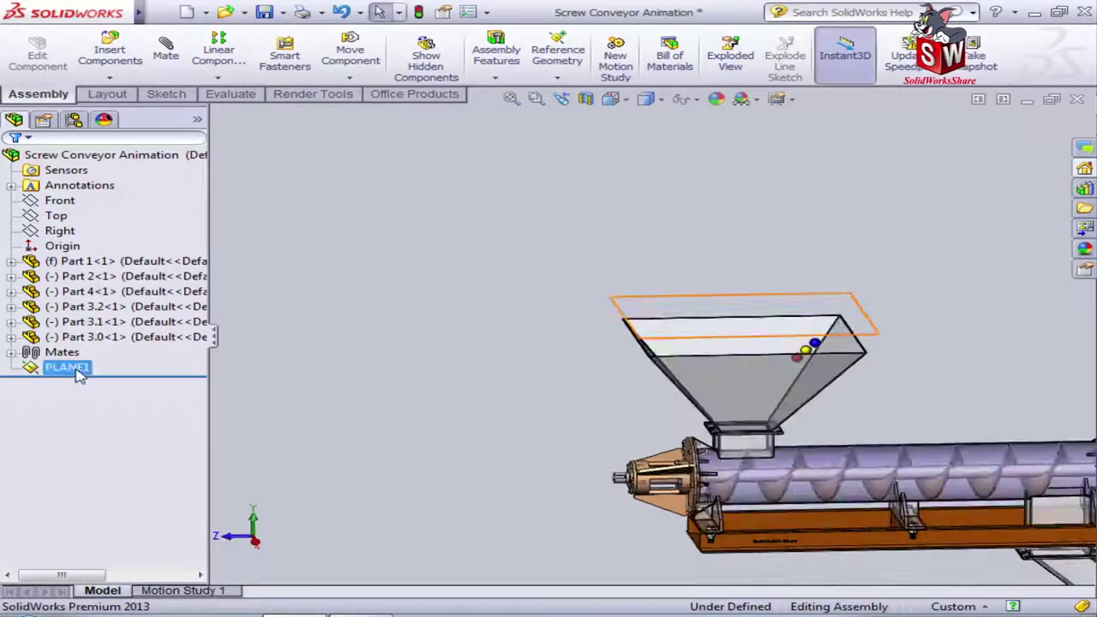
right_click(78, 376)
- Start Sketch1 on PLANE1 and draw a horizontal centerline across the hopper opening
left_click(90, 341)
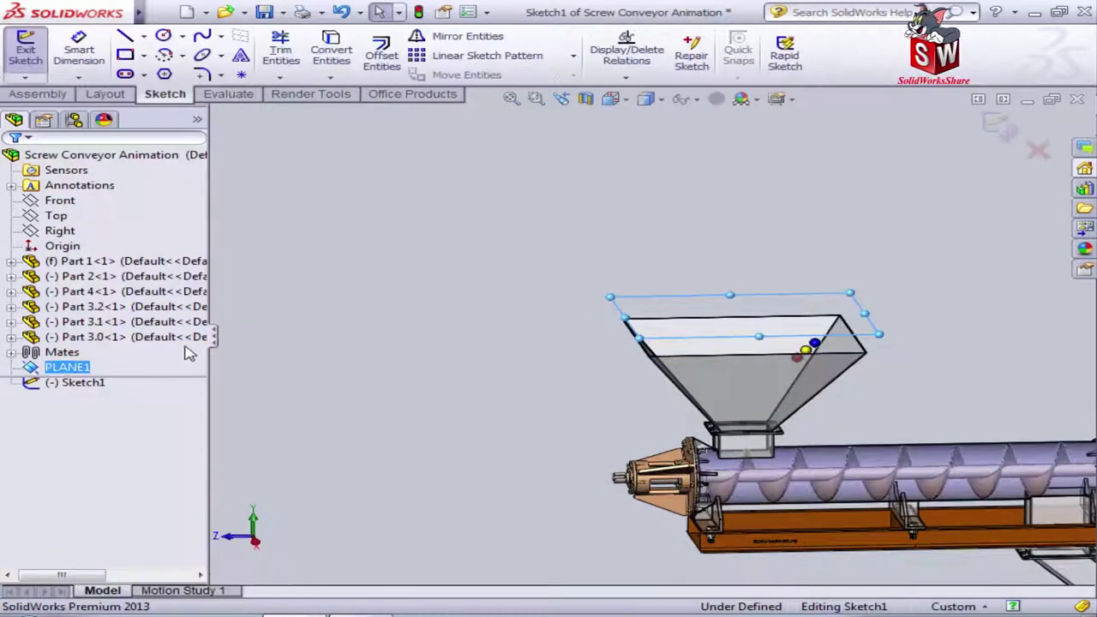
scroll(644, 459, "down", 4)
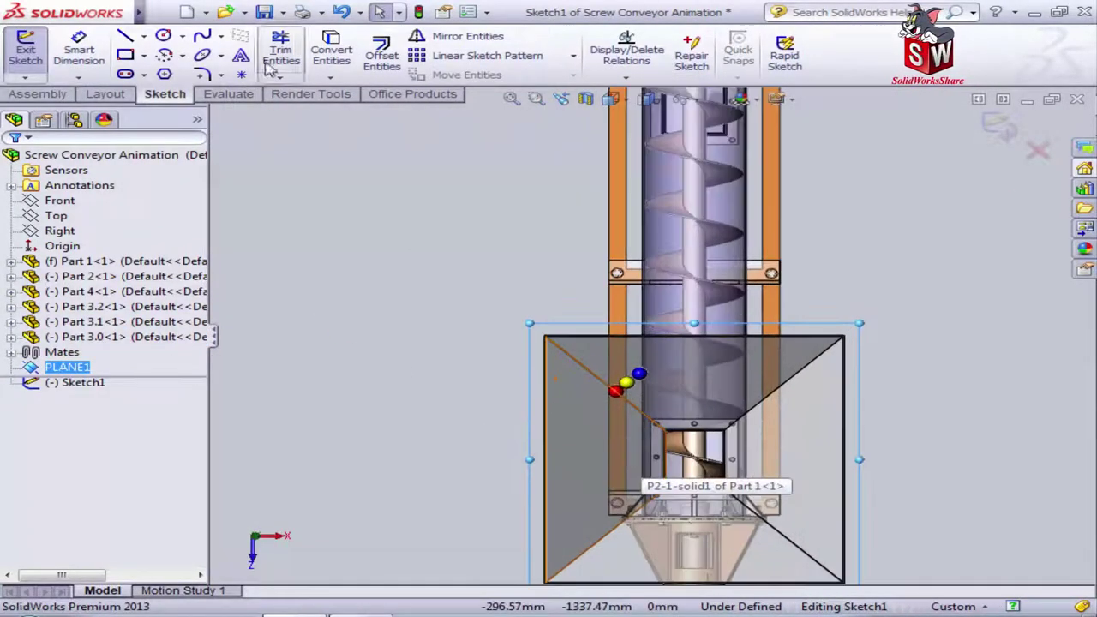
left_click(142, 73)
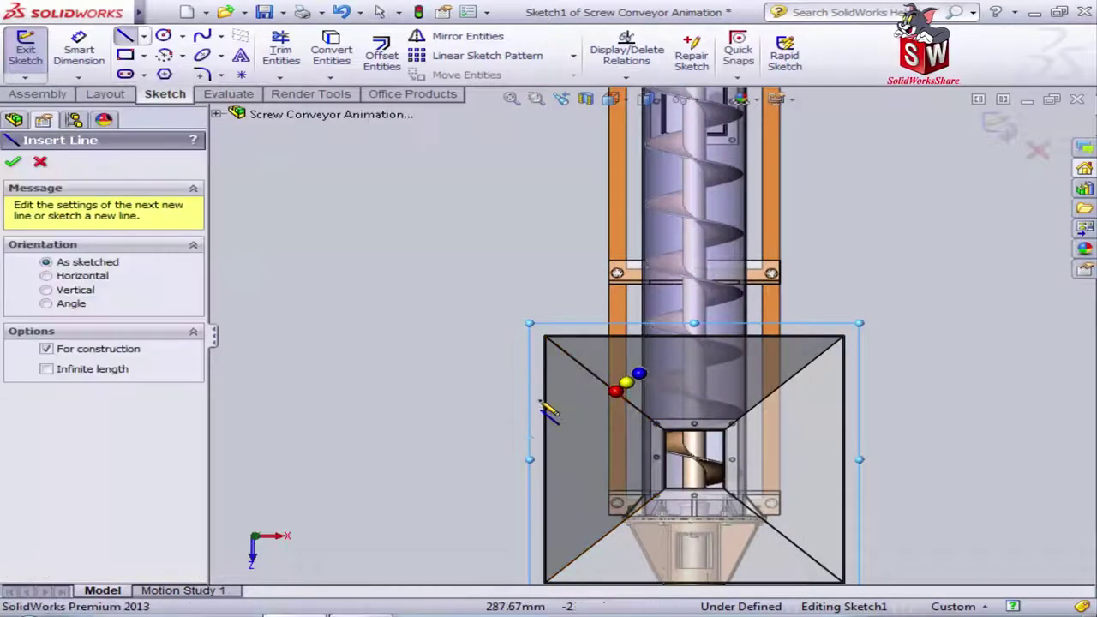
scroll(547, 472, "down", 2)
left_click(554, 441)
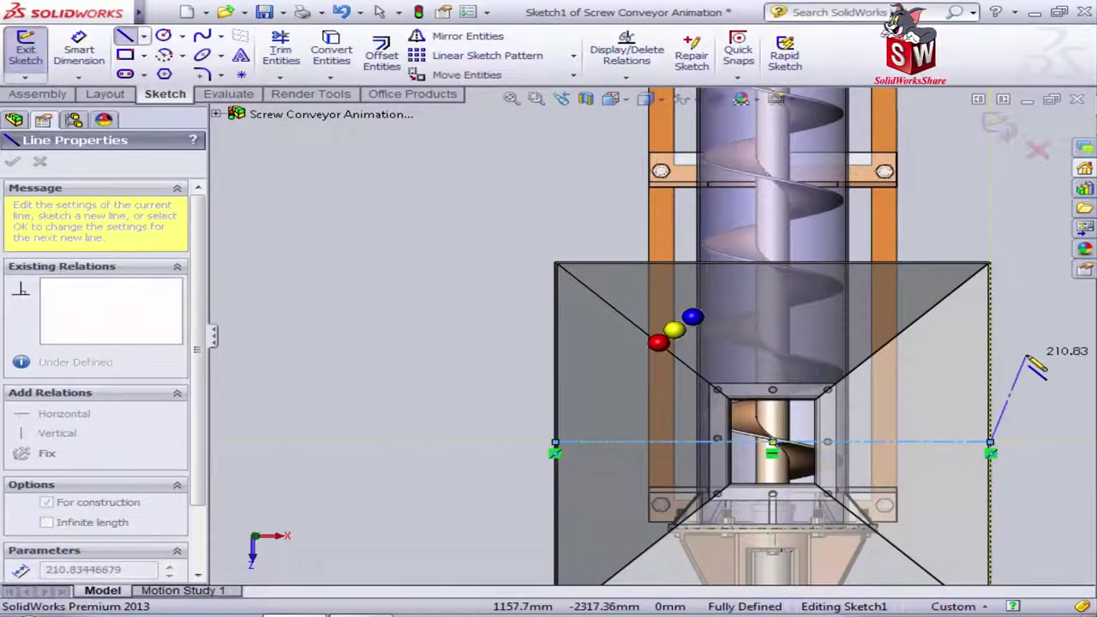
right_click(990, 442)
- Draw a vertical centerline from the hopper's top edge midpoint to its bottom edge, then exit the sketch
left_click(910, 149)
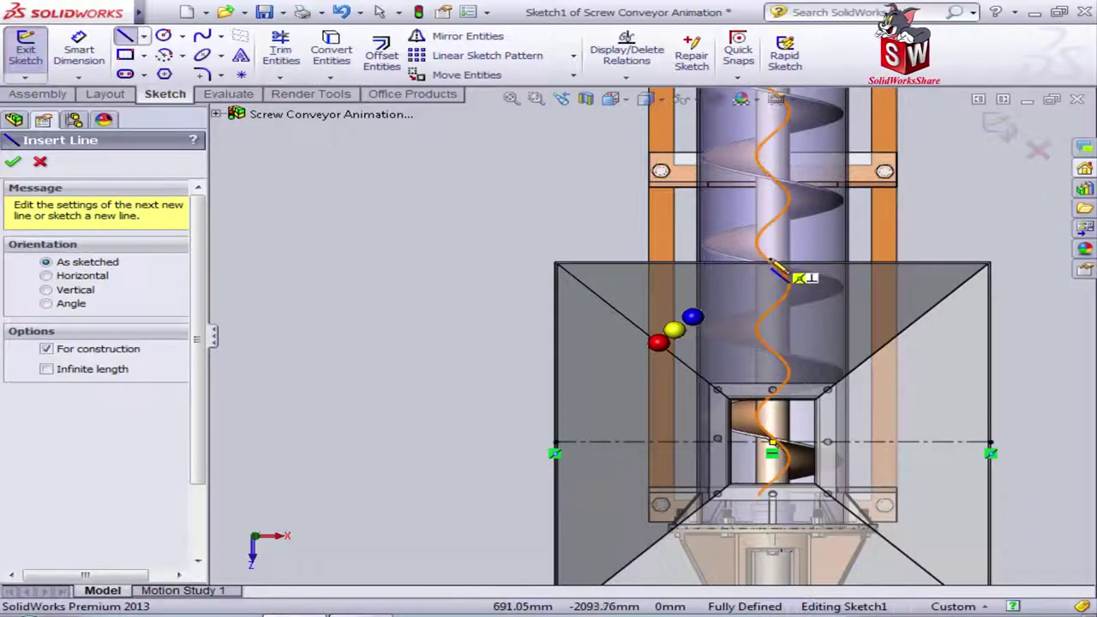
scroll(770, 260, "down", 2)
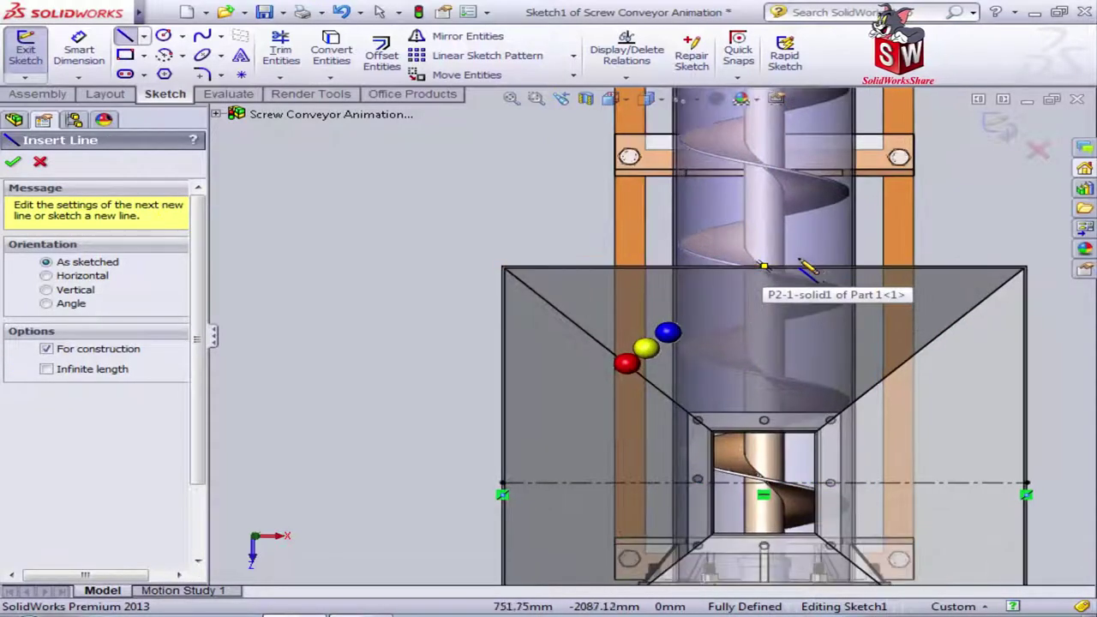
left_click(762, 267)
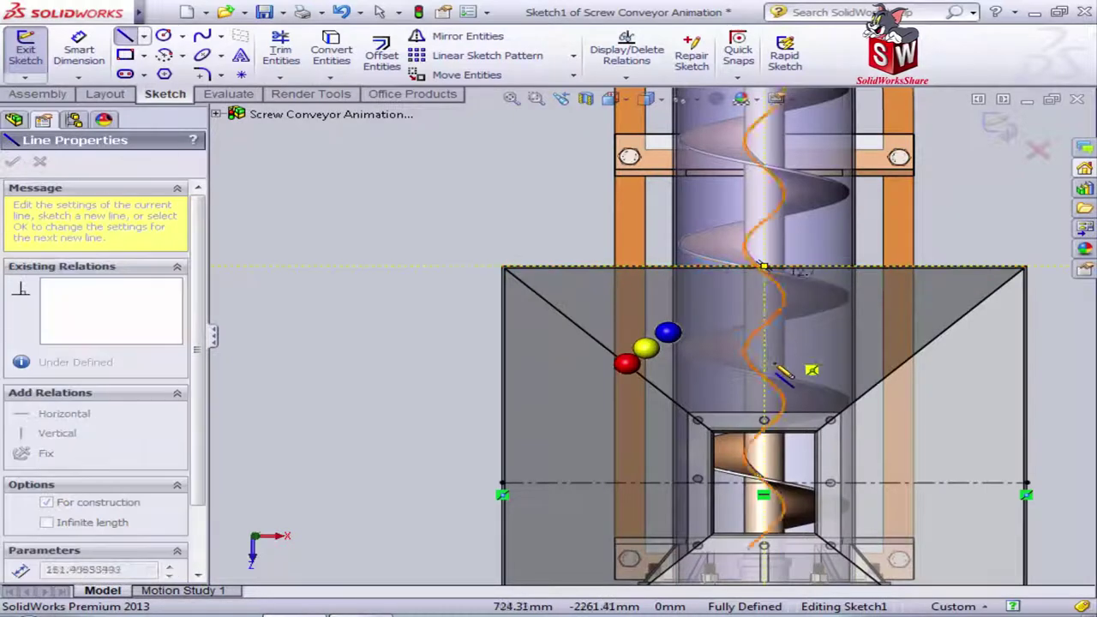
scroll(803, 392, "up", 1)
scroll(754, 381, "up", 2)
scroll(718, 524, "down", 5)
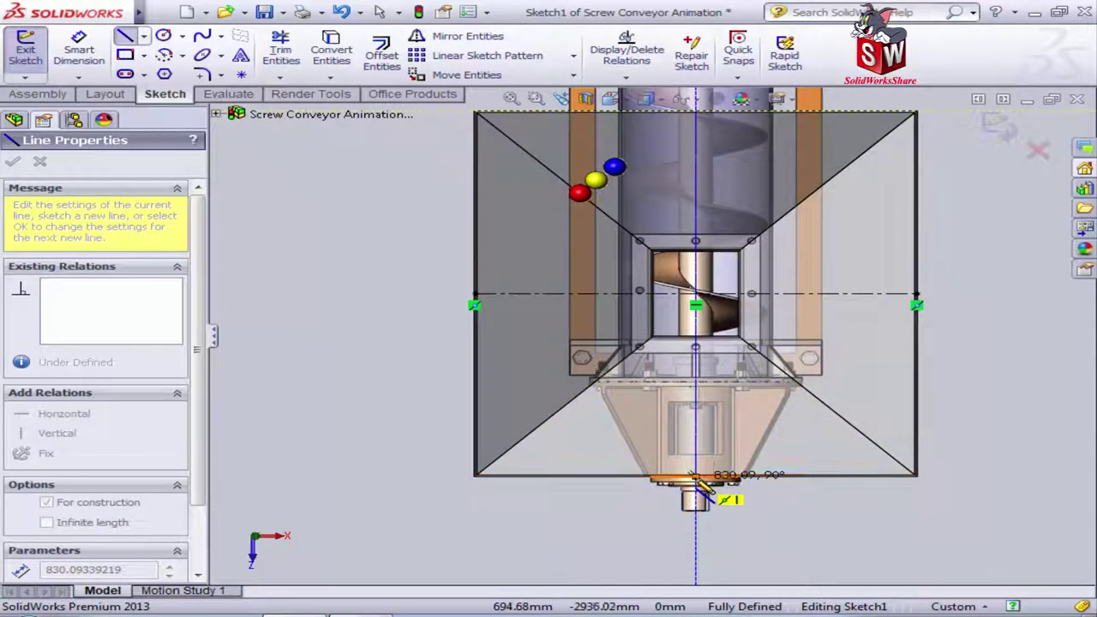
left_click(693, 474)
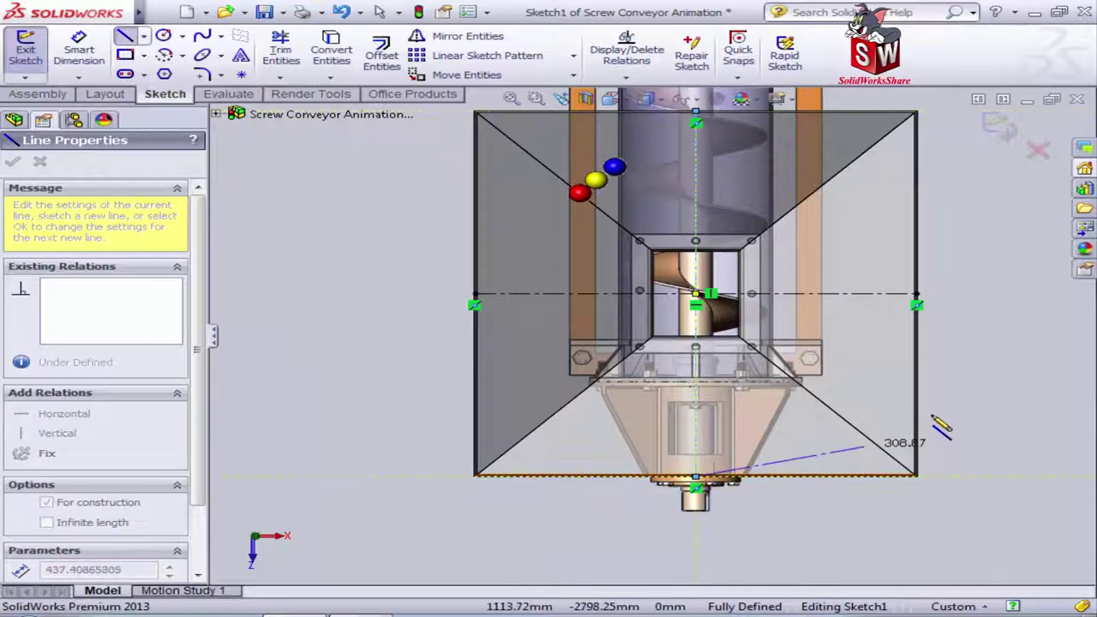
key("Escape")
key("z")
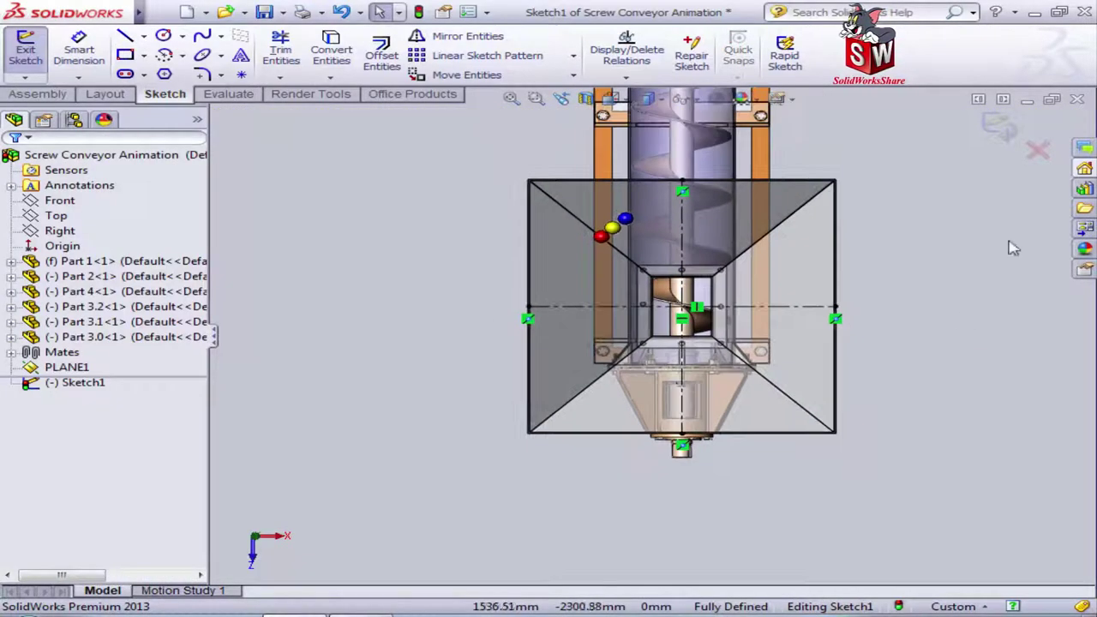
left_click(1002, 130)
mouse_move(923, 262)
middle_mouse_down()
mouse_move(796, 247)
mouse_move(877, 139)
mouse_move(636, 171)
middle_mouse_up()
scroll(637, 171, "down", 3)
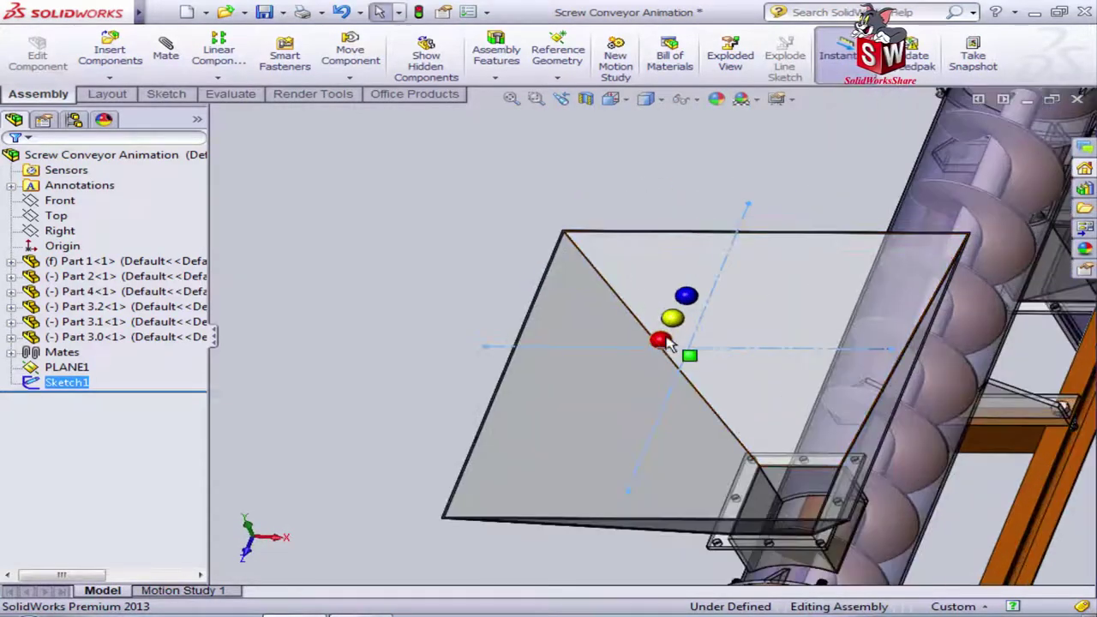
- Mate the red ball concentric to both of Sketch1's construction lines
left_click(166, 51)
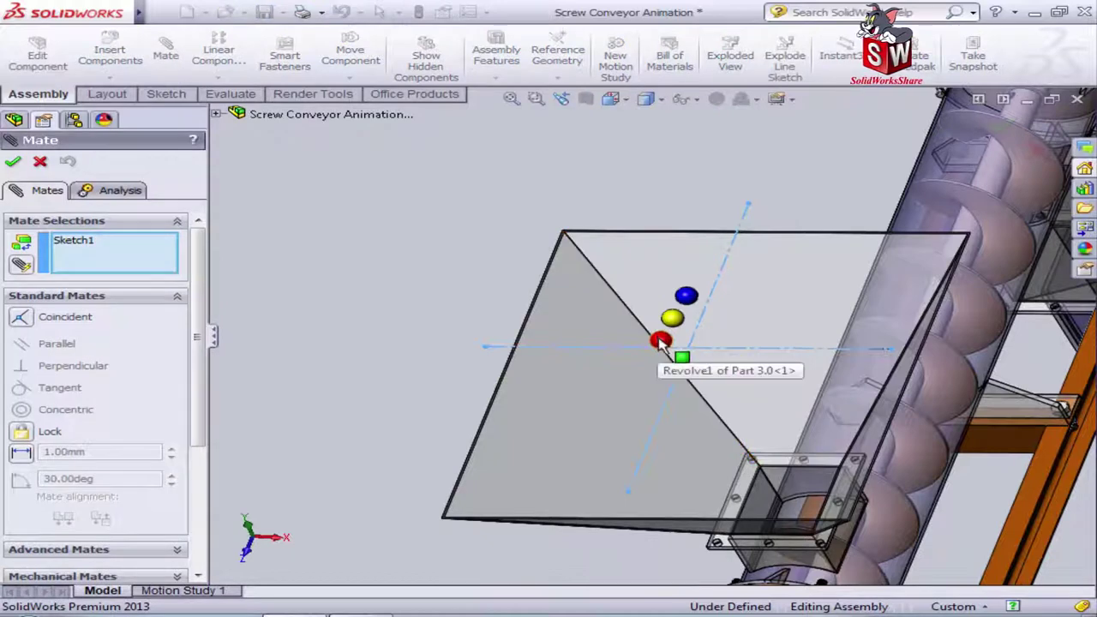
key("Escape")
left_click(701, 346)
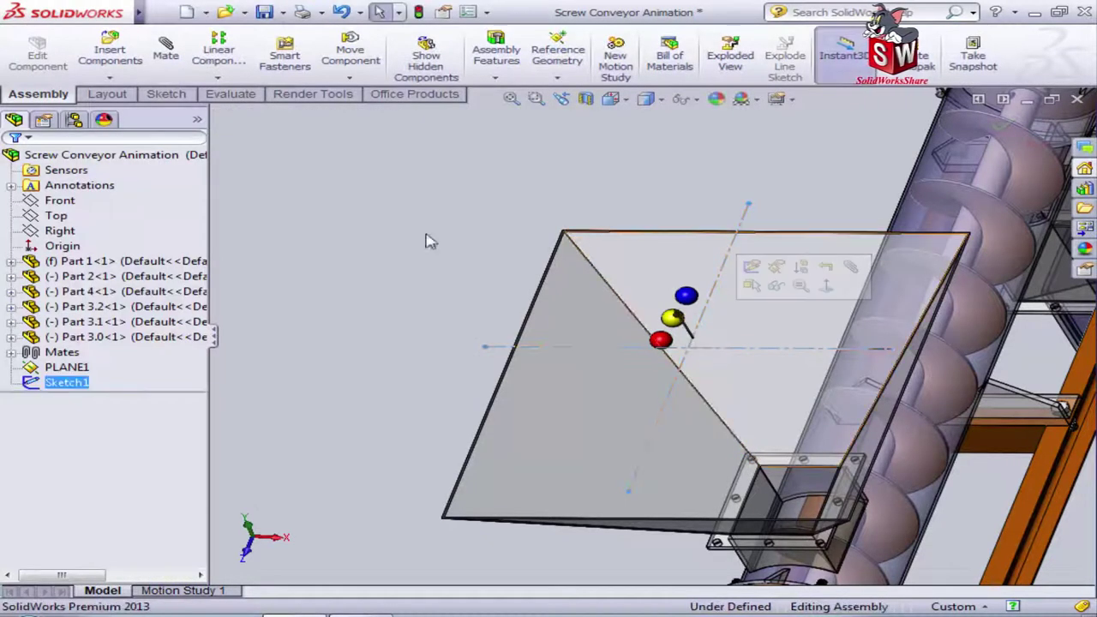
left_click(166, 47)
left_click(658, 341)
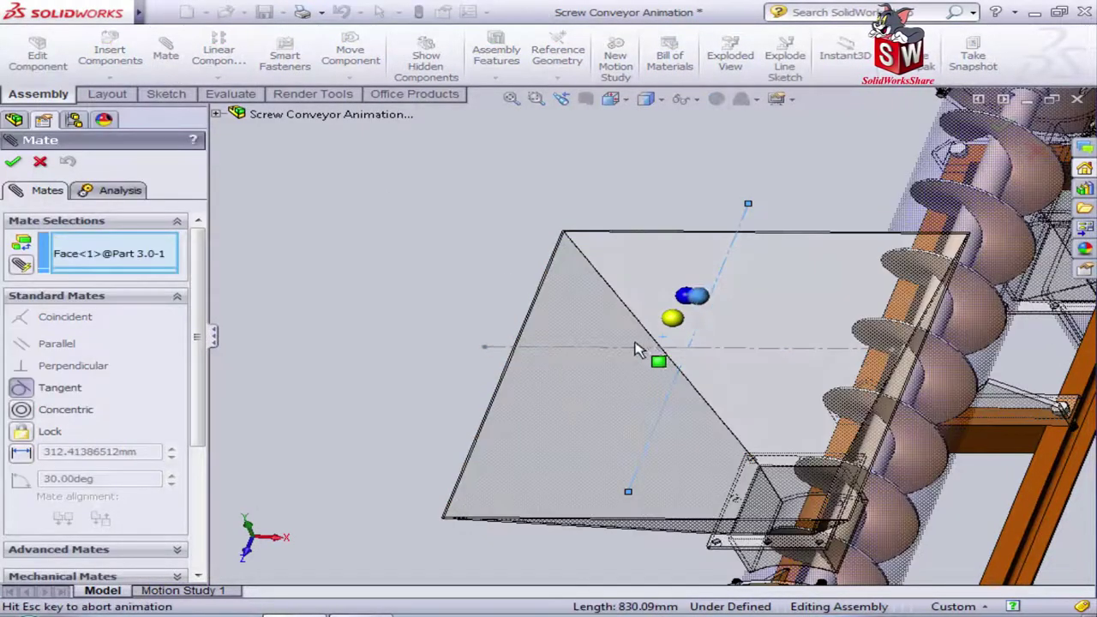
left_click(696, 368)
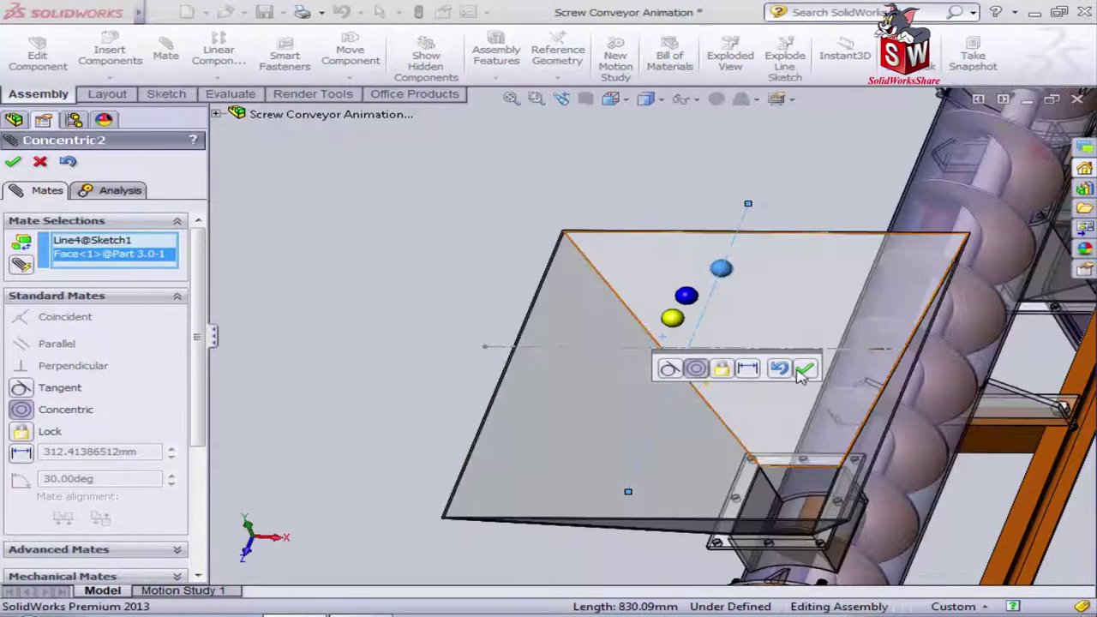
left_click(804, 370)
left_click(722, 274)
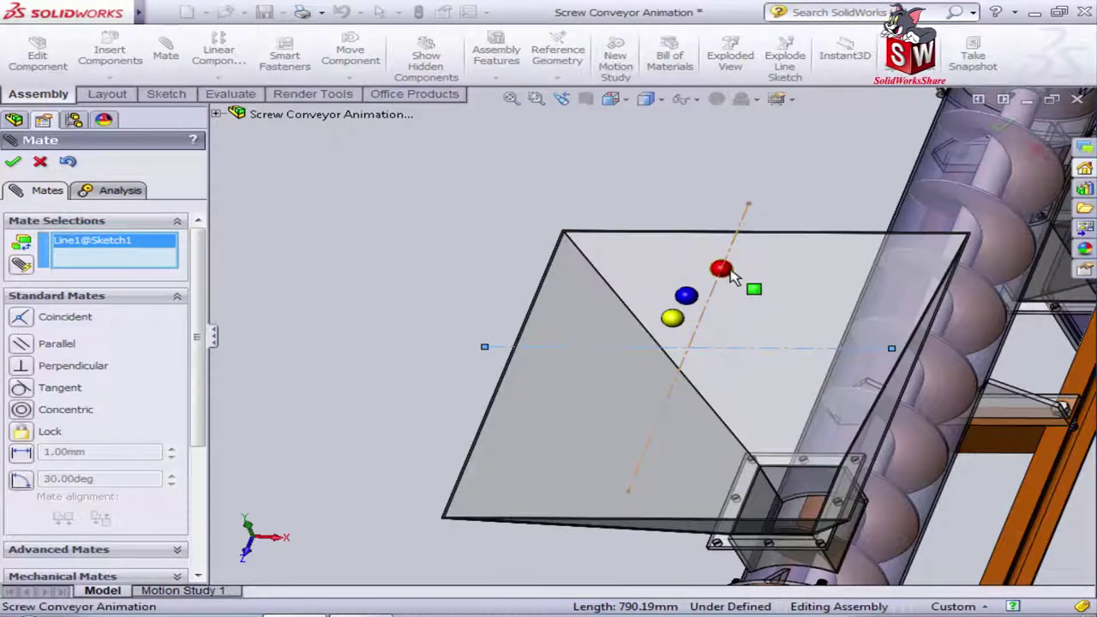
left_click(728, 273)
left_click(771, 284)
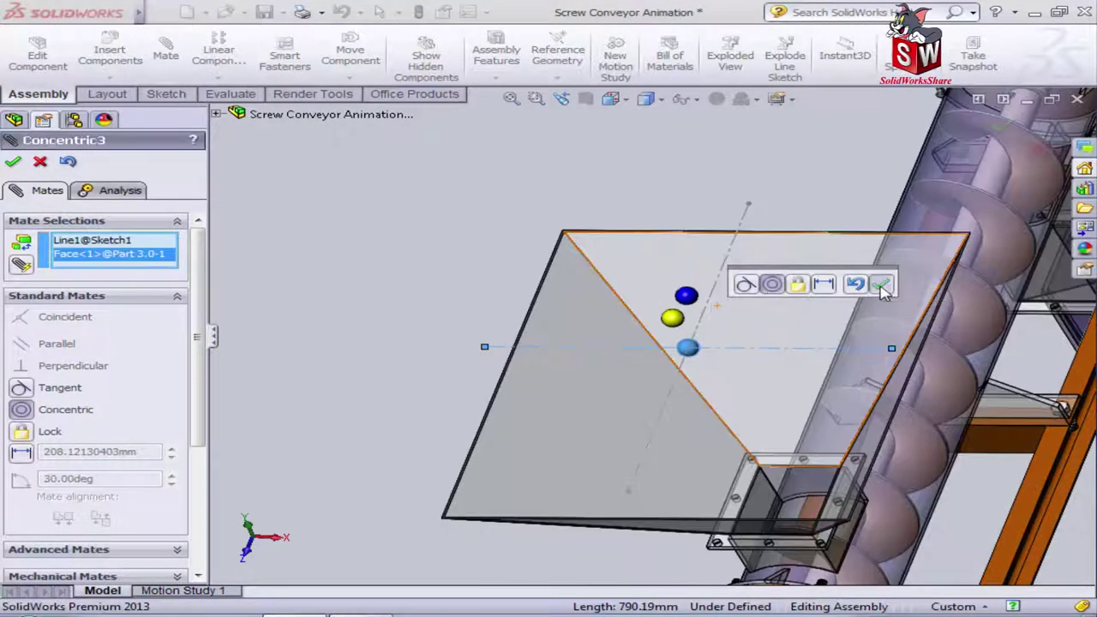
left_click(882, 285)
- Mate the yellow and blue balls concentric to the vertical construction line
left_click(675, 318)
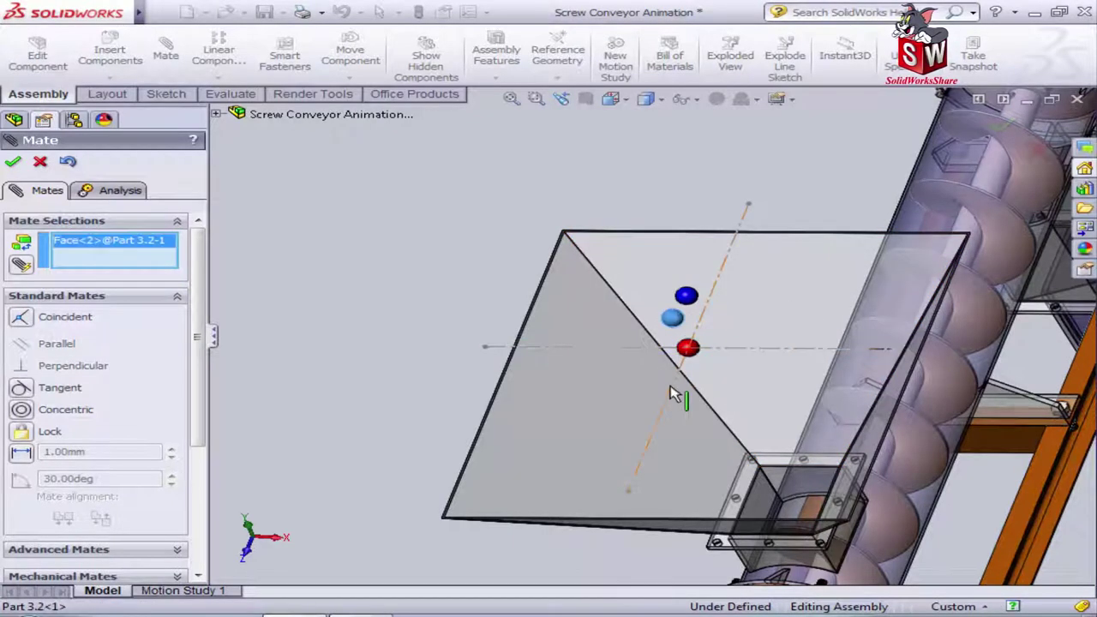
left_click(674, 396)
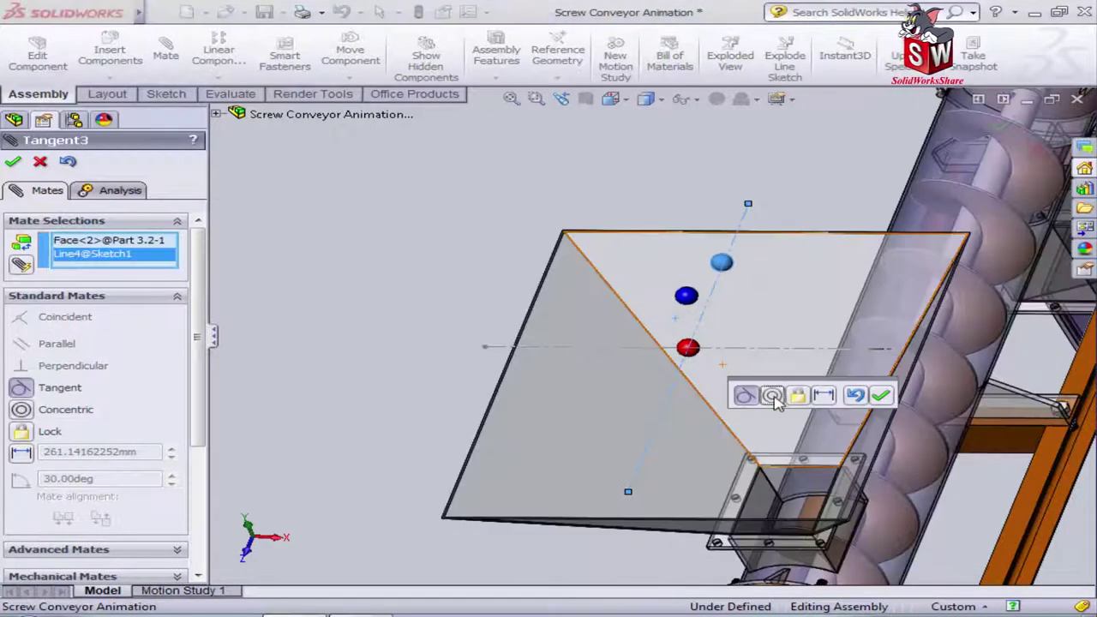
left_click(771, 395)
left_click(881, 395)
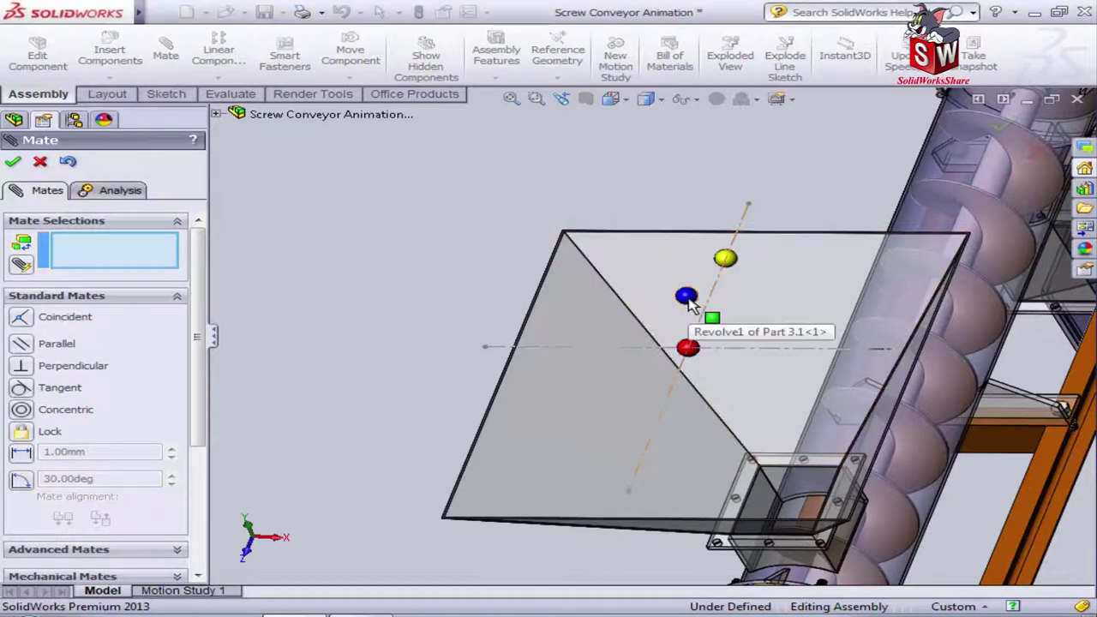
left_click(687, 300)
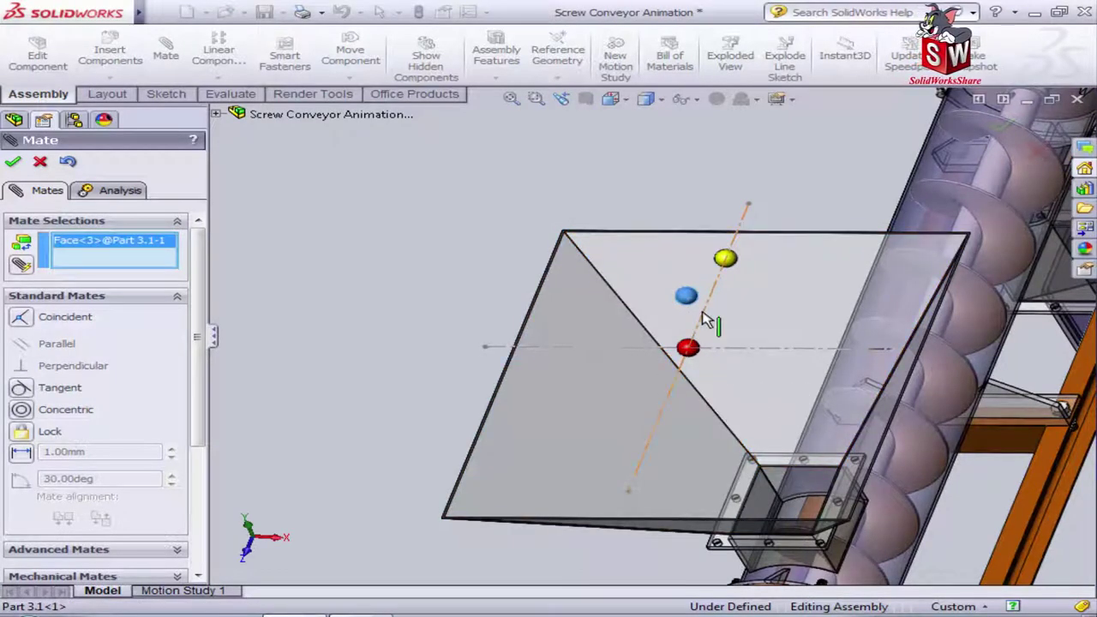
left_click(702, 319)
left_click(830, 315)
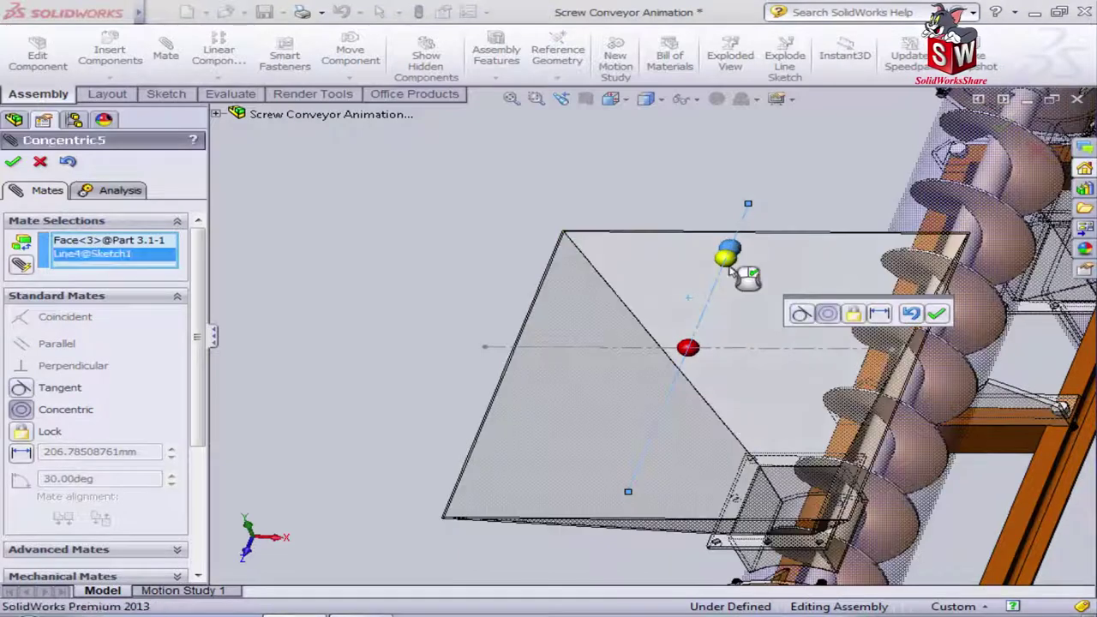
left_click(936, 317)
left_click(725, 262)
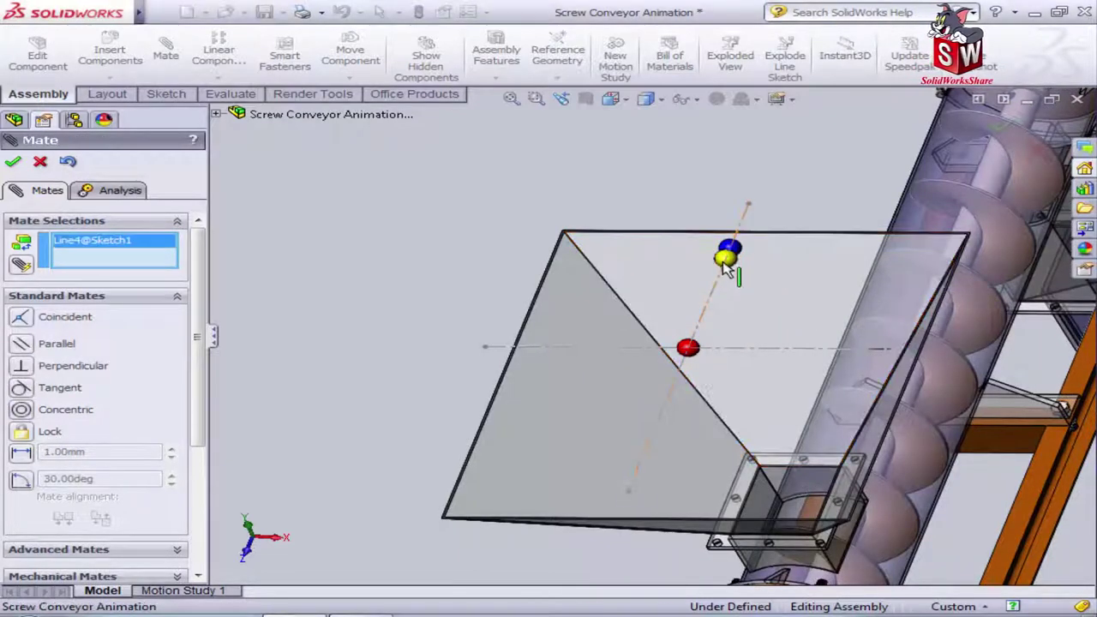
- Slide the blue ball along the sketch line away from yellow, then start a mate on Line1@Sketch1
key("Escape")
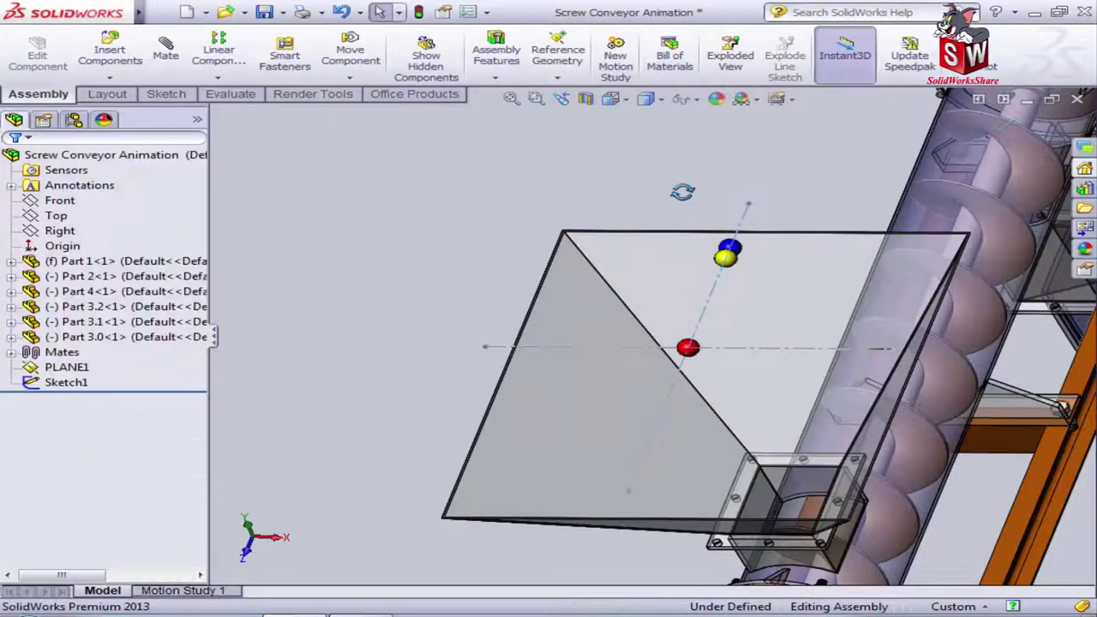
mouse_move(666, 185)
middle_mouse_down()
mouse_move(643, 173)
mouse_move(677, 266)
middle_mouse_up()
left_click_drag(679, 265, 661, 296)
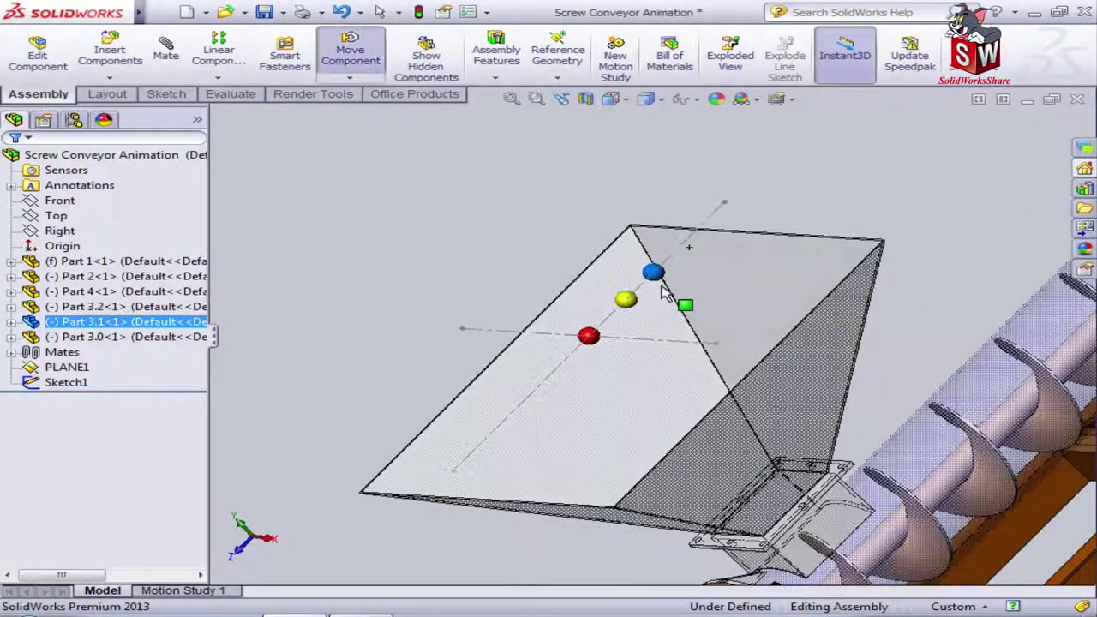
mouse_move(677, 300)
middle_mouse_down()
mouse_move(811, 206)
mouse_move(862, 191)
mouse_move(890, 218)
mouse_move(814, 223)
mouse_move(673, 277)
mouse_move(565, 257)
mouse_move(522, 204)
mouse_move(506, 295)
middle_mouse_up()
scroll(509, 360, "down", 5)
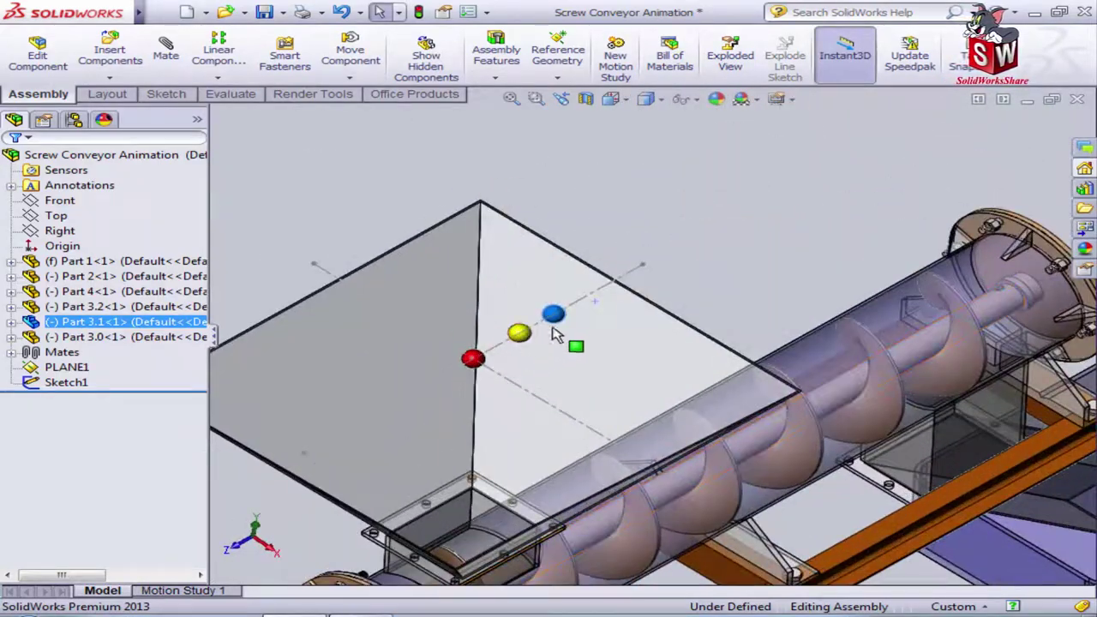
key("Escape")
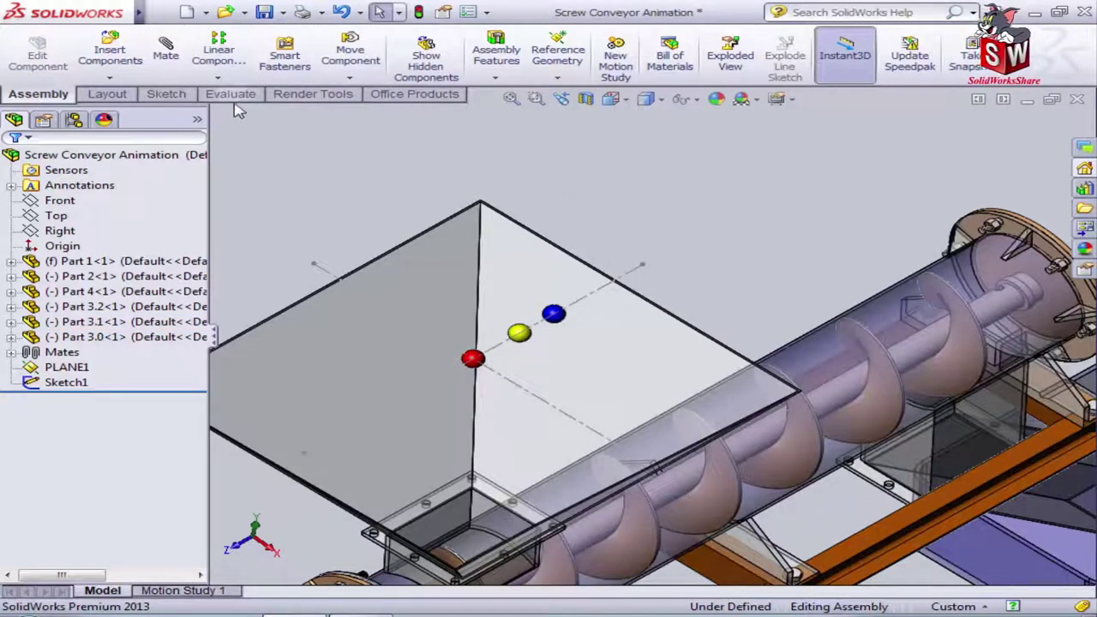
left_click(166, 52)
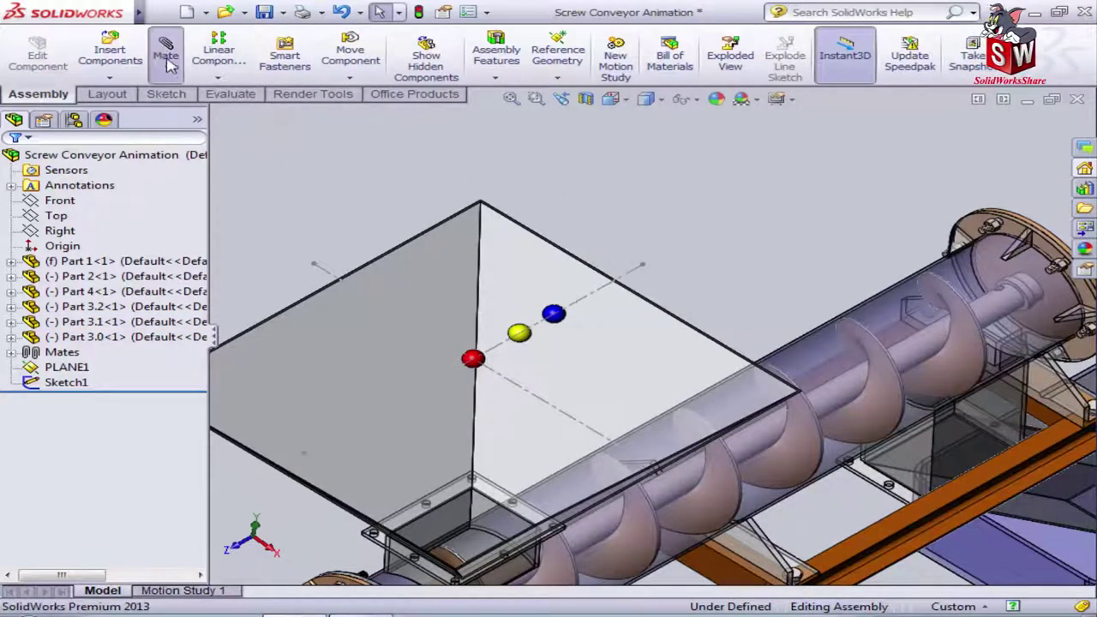
left_click(472, 361)
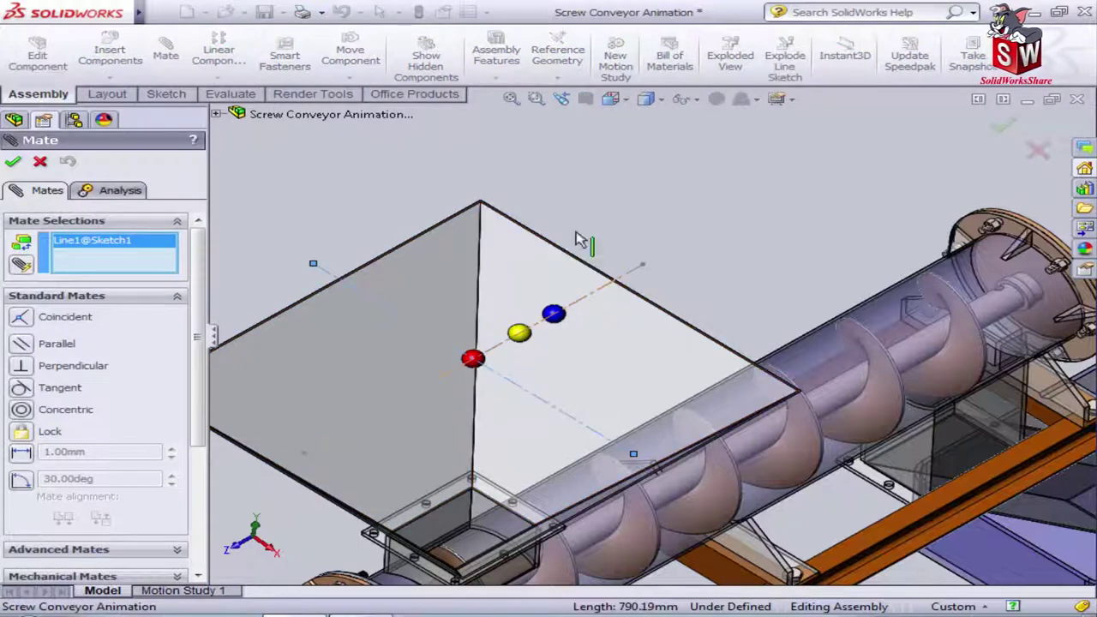
- Add a 50 mm distance mate between the red and yellow balls
key("Escape")
scroll(514, 368, "down", 3)
scroll(506, 377, "down", 3)
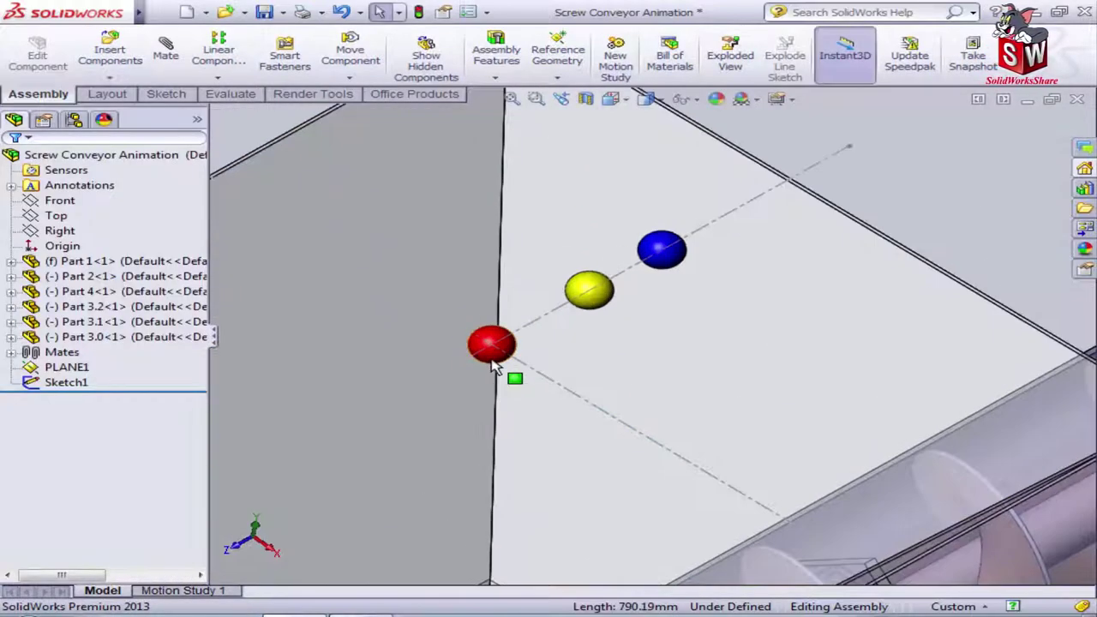
left_click(491, 346)
left_click(166, 52)
left_click(588, 289)
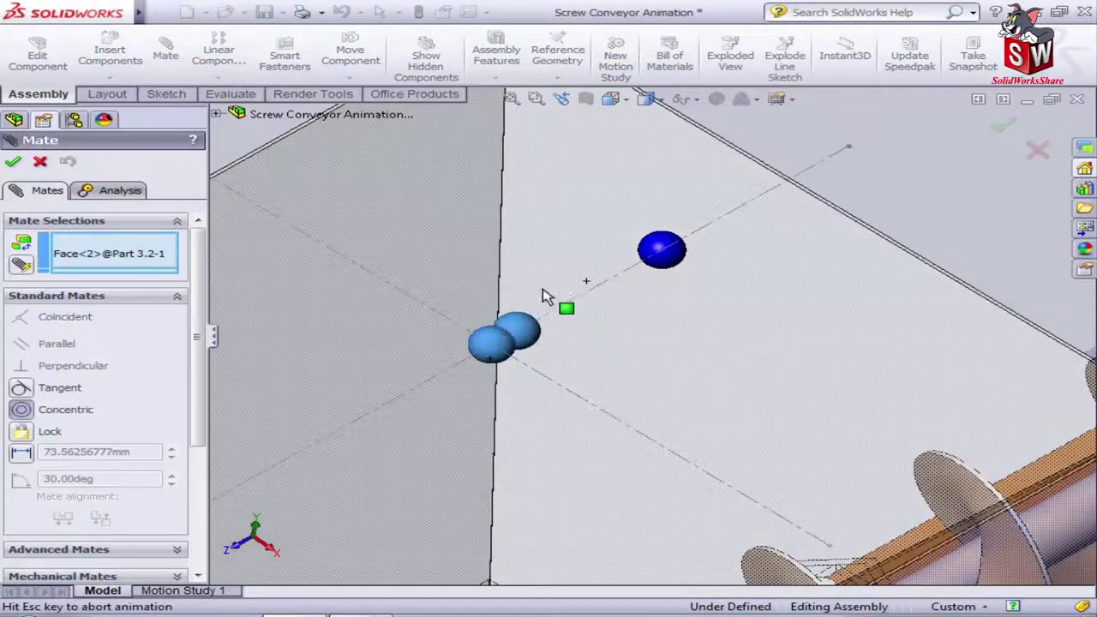
left_click(286, 378)
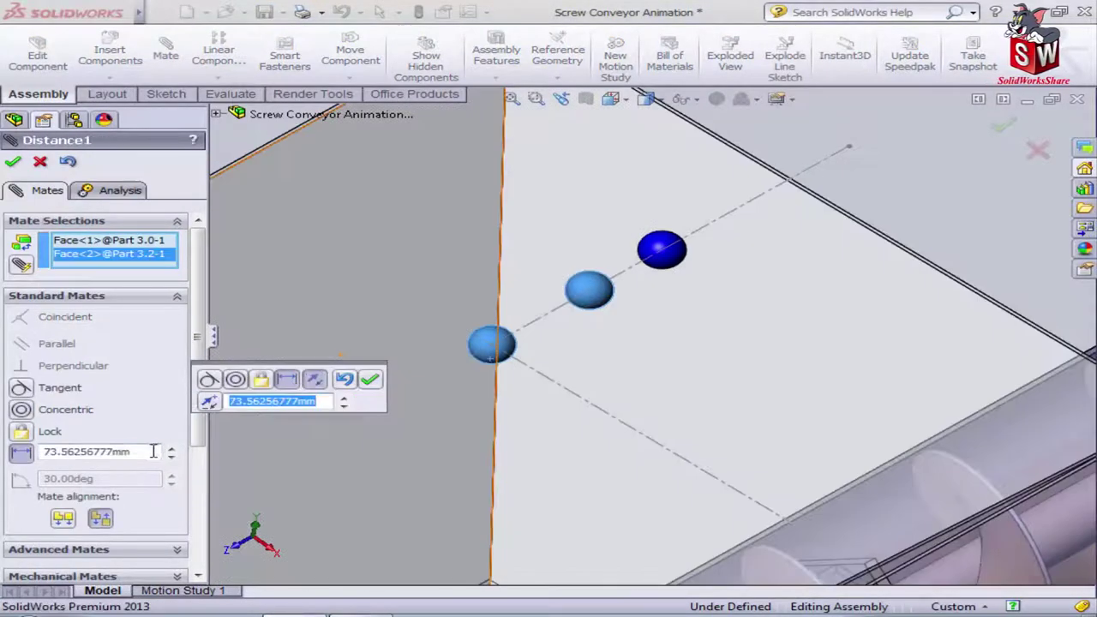
double_click(153, 452)
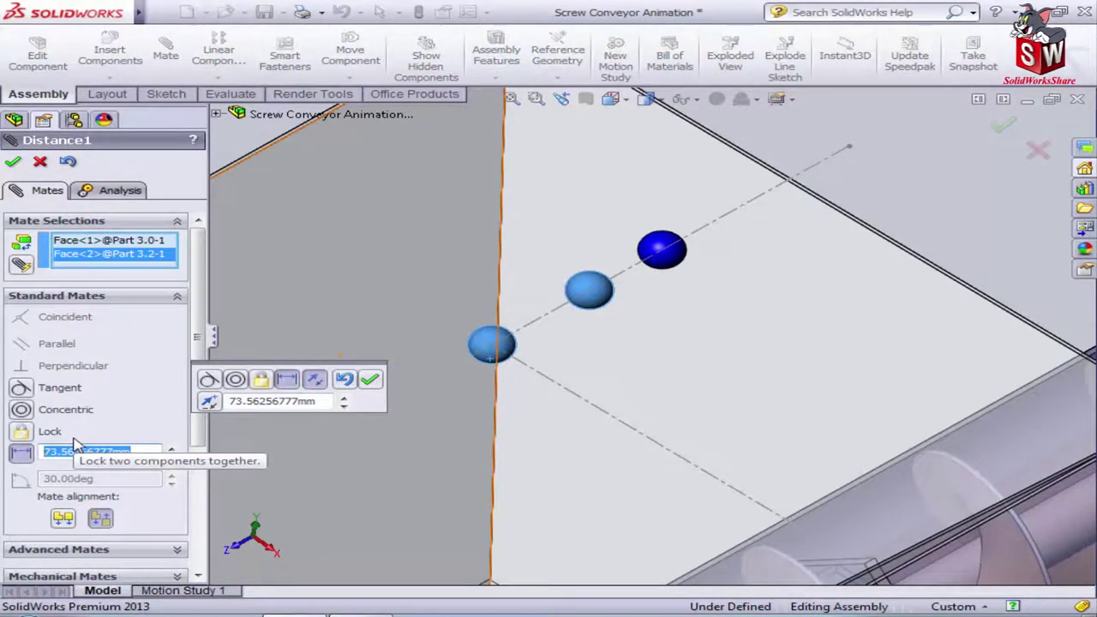
type("50")
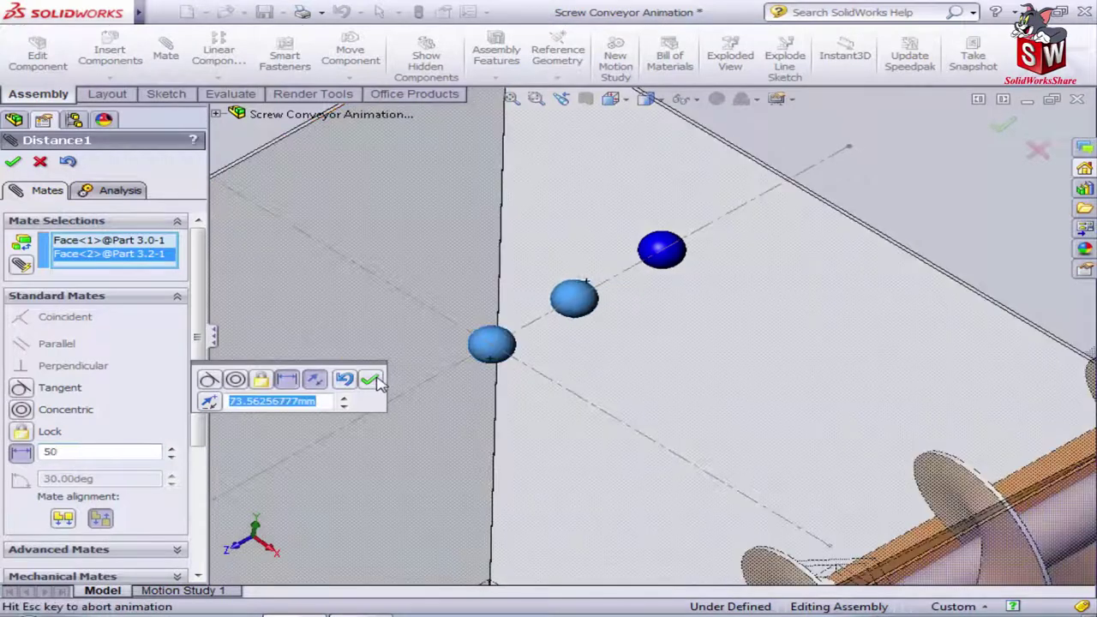
left_click(369, 379)
- Add a distance mate between the blue and yellow balls
left_click(491, 342)
left_click(676, 262)
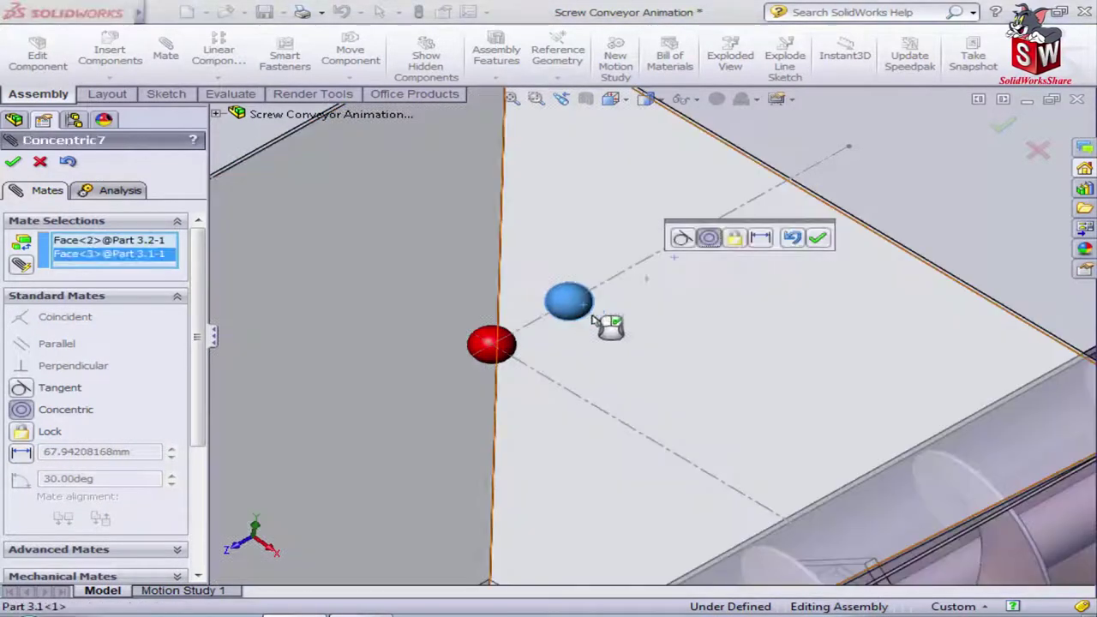
left_click(758, 240)
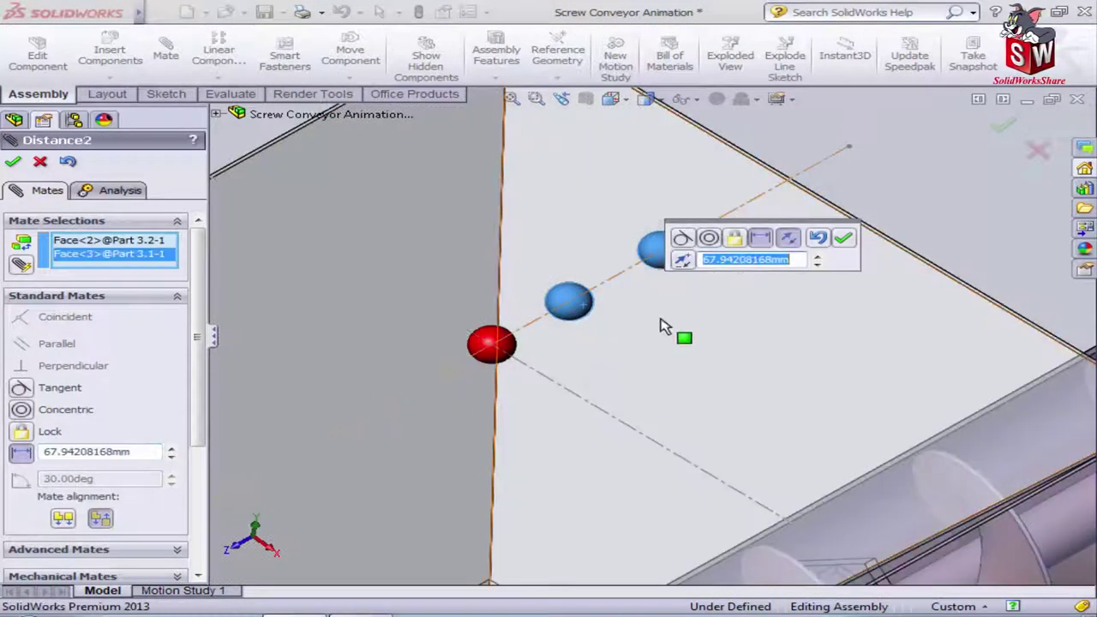
left_click(844, 240)
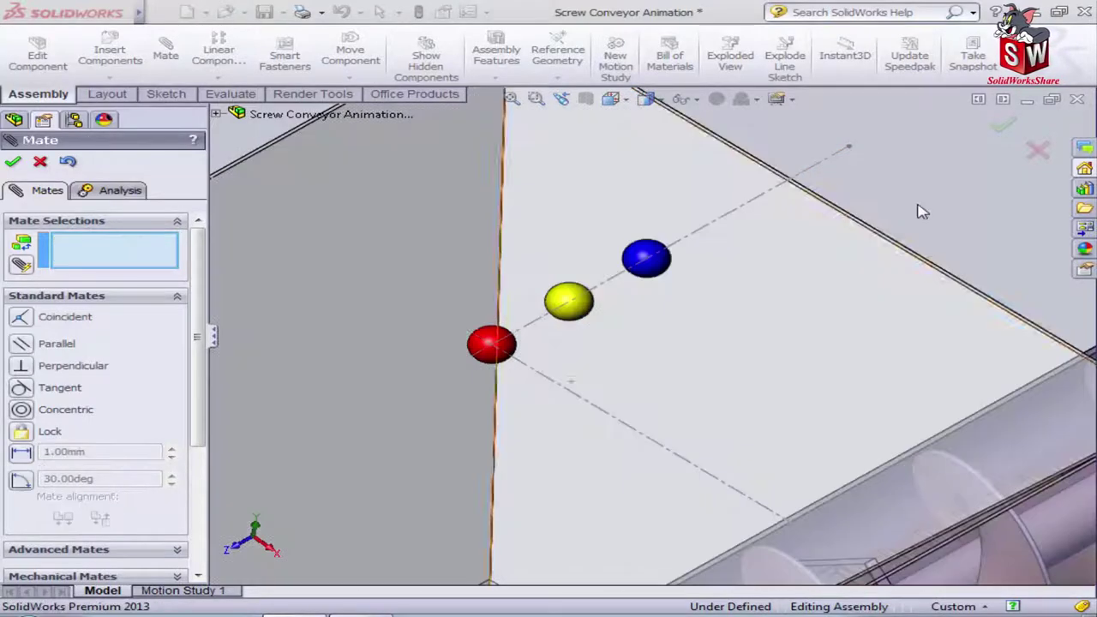
mouse_move(874, 282)
middle_mouse_down()
mouse_move(810, 248)
mouse_move(651, 301)
middle_mouse_up()
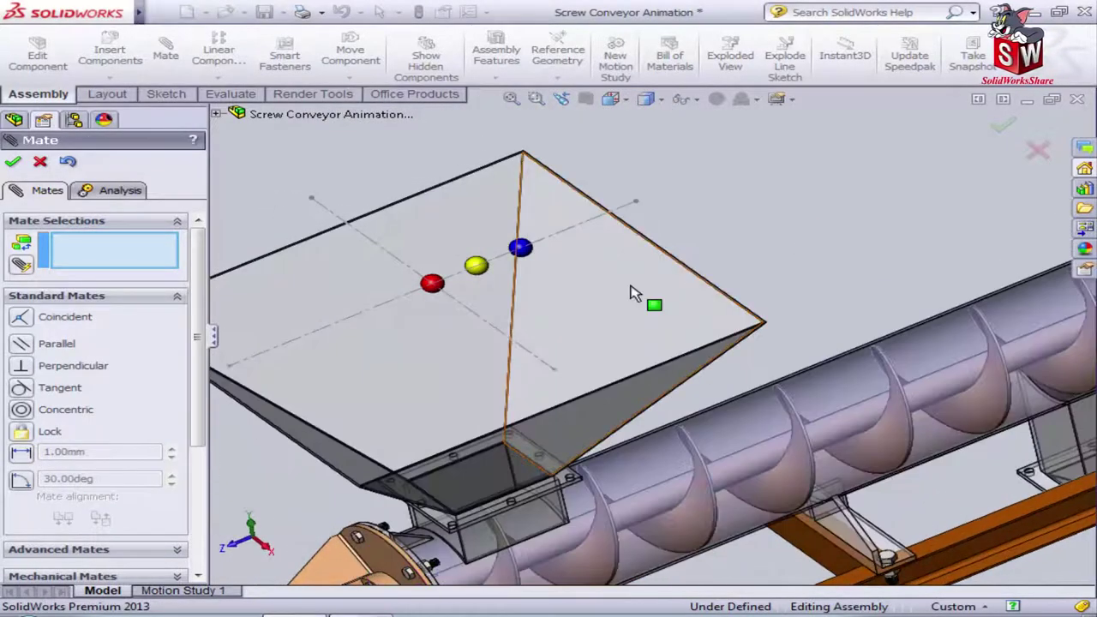
- Start a linear component pattern with the red, yellow and blue balls as seeds
key("Escape")
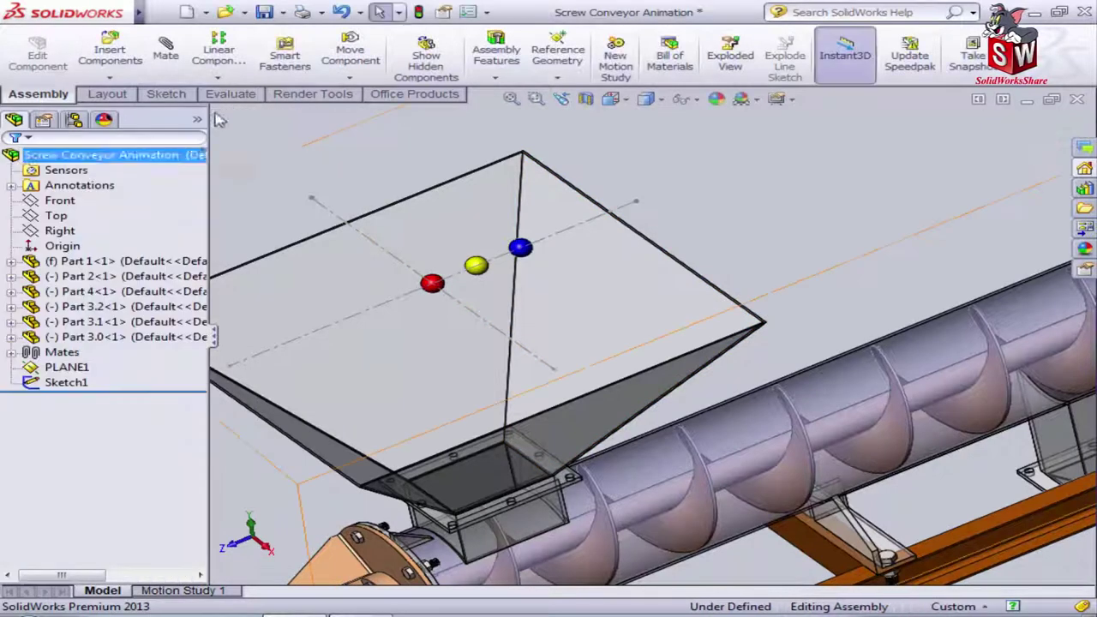
left_click(219, 75)
left_click(257, 88)
left_click(151, 472)
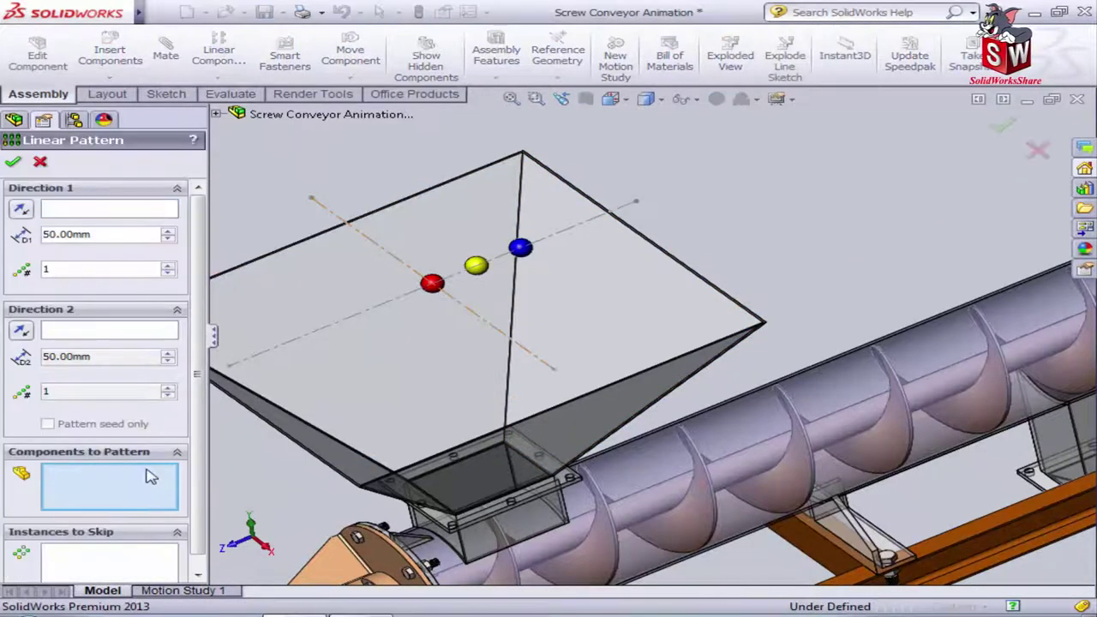
left_click(431, 283)
left_click(476, 267)
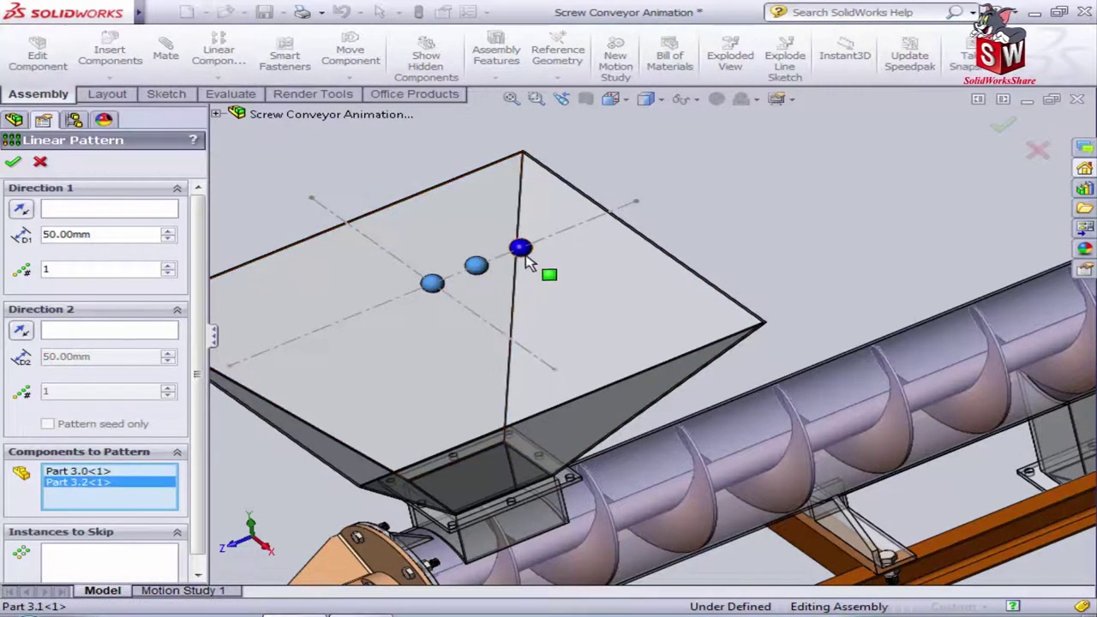
left_click(520, 248)
- Pattern the balls along Line4@Sketch1, 2 instances spaced 250 mm apart
left_click(137, 209)
left_click(324, 335)
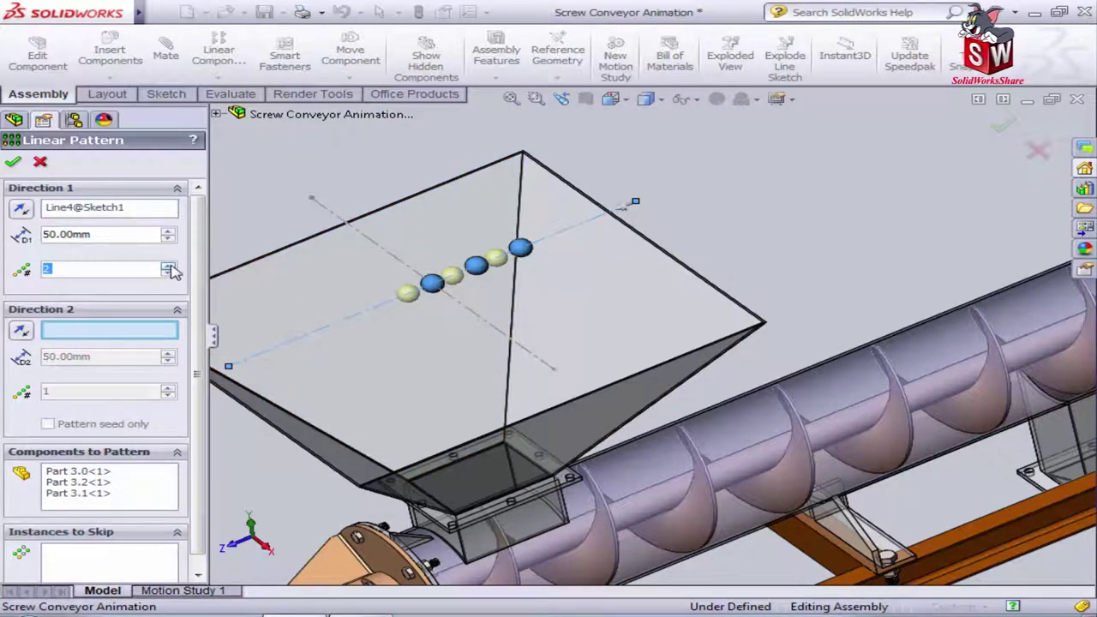
left_click(169, 230)
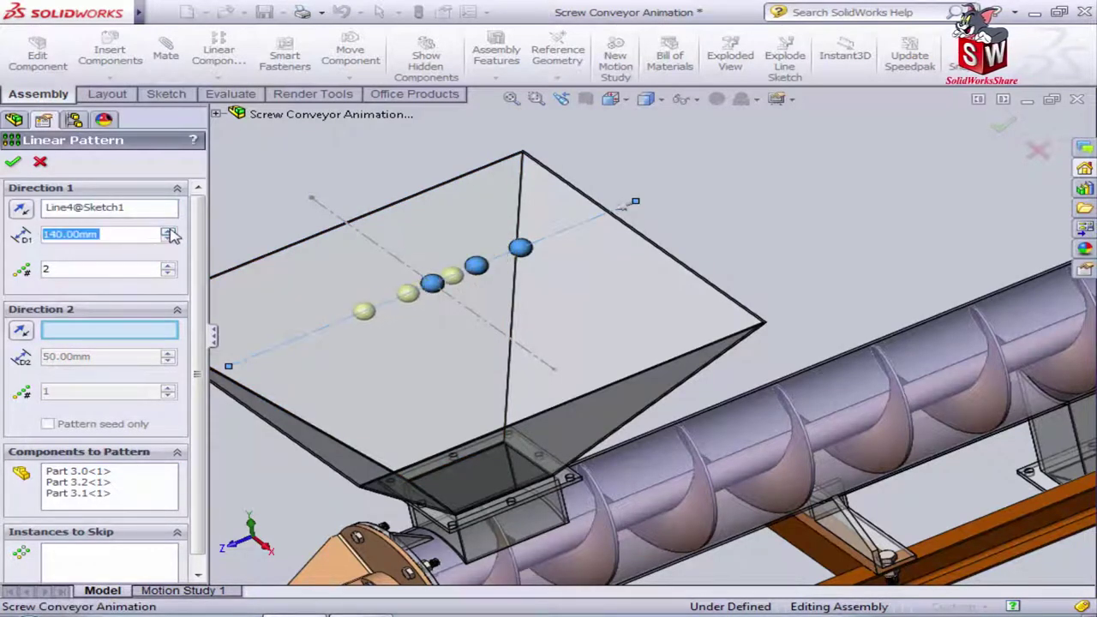
left_click(169, 231)
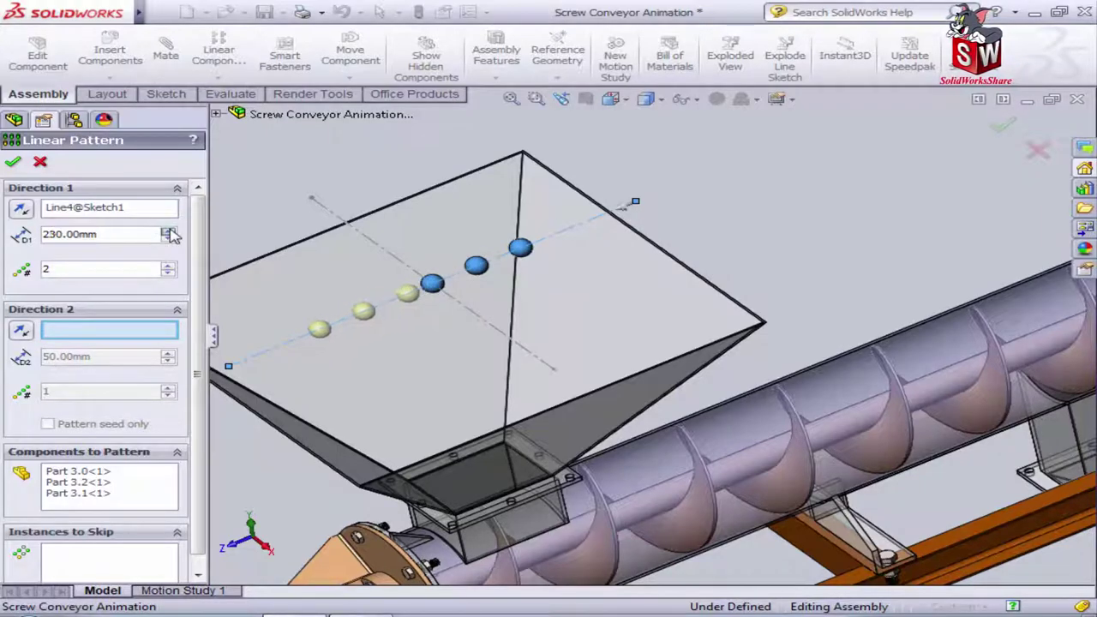
mouse_move(651, 257)
middle_mouse_down()
mouse_move(739, 231)
mouse_move(695, 268)
middle_mouse_up()
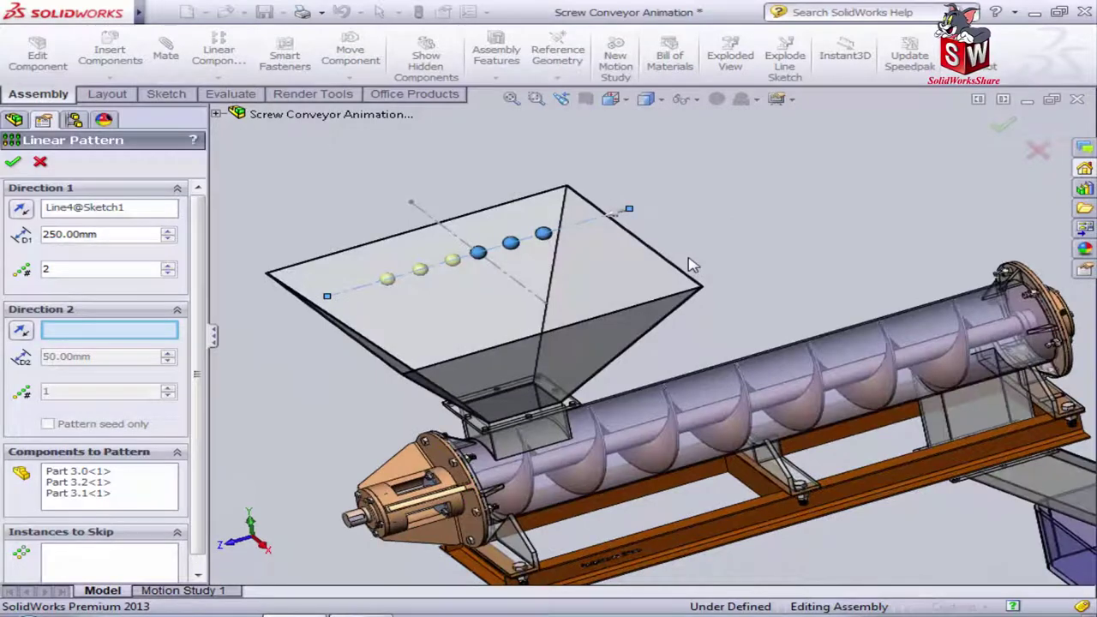
left_click(13, 163)
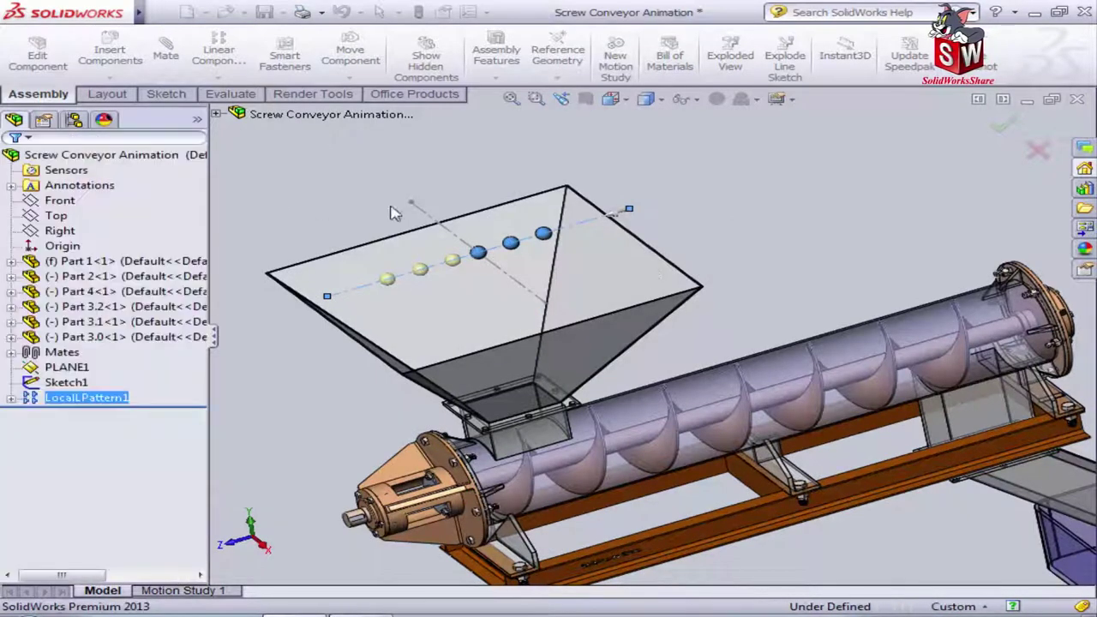
left_click(719, 219)
- Start a linear component pattern seeded with LocalLPattern1 and the three balls
middle_click_drag(726, 218, 735, 248)
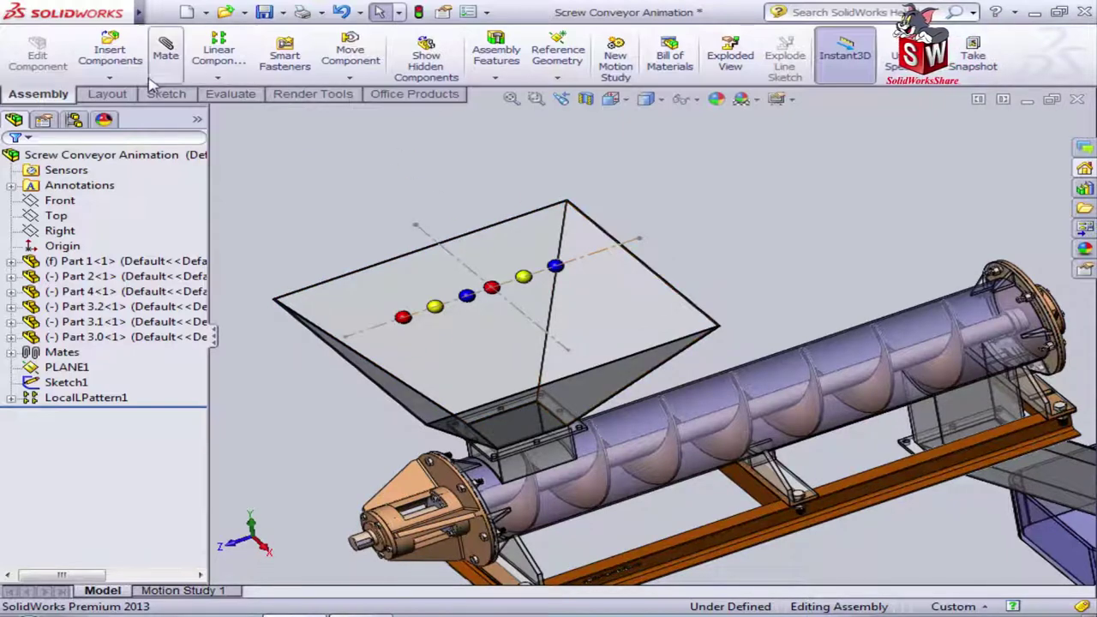
left_click(217, 77)
left_click(240, 94)
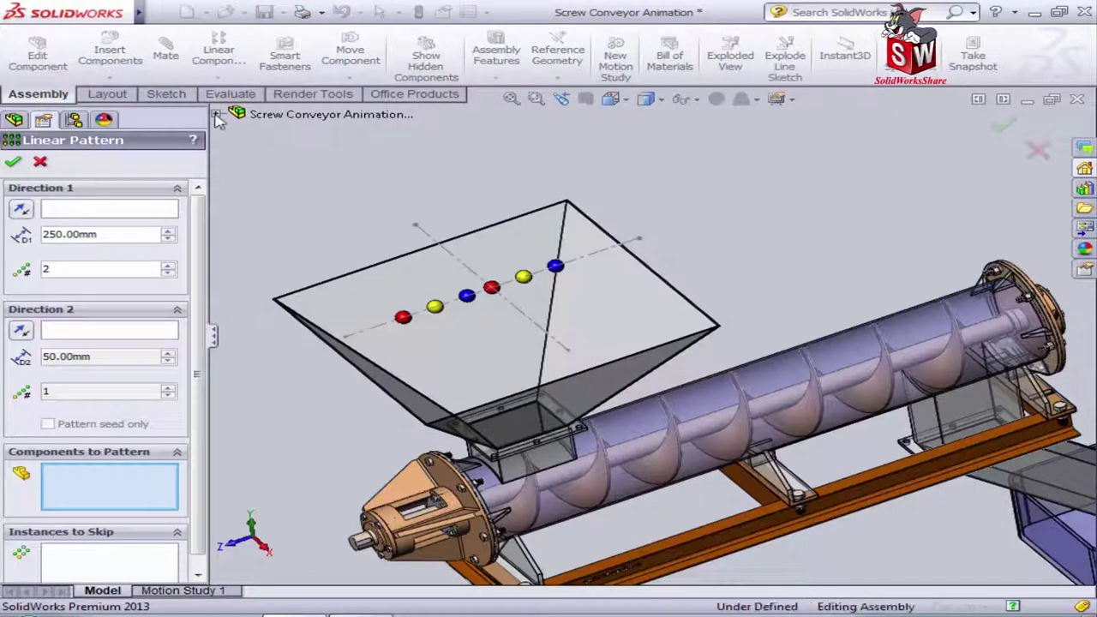
left_click(217, 116)
left_click(283, 356)
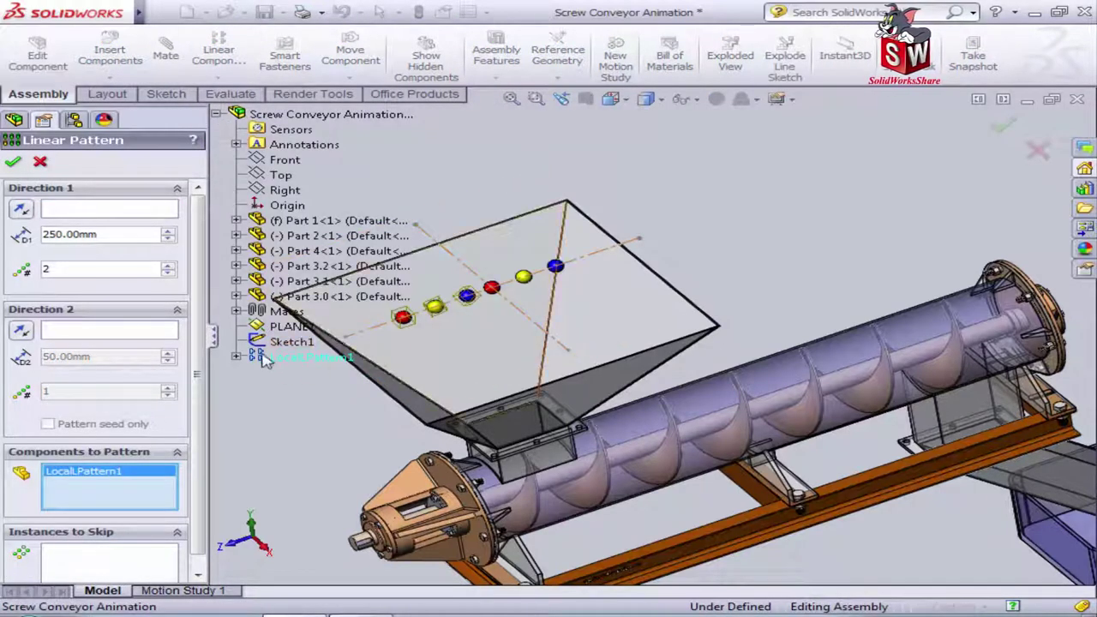
left_click(493, 286)
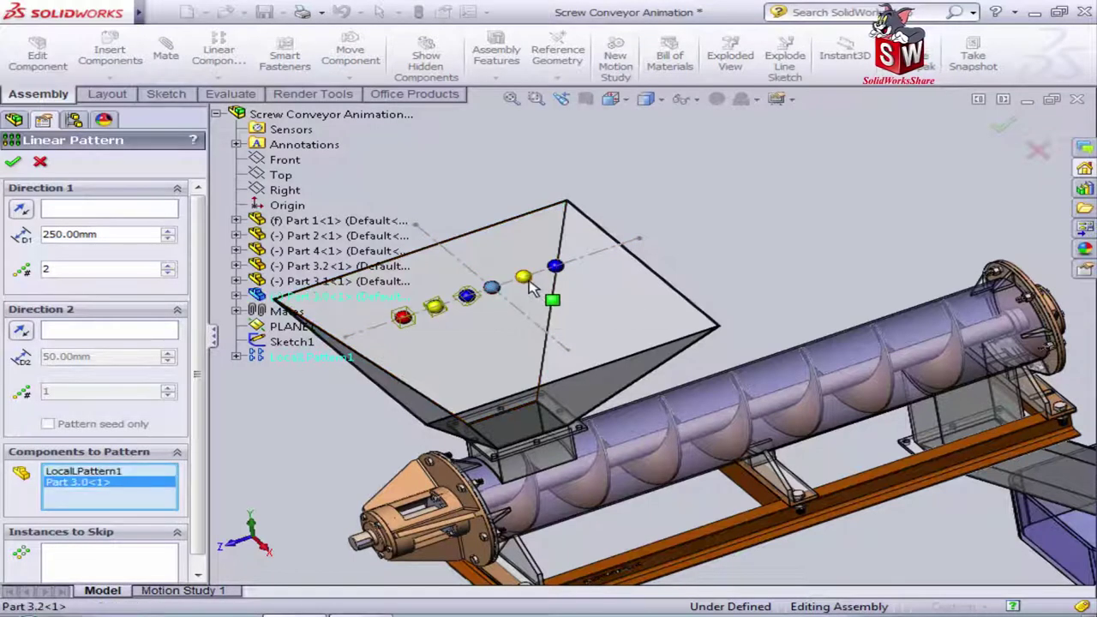
left_click(530, 288)
left_click(555, 267)
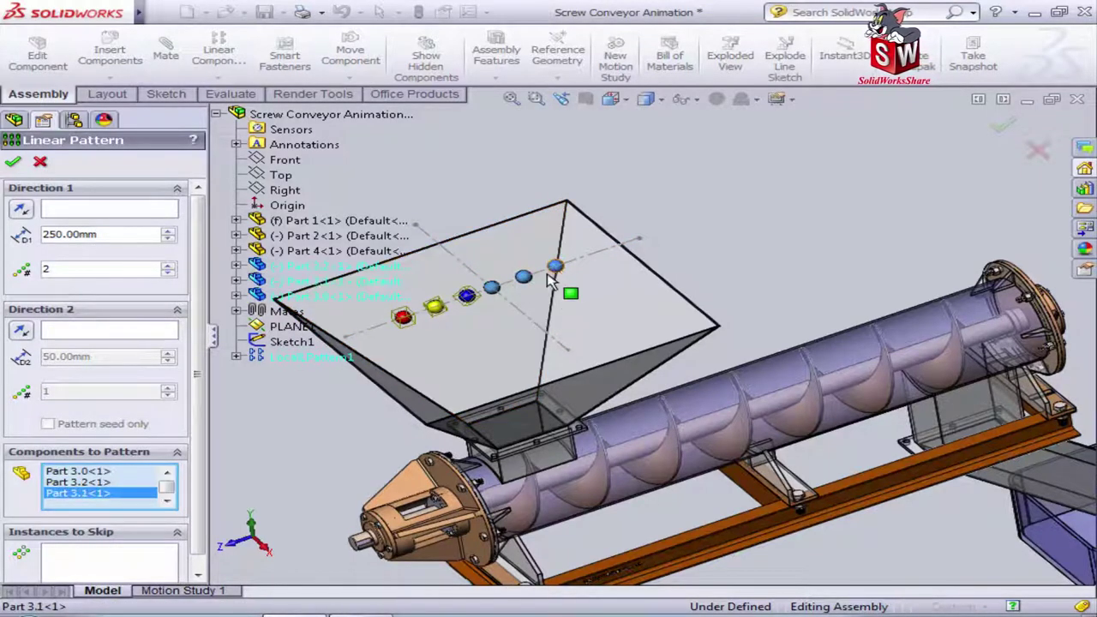
- Pattern them along the other sketch line with 150 mm spacing, creating LocalLPattern2
left_click(147, 211)
left_click(526, 322)
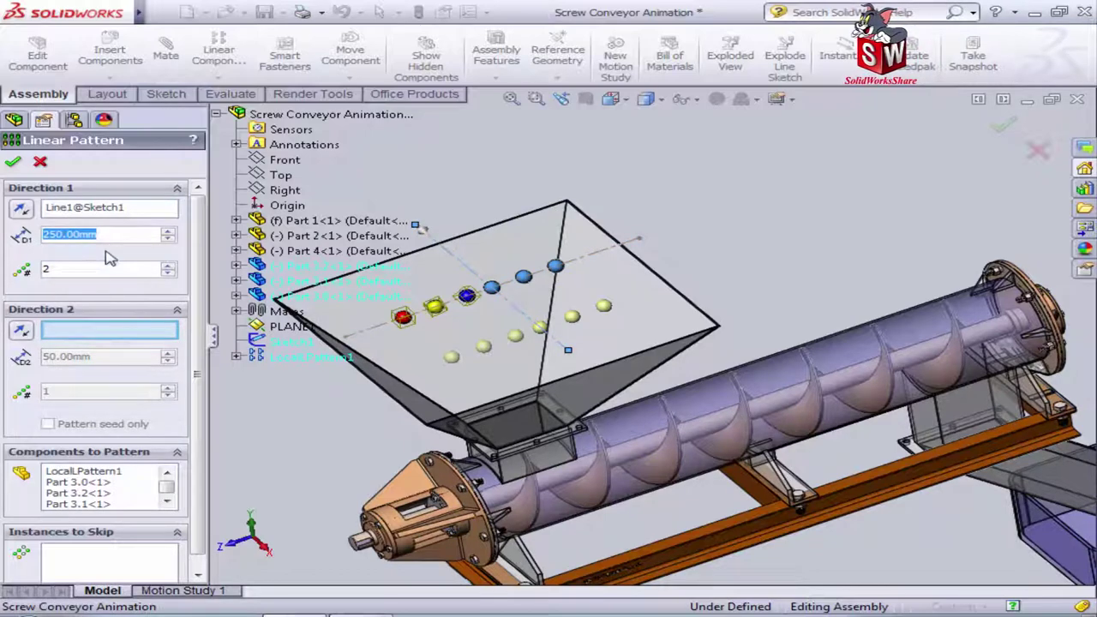
type("100")
key("Return")
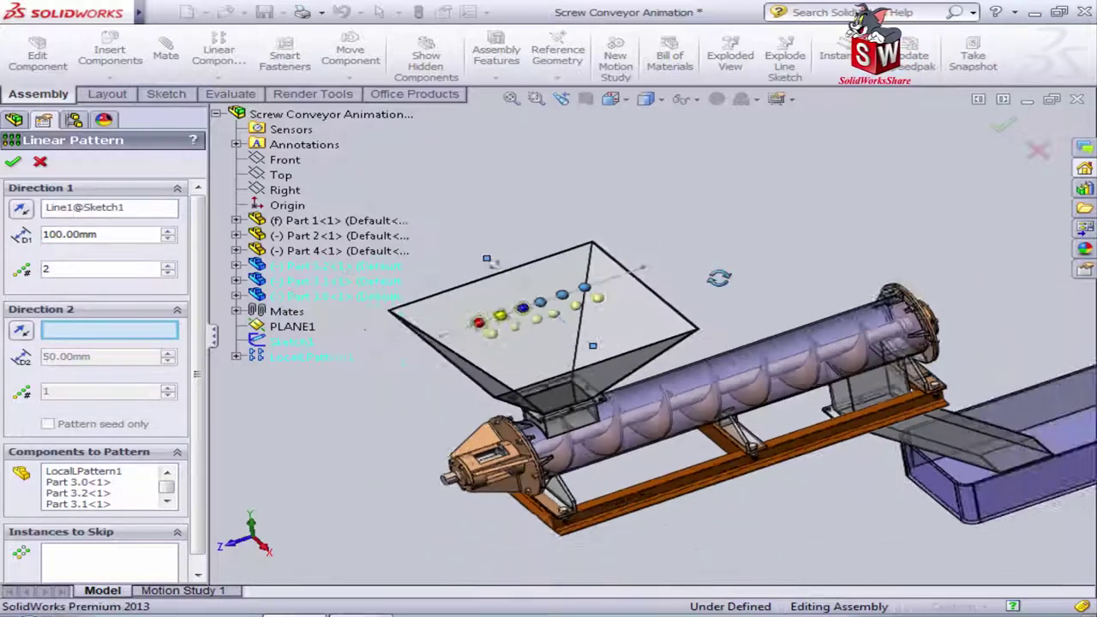
scroll(647, 306, "down", 5)
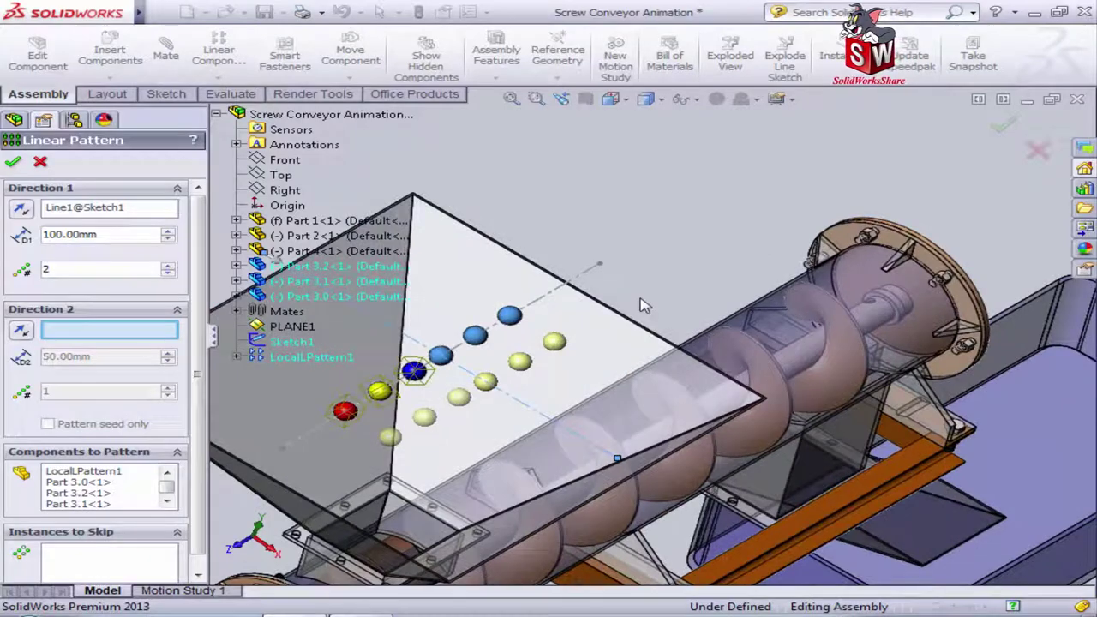
middle_click_drag(645, 306, 634, 268)
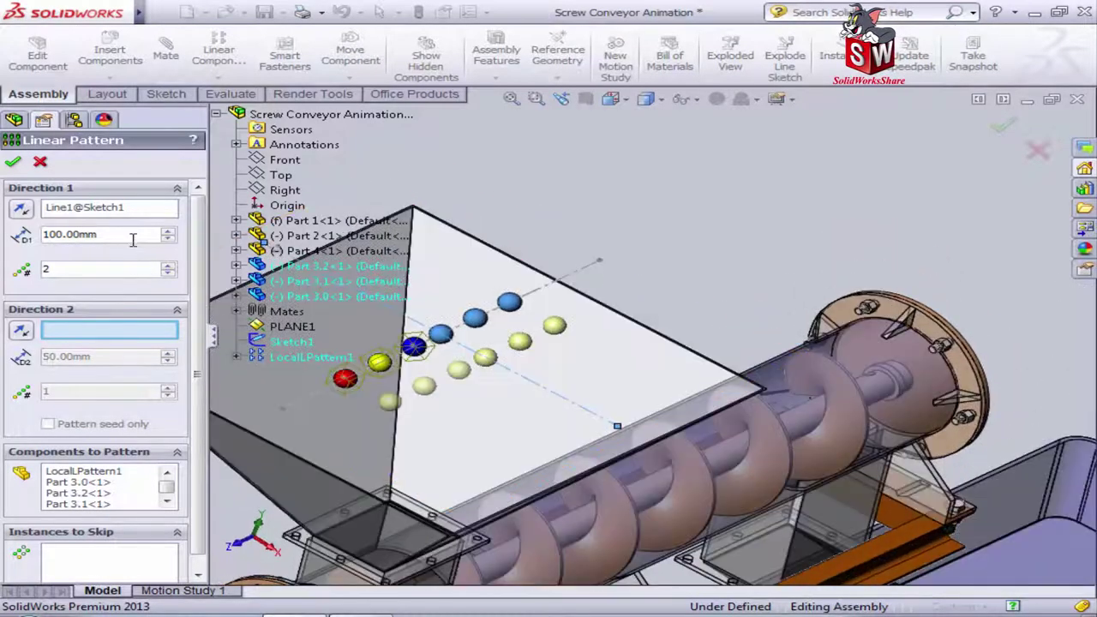
type("150")
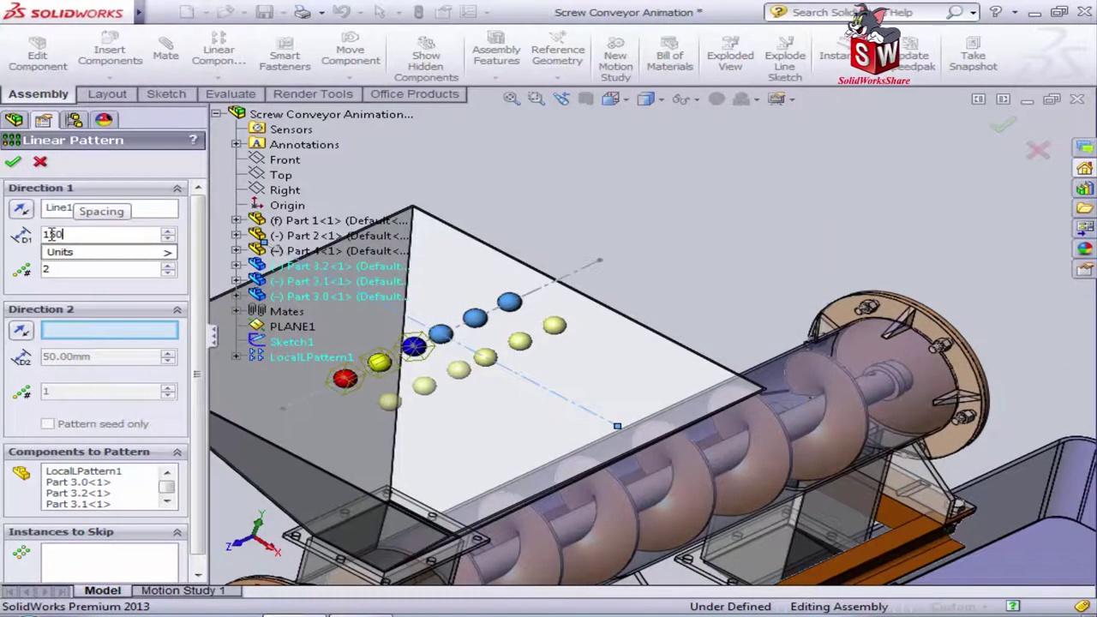
key("Return")
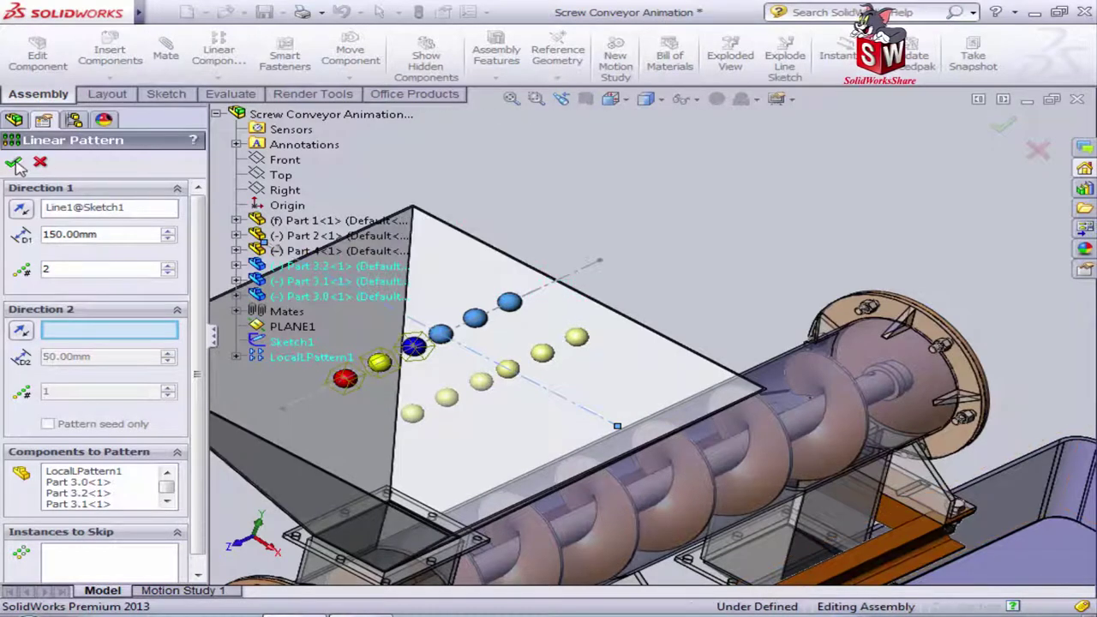
left_click(15, 163)
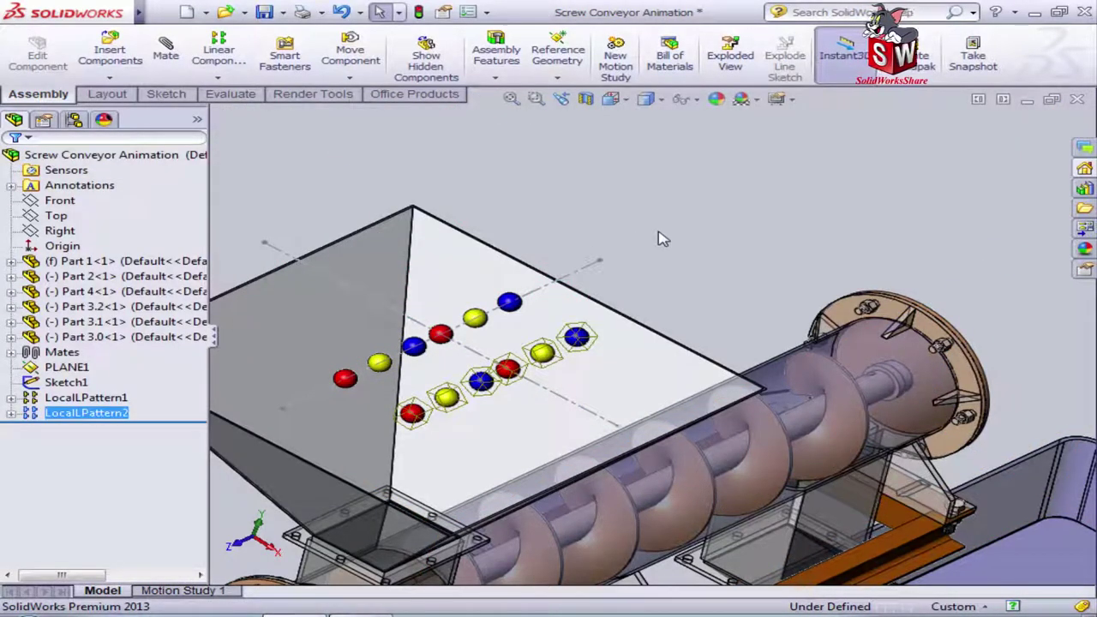
- Undo LocalLPattern2 and start a new linear component pattern
key("ctrl+z")
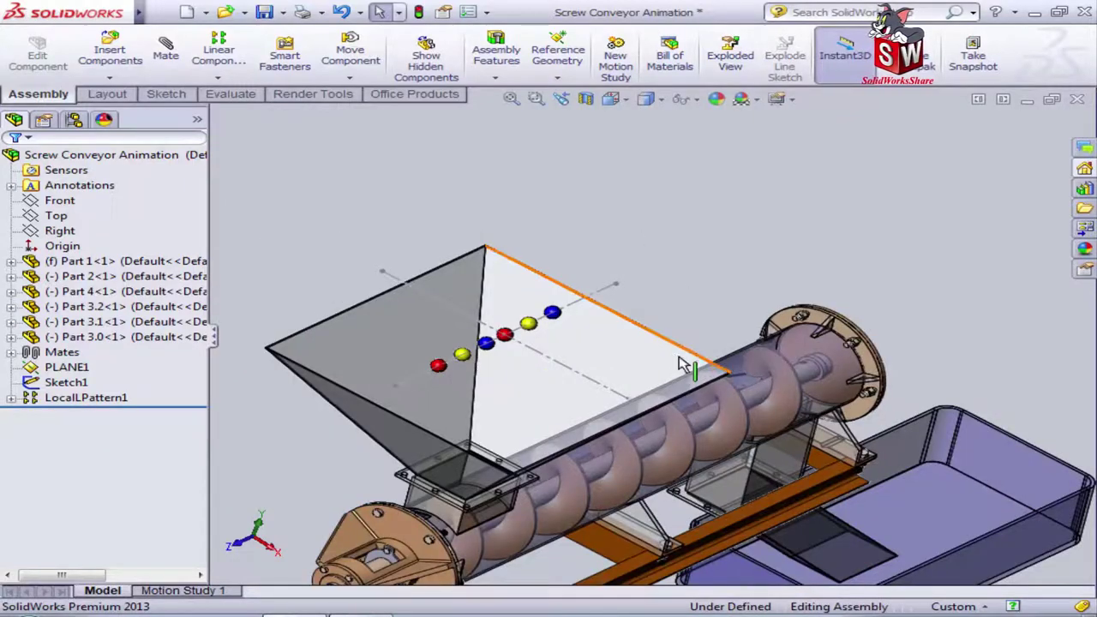
mouse_move(683, 364)
middle_mouse_down()
mouse_move(648, 319)
mouse_move(619, 314)
mouse_move(574, 338)
middle_mouse_up()
scroll(557, 325, "down", 3)
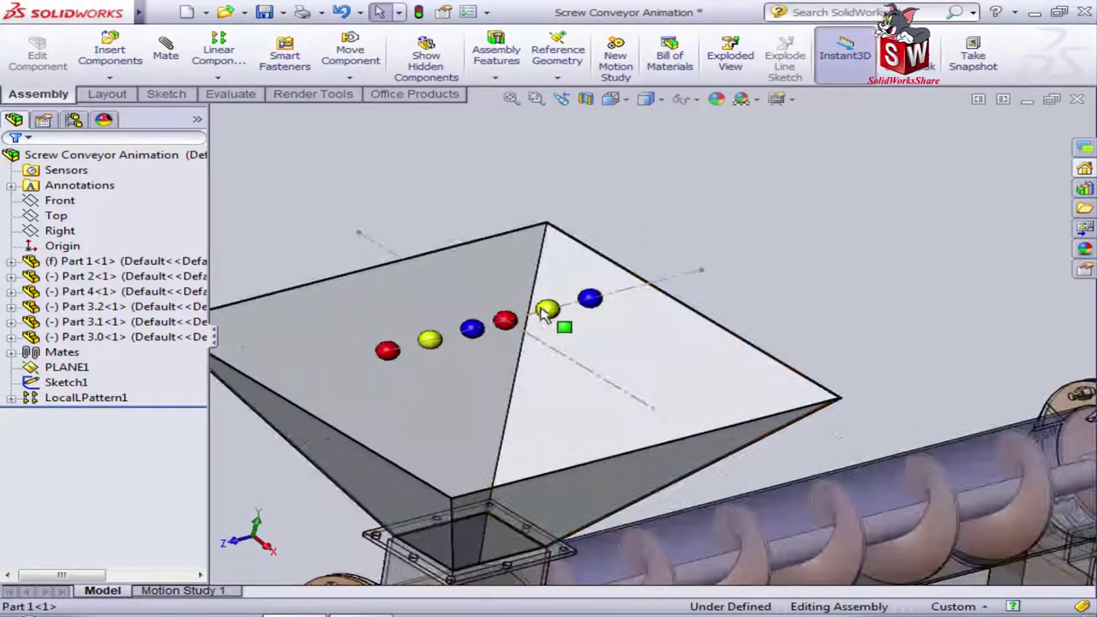
left_click(219, 75)
left_click(257, 91)
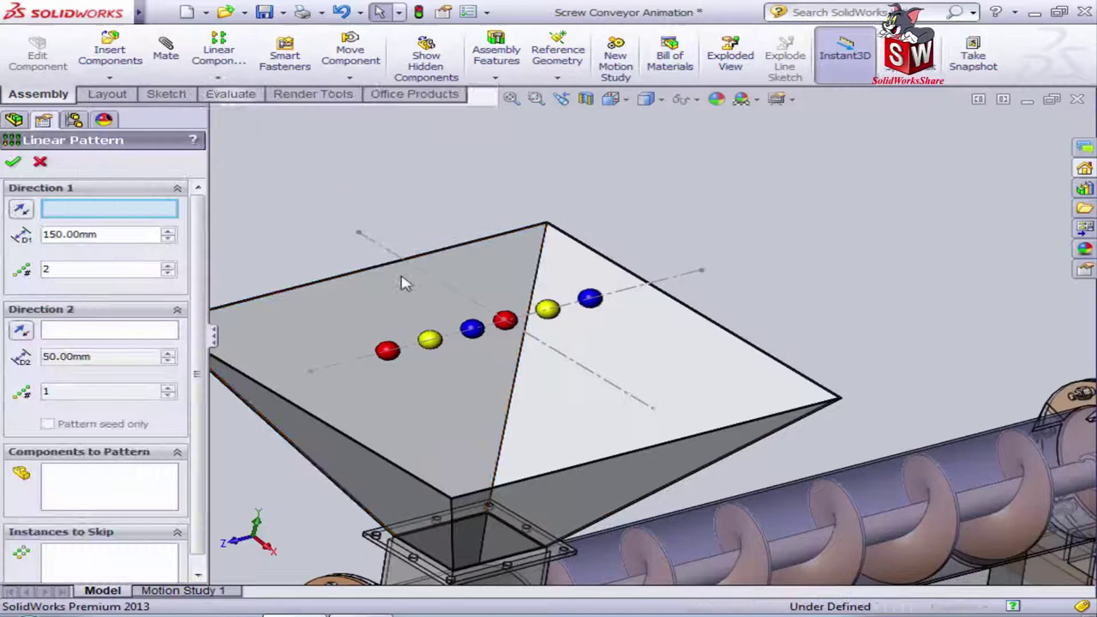
left_click(392, 354)
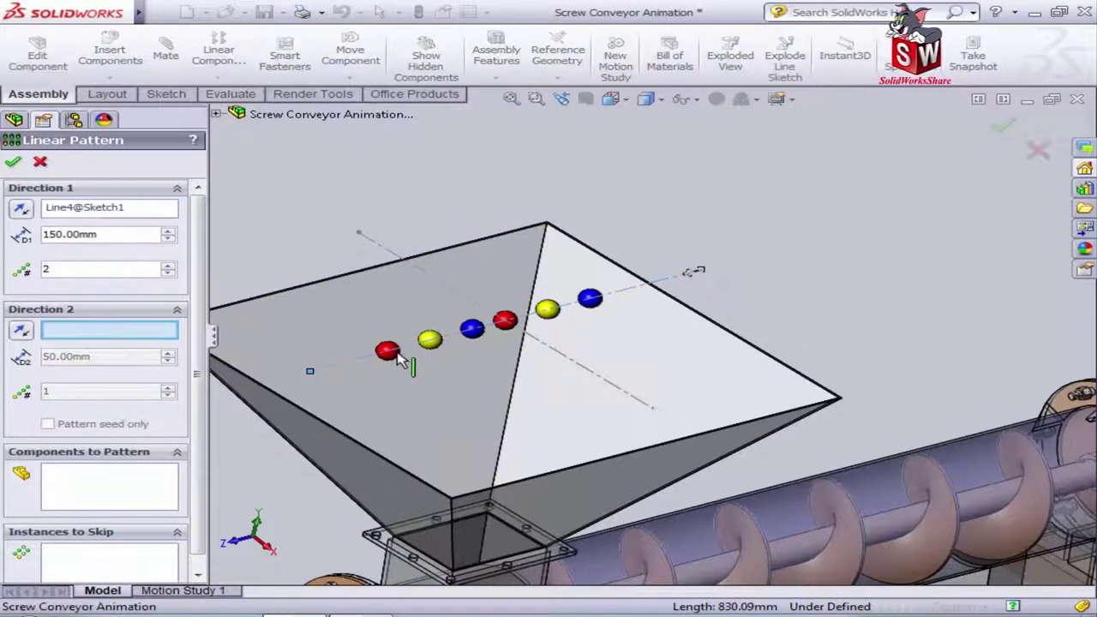
left_click(399, 358)
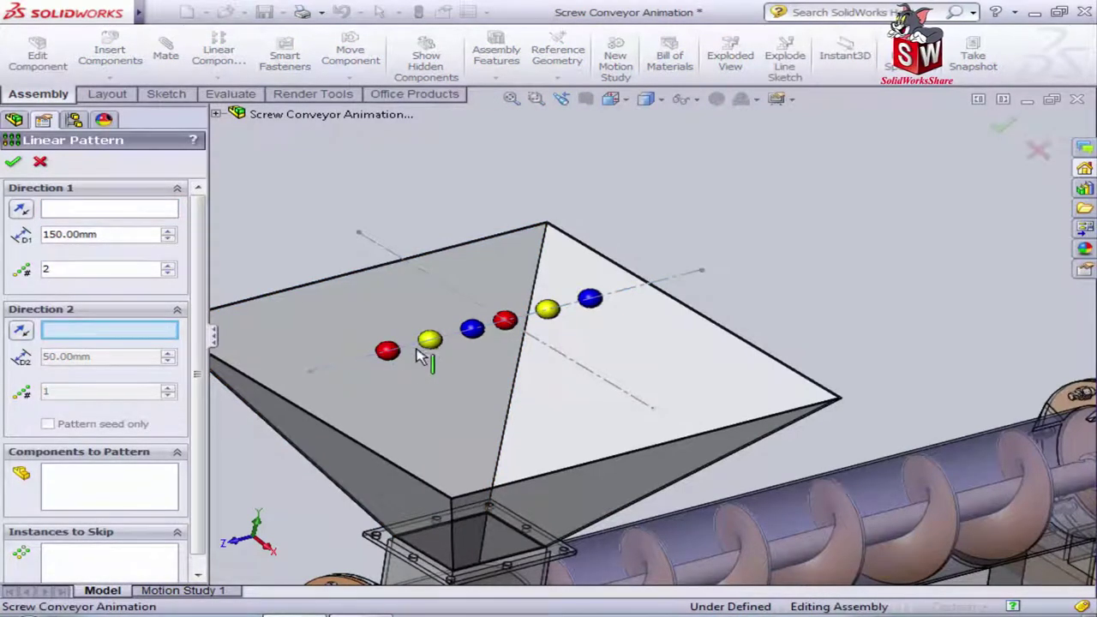
- Select LocalLPattern1 and the red, yellow and blue balls as pattern seeds
left_click(217, 114)
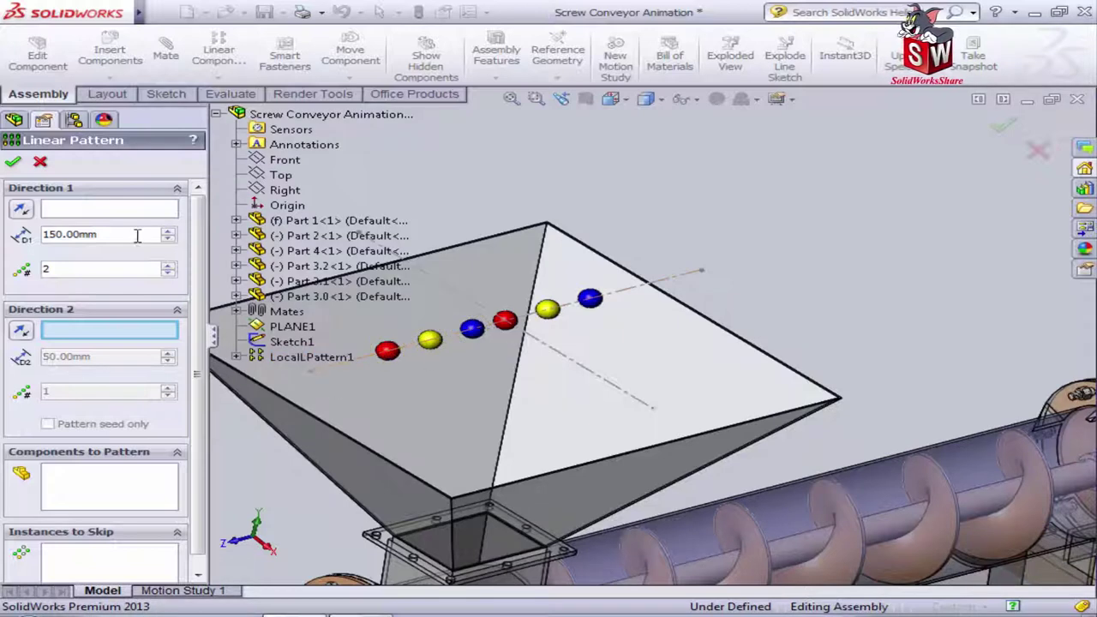
left_click(112, 486)
left_click(311, 357)
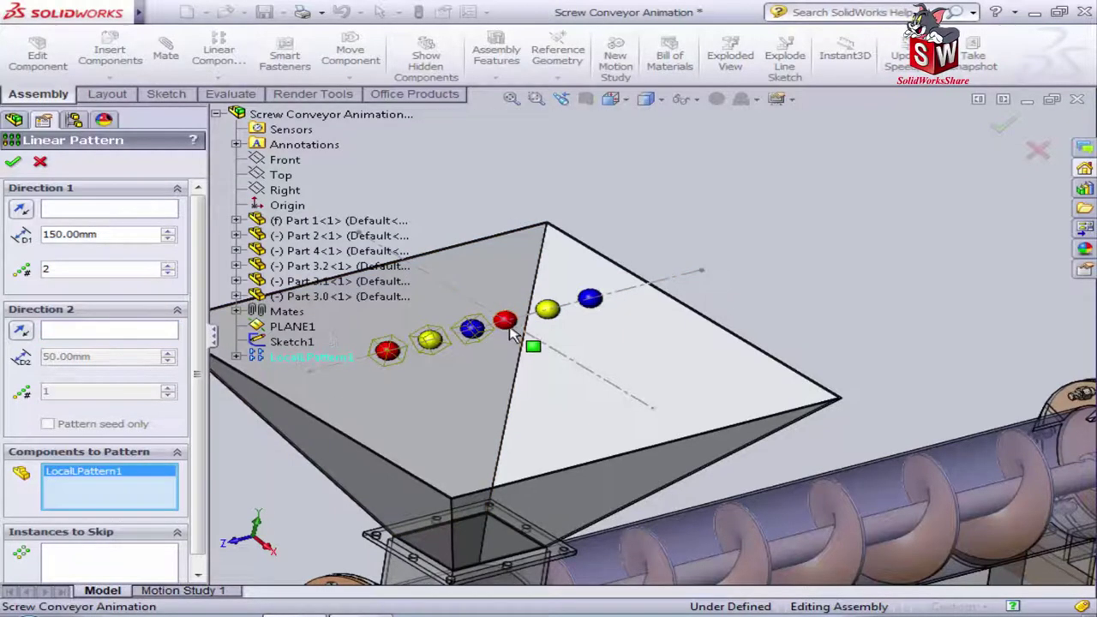
left_click(507, 323)
left_click(546, 311)
left_click(589, 298)
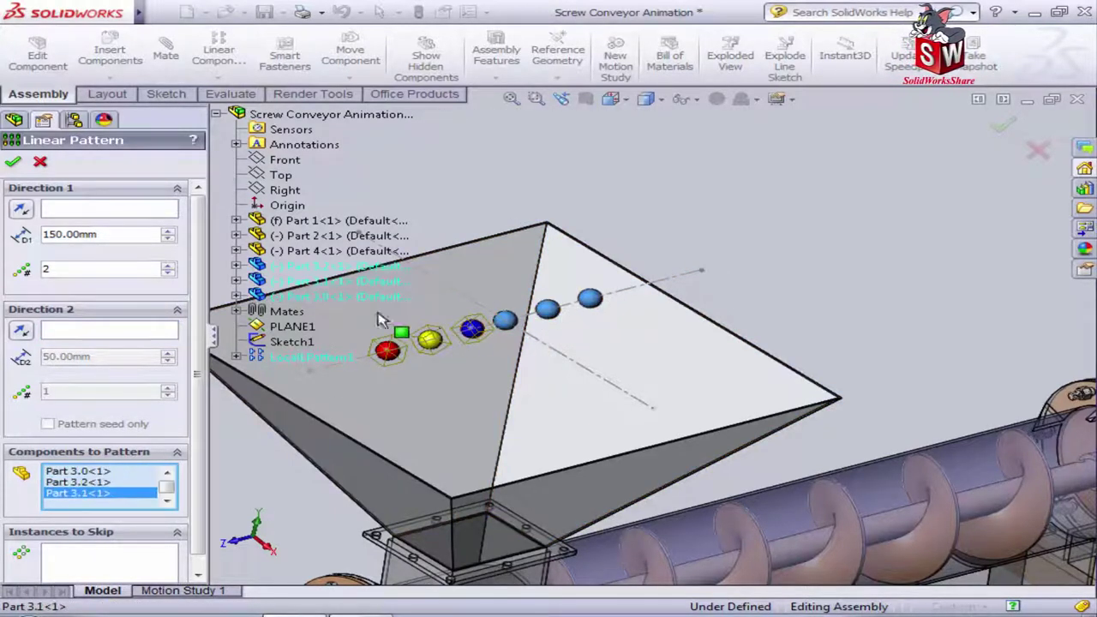
- Pattern them along Line1@Sketch1, 3 instances 100 mm apart, creating LocalLPattern3
left_click(550, 351)
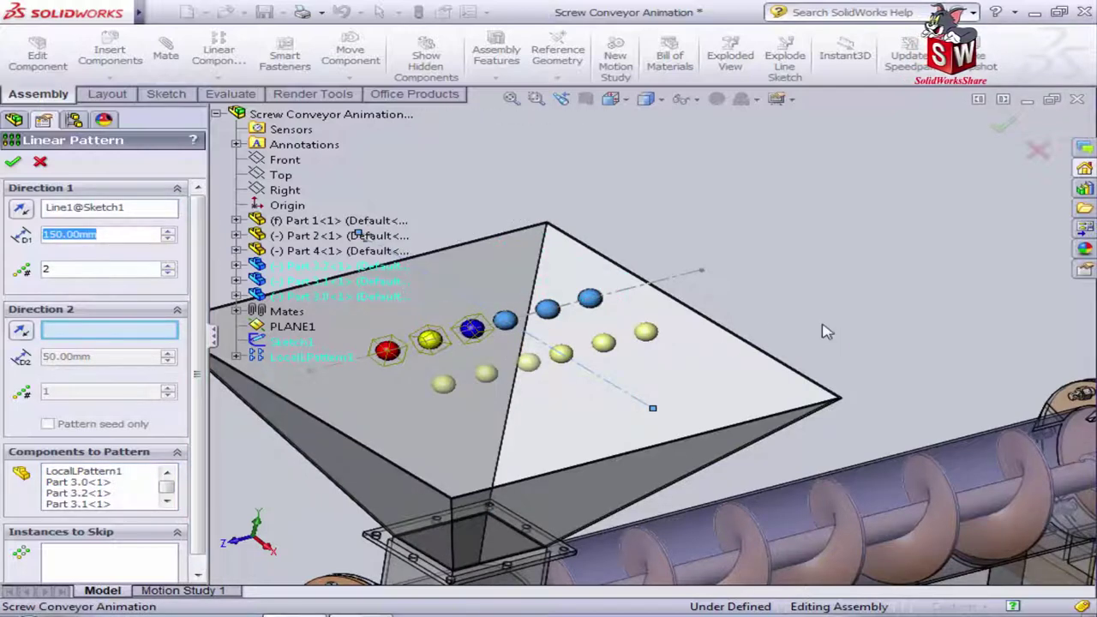
scroll(771, 321, "up", 3)
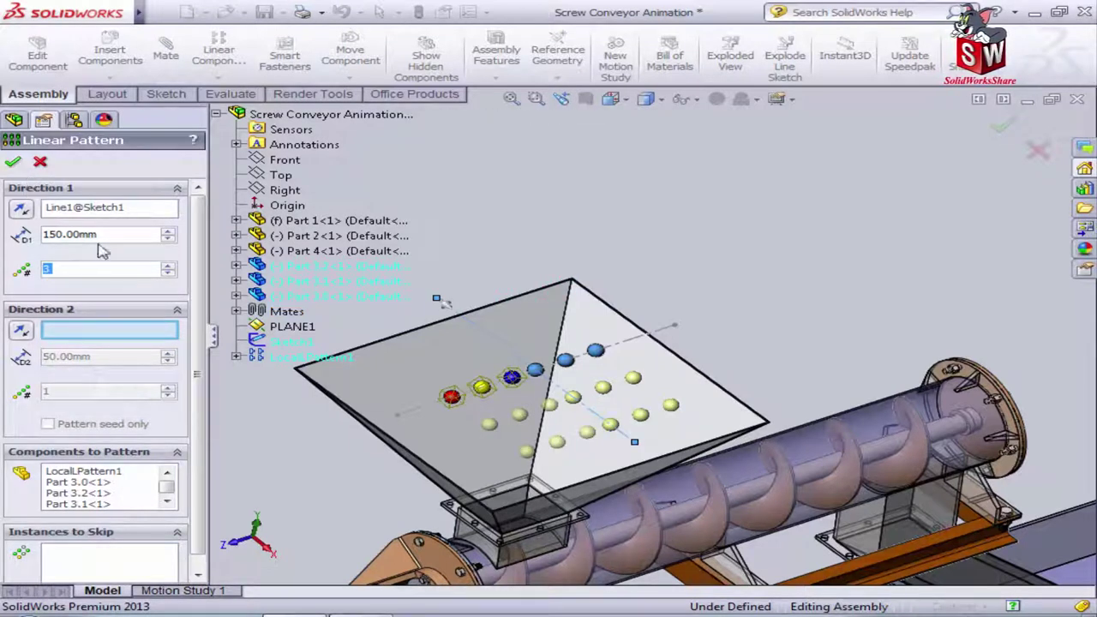
left_click(50, 234)
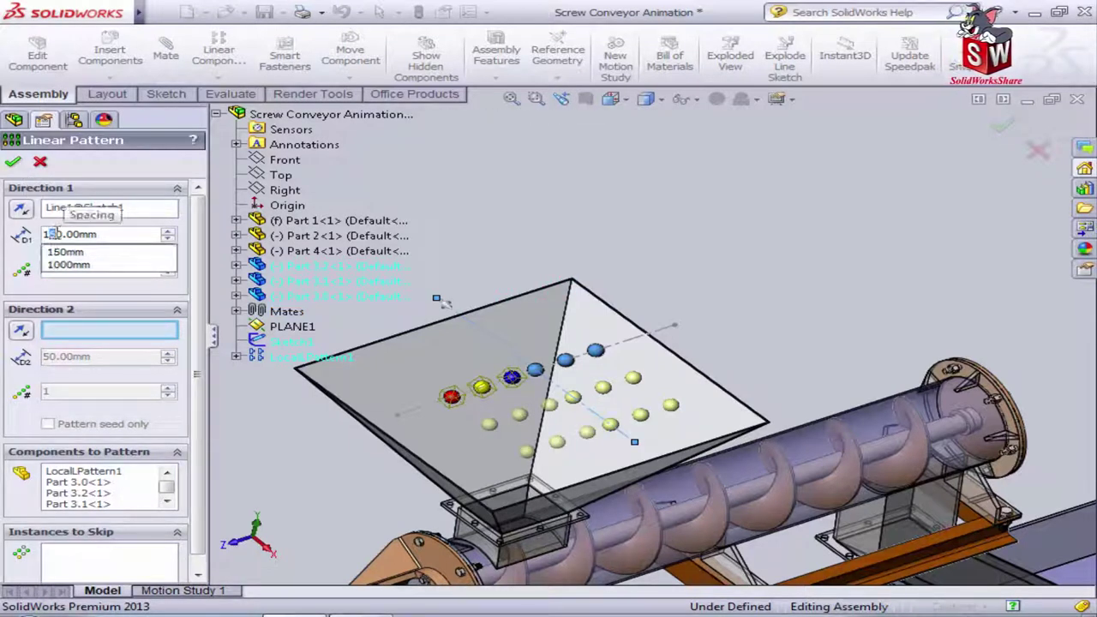
type("0")
key("Return")
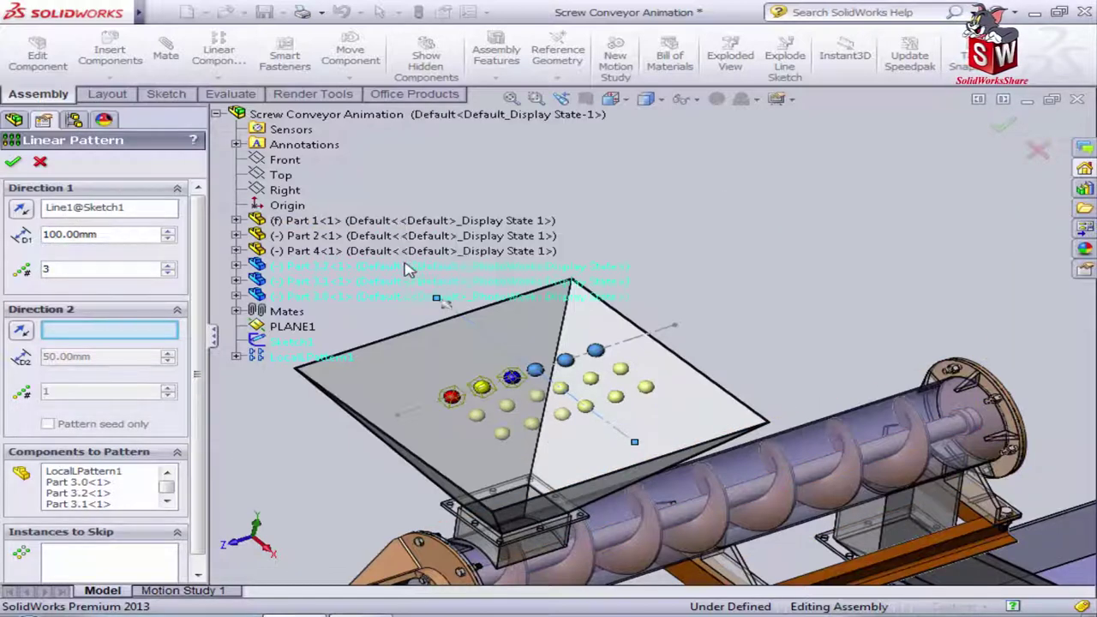
left_click(13, 162)
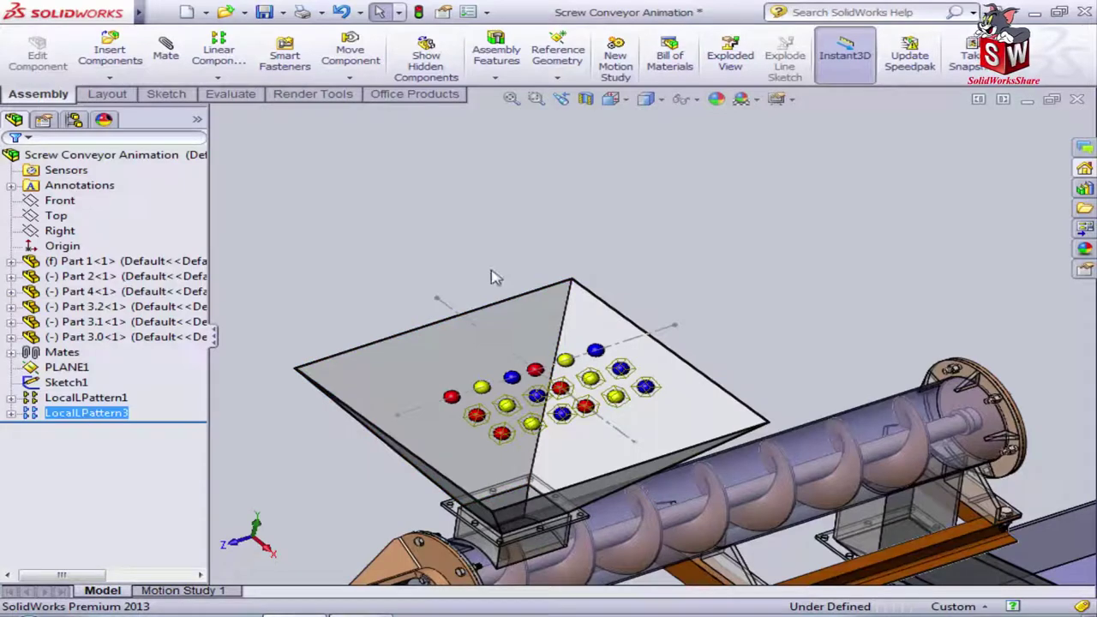
- Start another linear component pattern seeded with LocalLPattern1 and the three balls
left_click(440, 305)
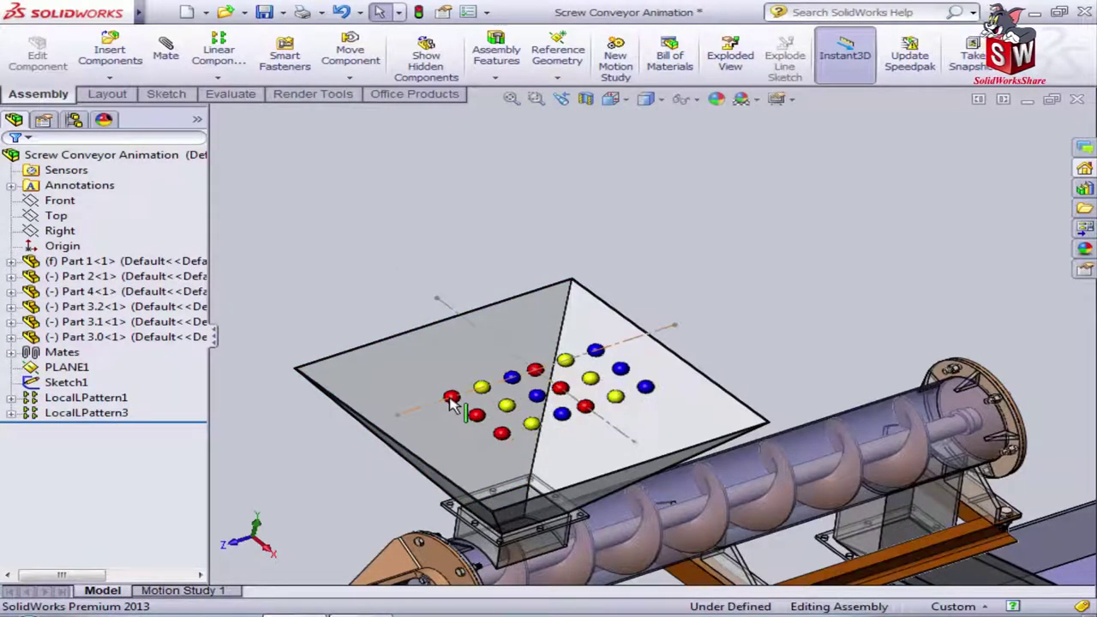
key("Return")
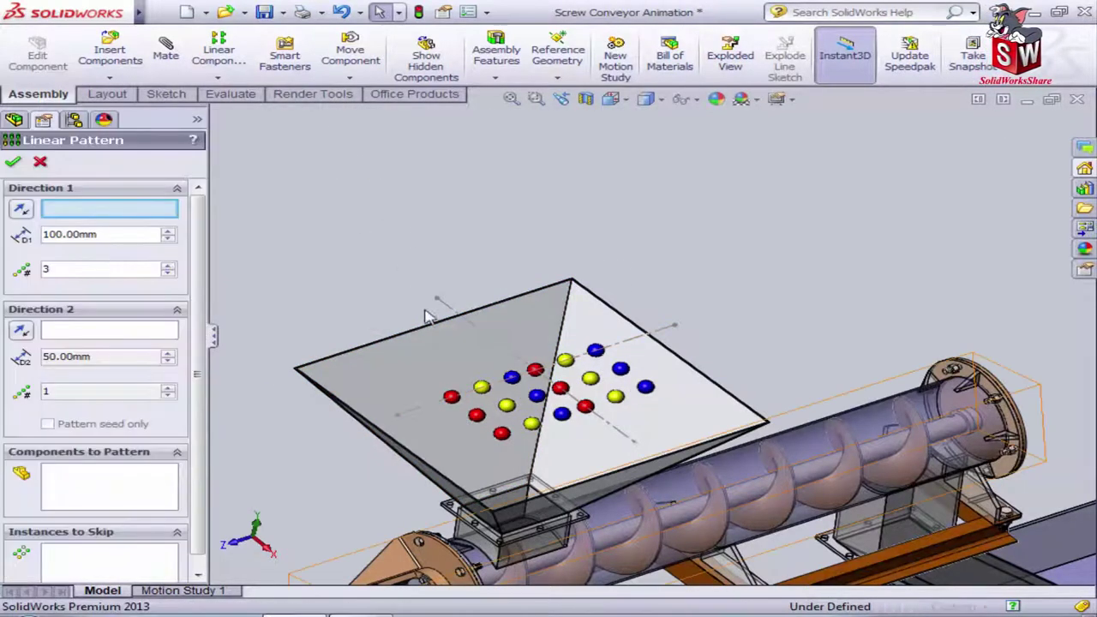
left_click(359, 412)
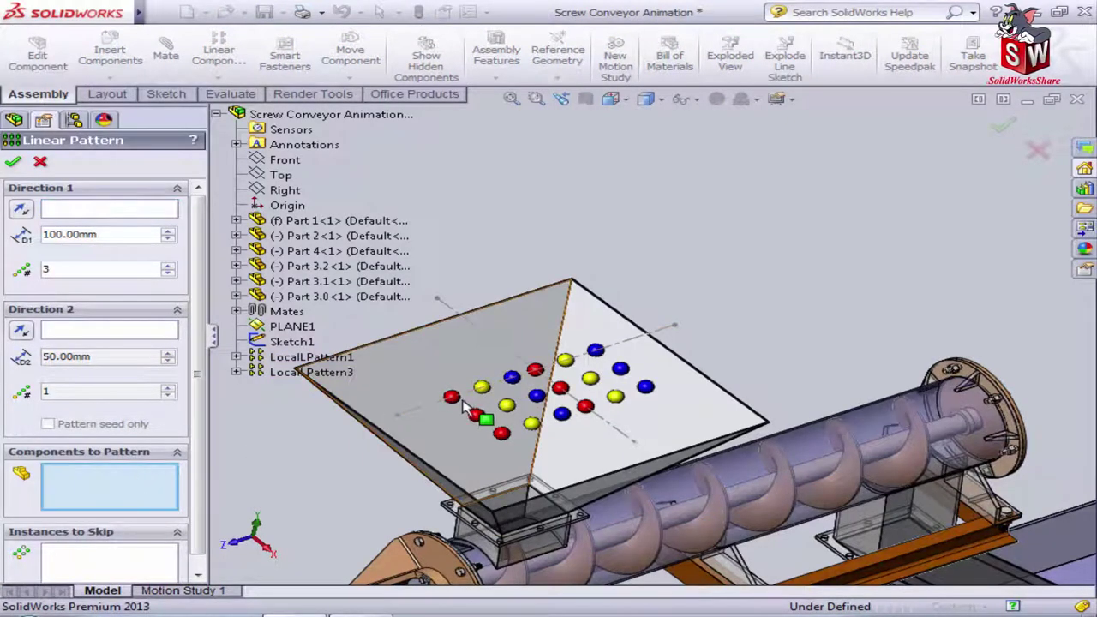
left_click(283, 358)
scroll(530, 382, "down", 2)
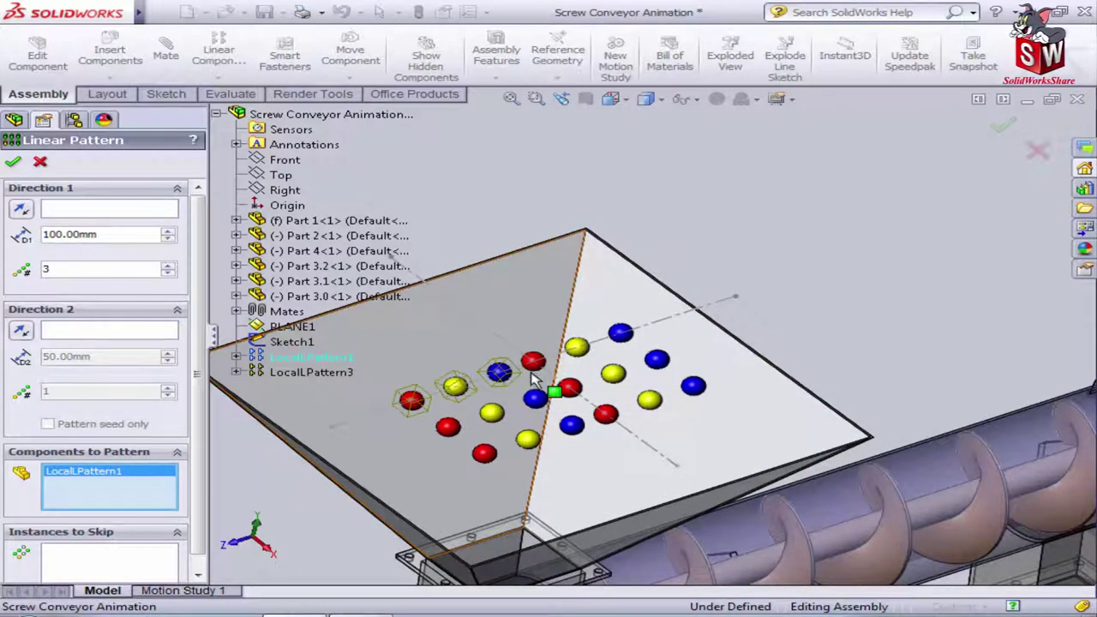
left_click(532, 362)
left_click(575, 346)
left_click(620, 334)
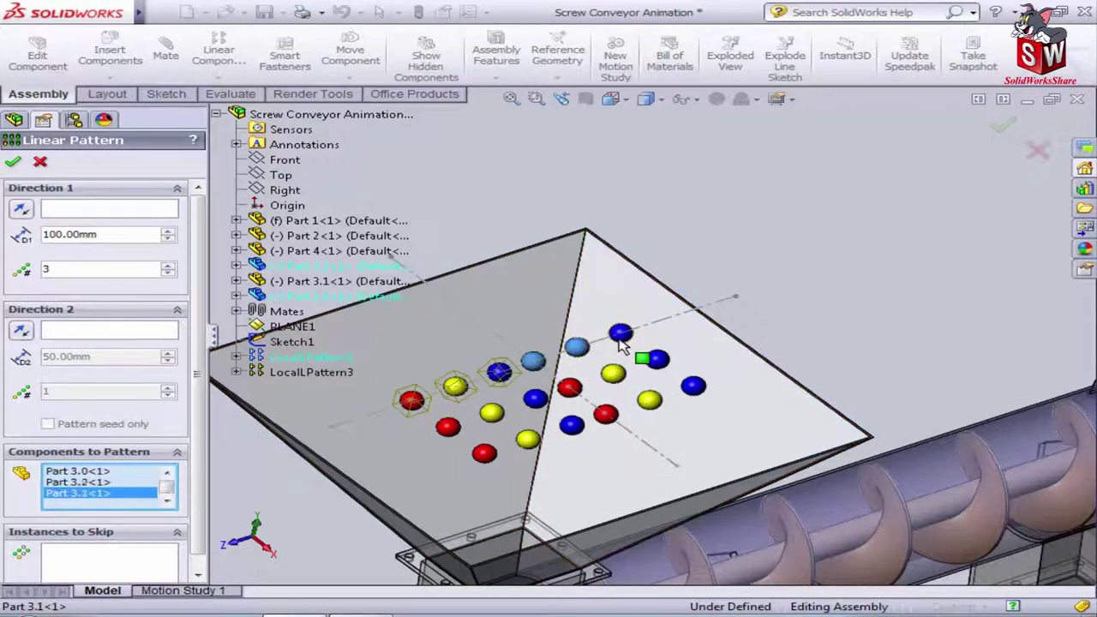
- Pattern them along Line1@Sketch1 in the reversed direction, creating LocalLPattern4
scroll(591, 379, "up", 3)
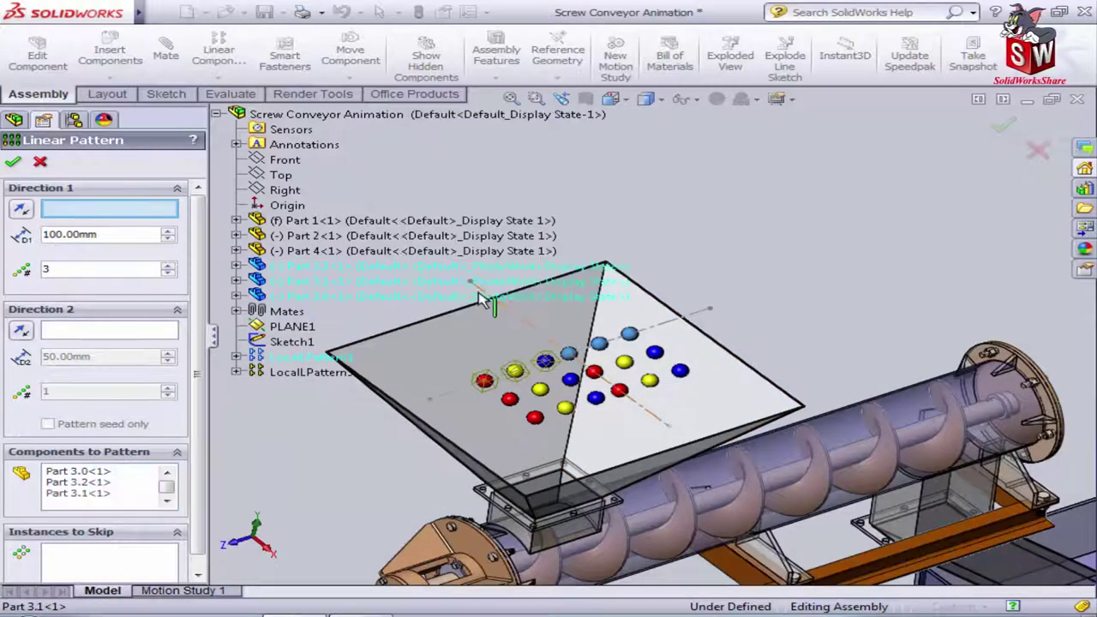
left_click(488, 299)
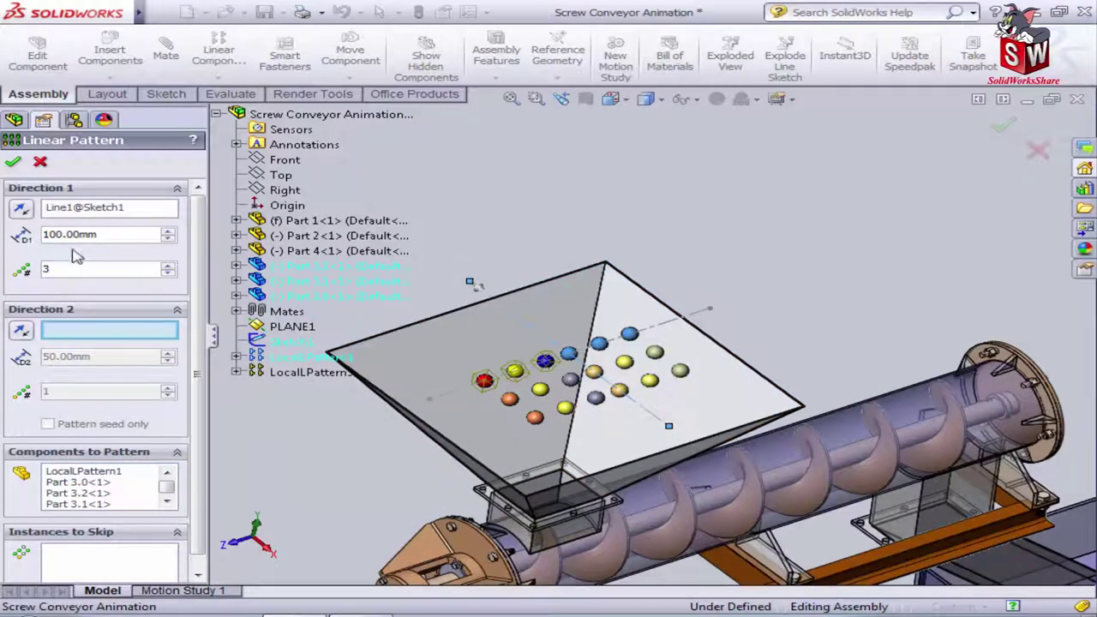
left_click(21, 213)
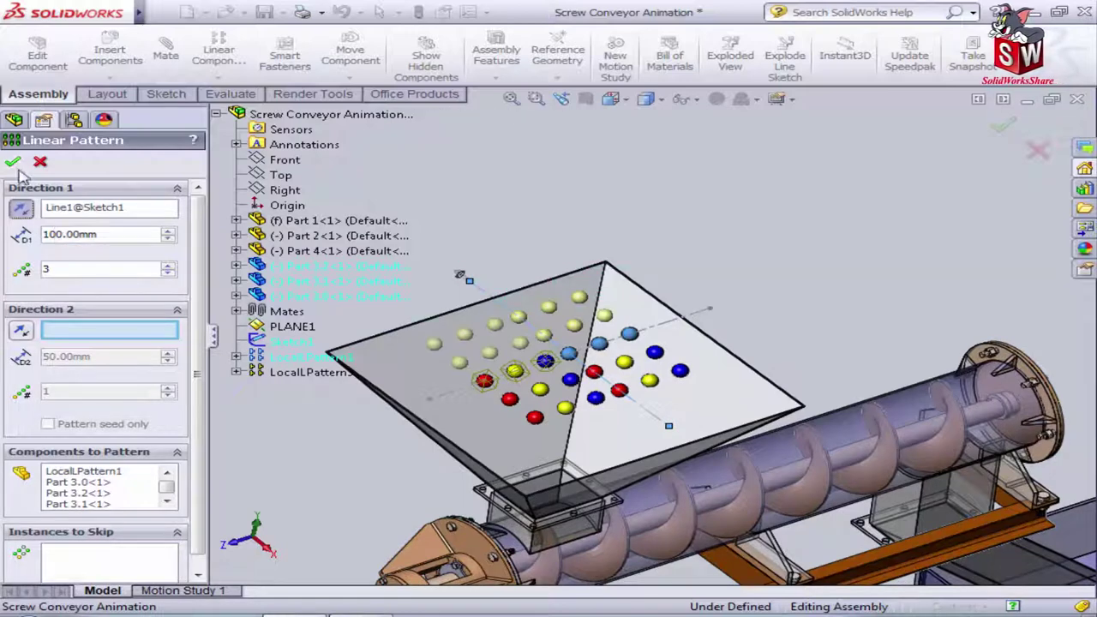
left_click(13, 162)
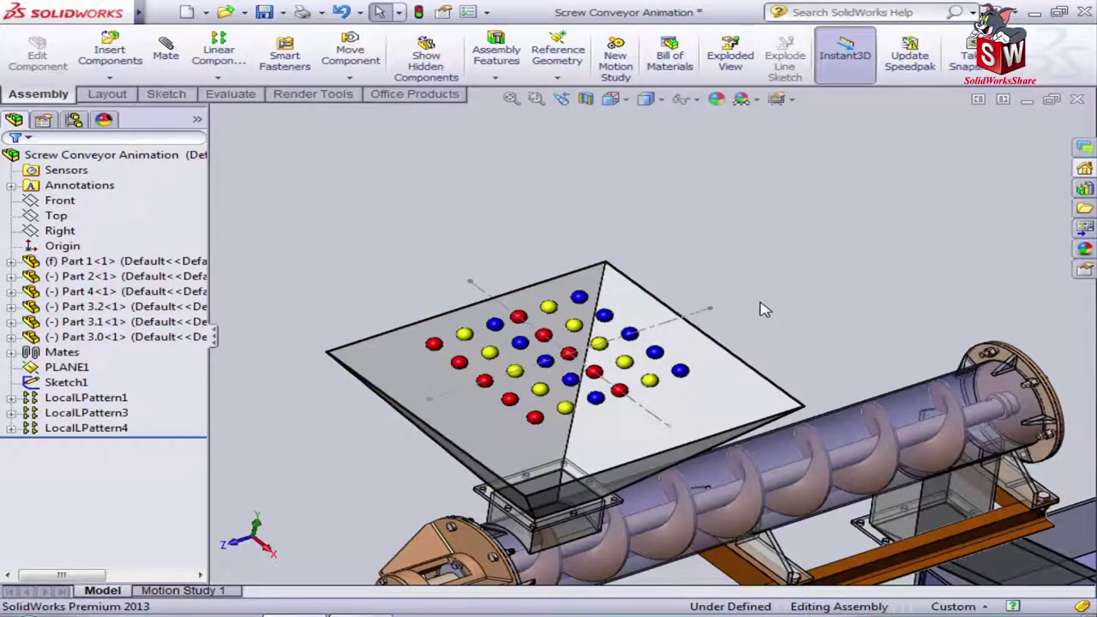
- Start a linear pattern seeded with LocalLPattern1–3 and the three original balls
key("ctrl+4")
left_click(570, 335)
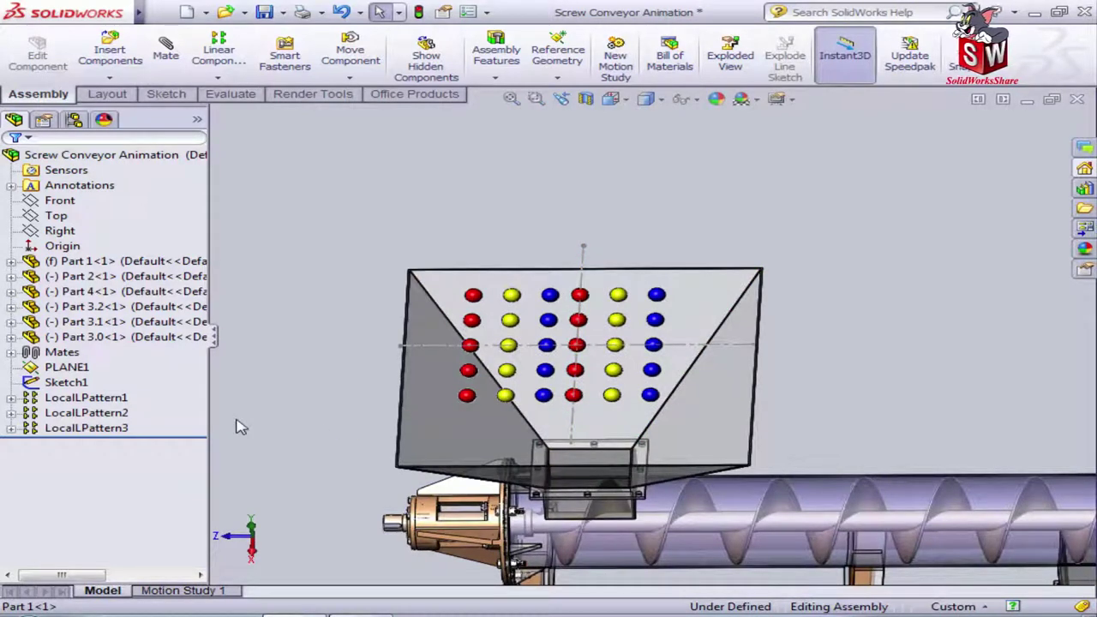
left_click(218, 60)
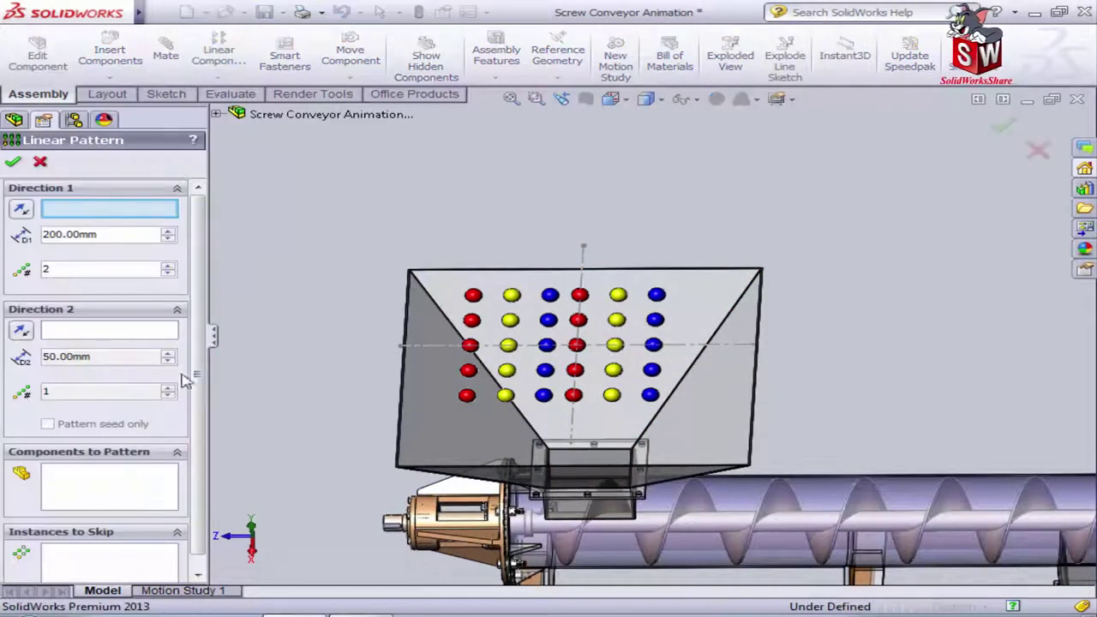
left_click(217, 113)
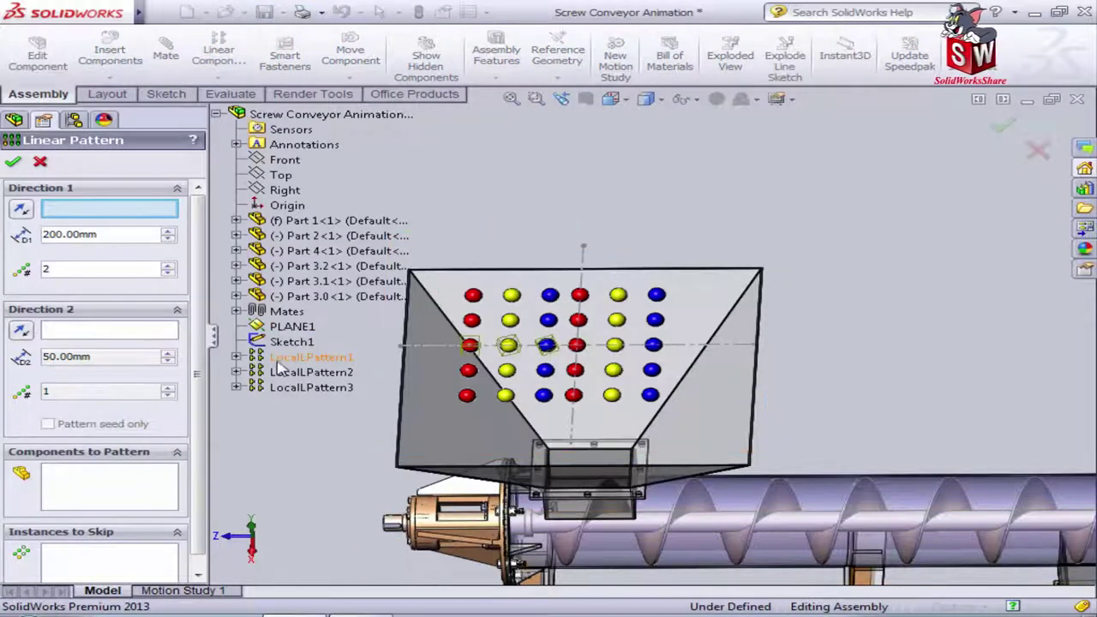
left_click(110, 485)
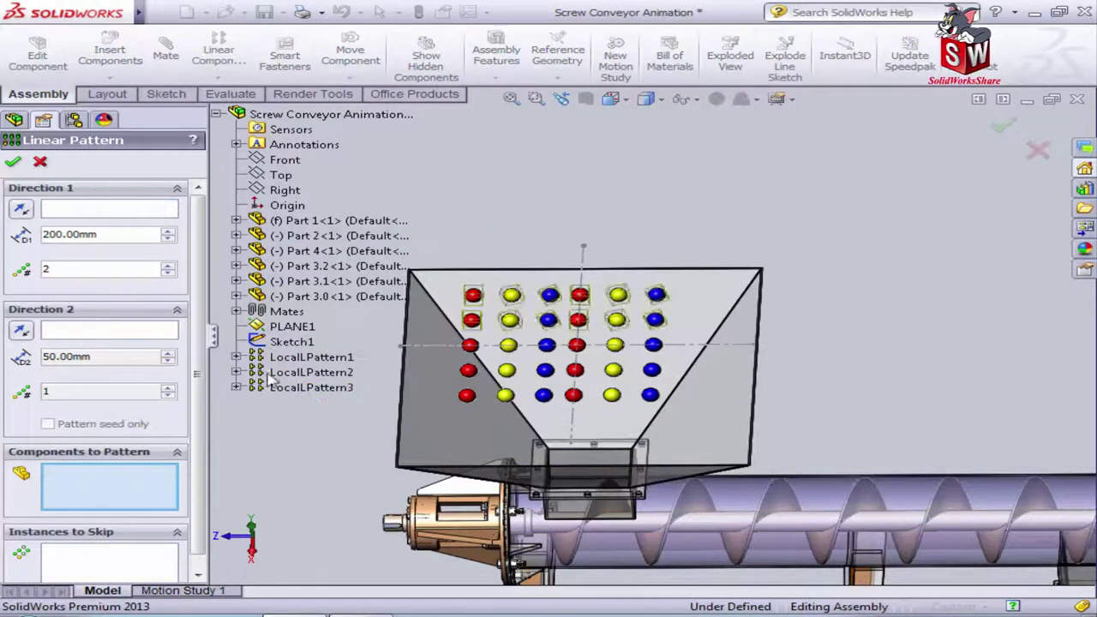
left_click(310, 356)
left_click(310, 372)
left_click(310, 387)
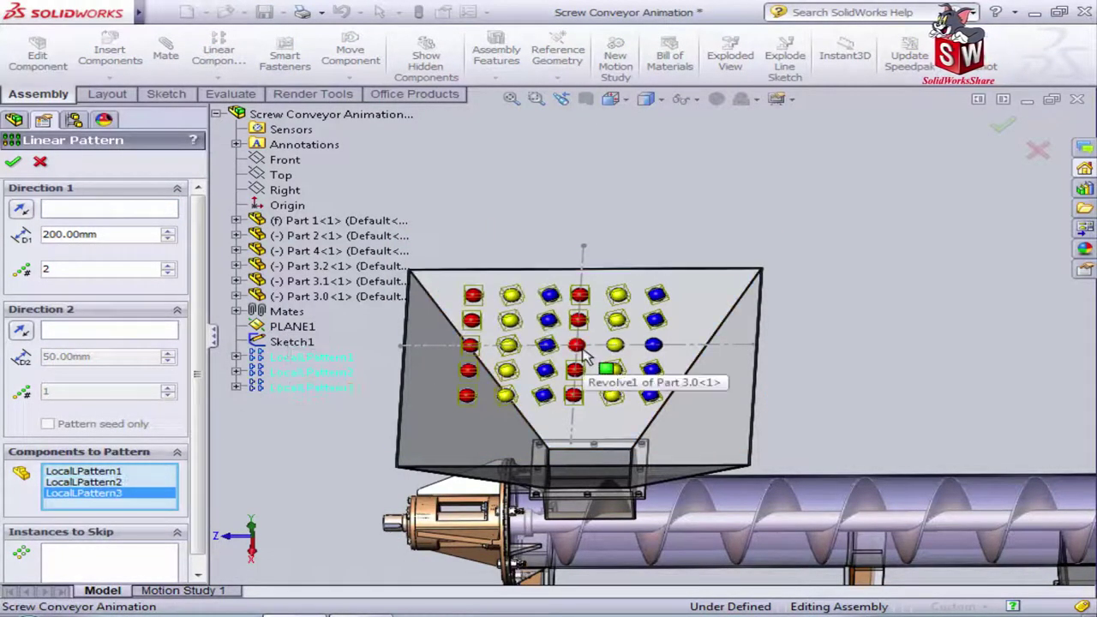
left_click(576, 346)
left_click(614, 345)
left_click(651, 347)
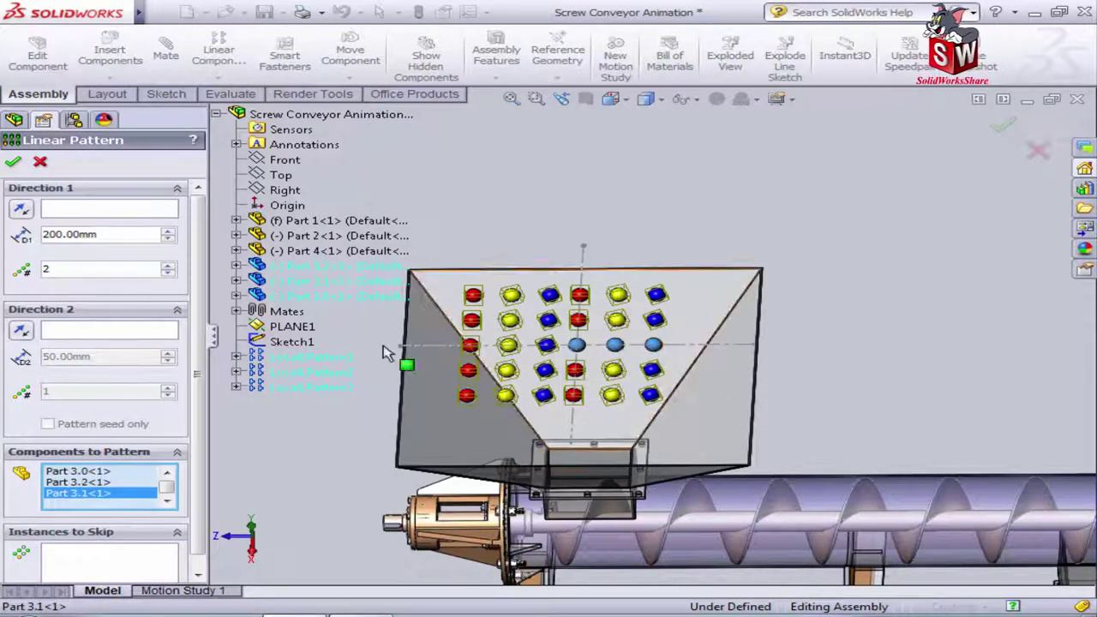
- Pattern them along a Part 1 edge, 4 instances 210 mm apart, creating LocalLPattern5
left_click(91, 209)
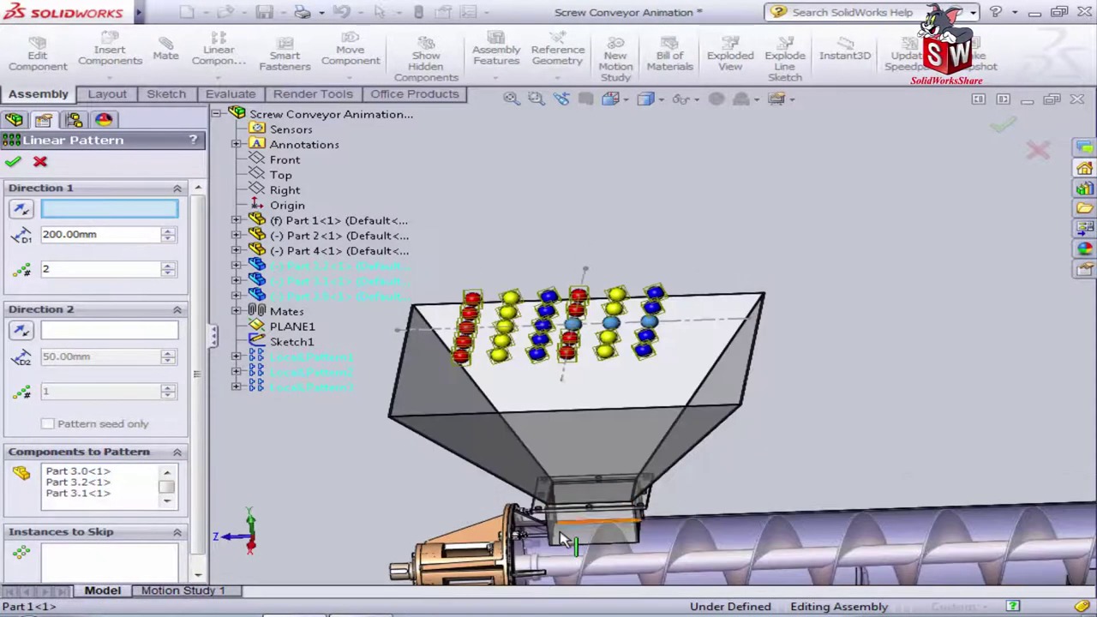
left_click(550, 557)
middle_click_drag(319, 431, 190, 317)
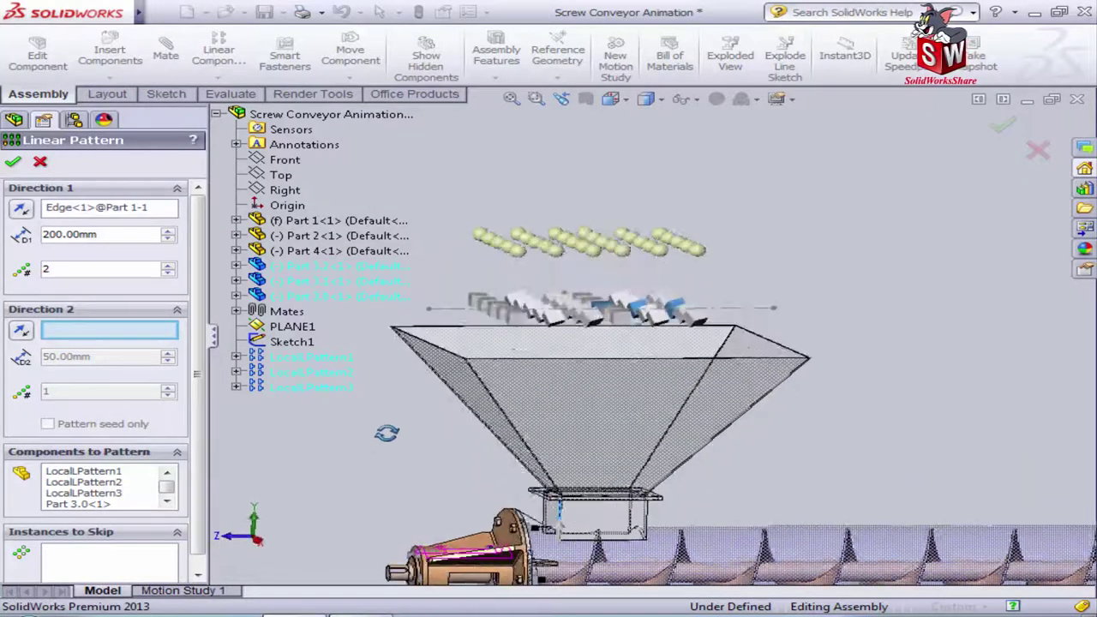
left_click(173, 266)
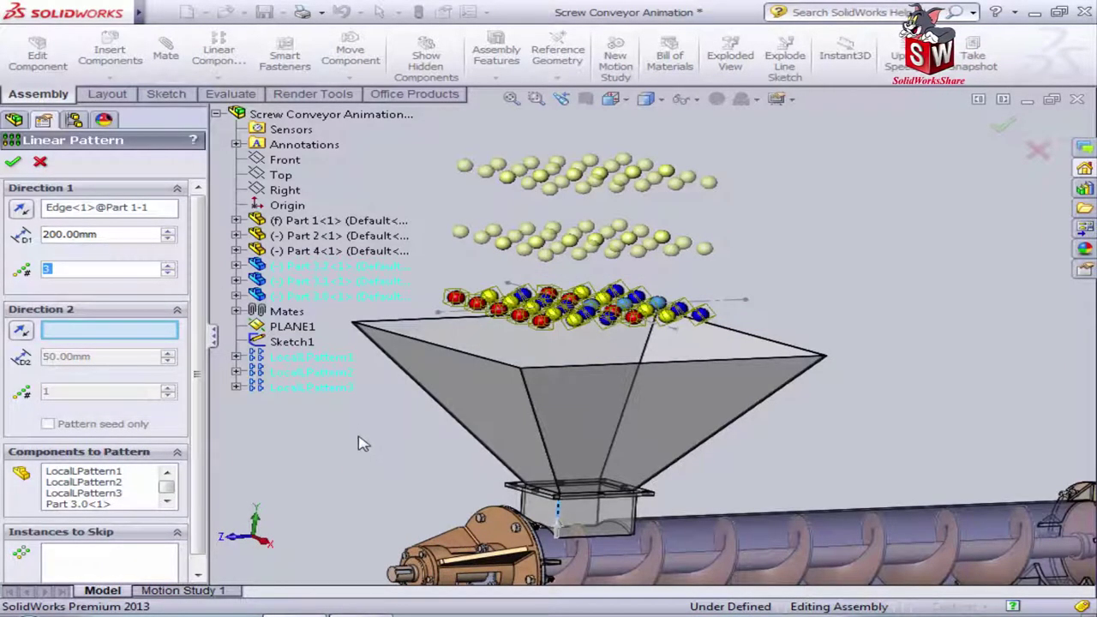
type("4")
mouse_move(377, 445)
middle_mouse_down()
mouse_move(857, 322)
mouse_move(283, 318)
middle_mouse_up()
left_click(168, 232)
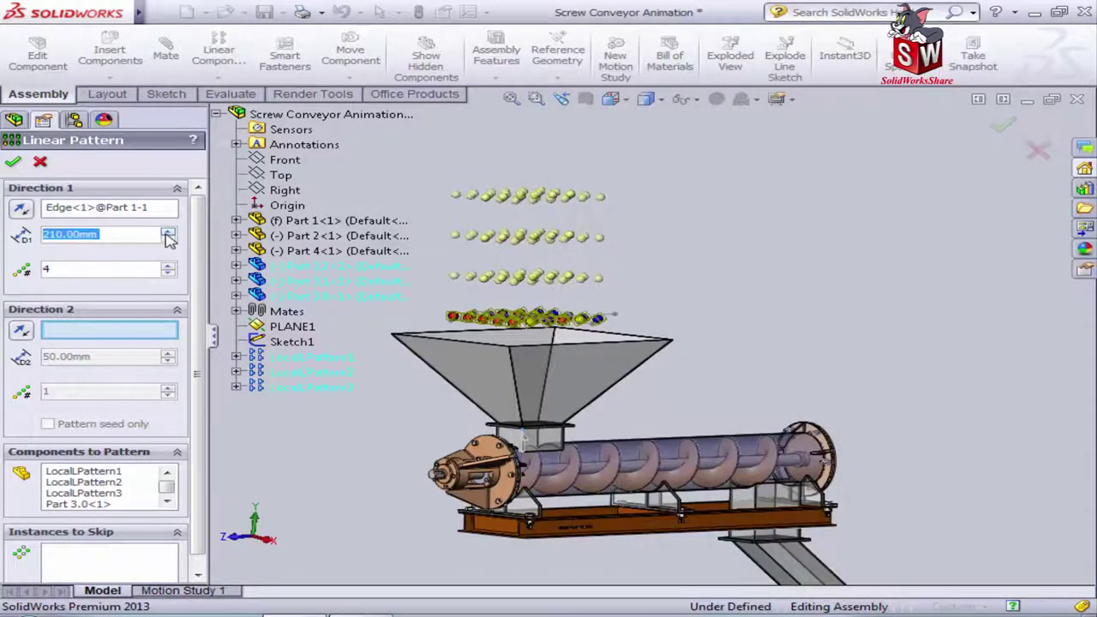
middle_click_drag(625, 351, 734, 346)
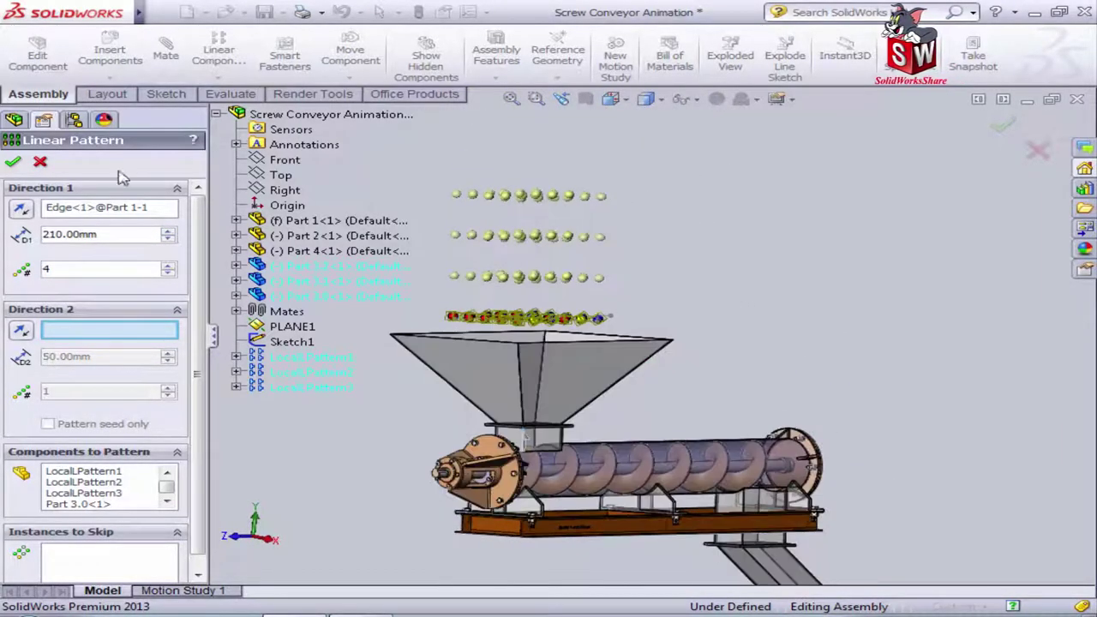
left_click(13, 161)
- Edit LocalLPattern5 to 5 instances so the balls stack in five layers
scroll(651, 317, "up", 3)
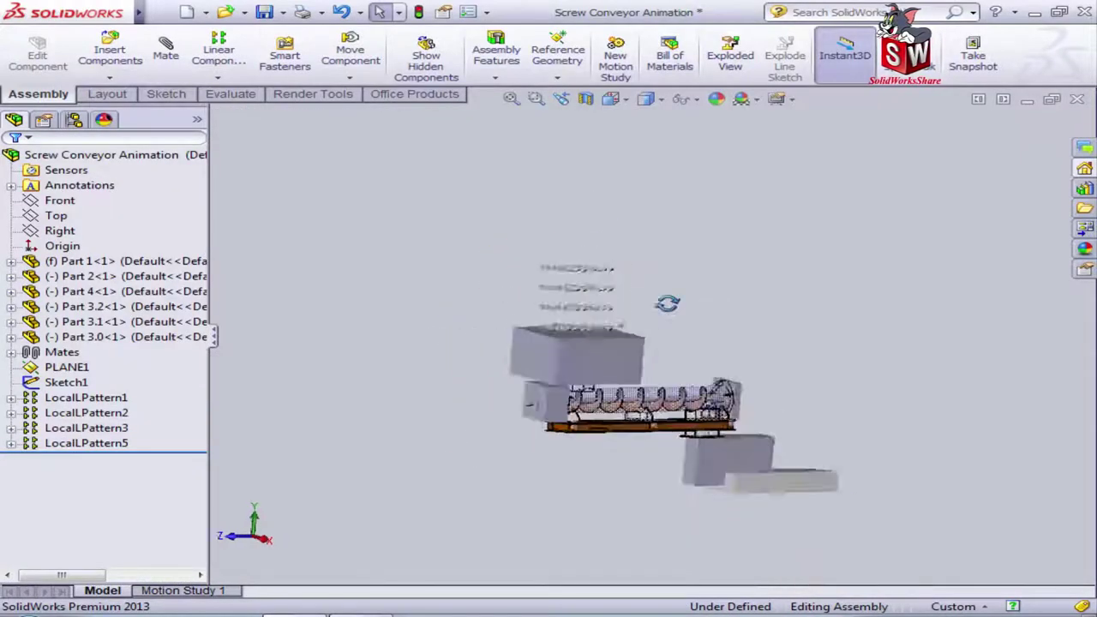
right_click(65, 382)
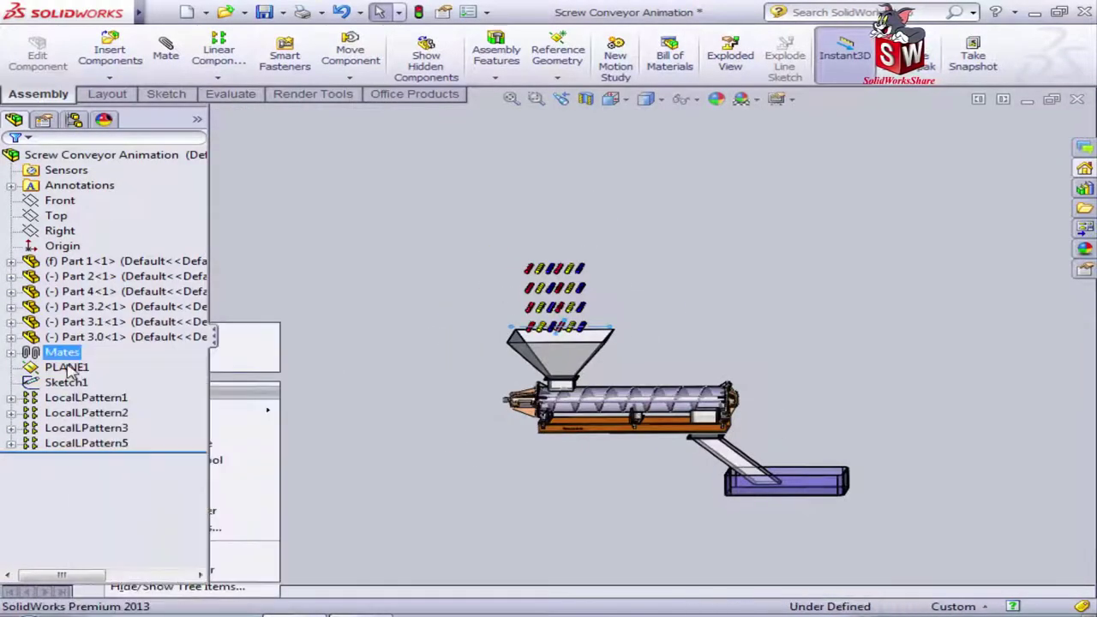
right_click(60, 366)
left_click(371, 366)
middle_click_drag(372, 367, 374, 358)
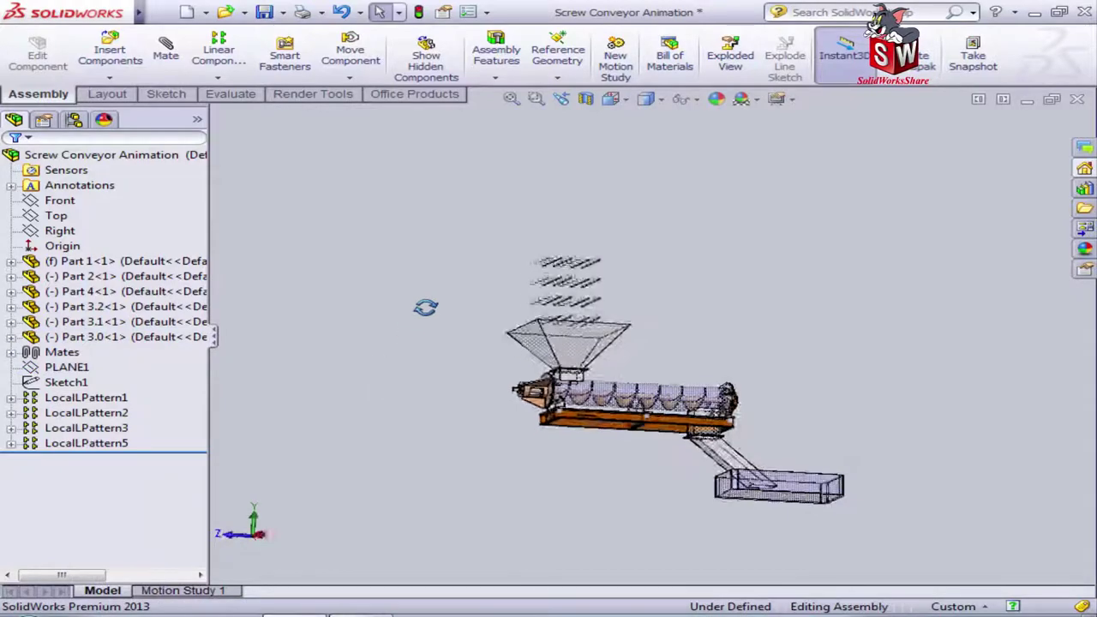
scroll(661, 337, "down", 3)
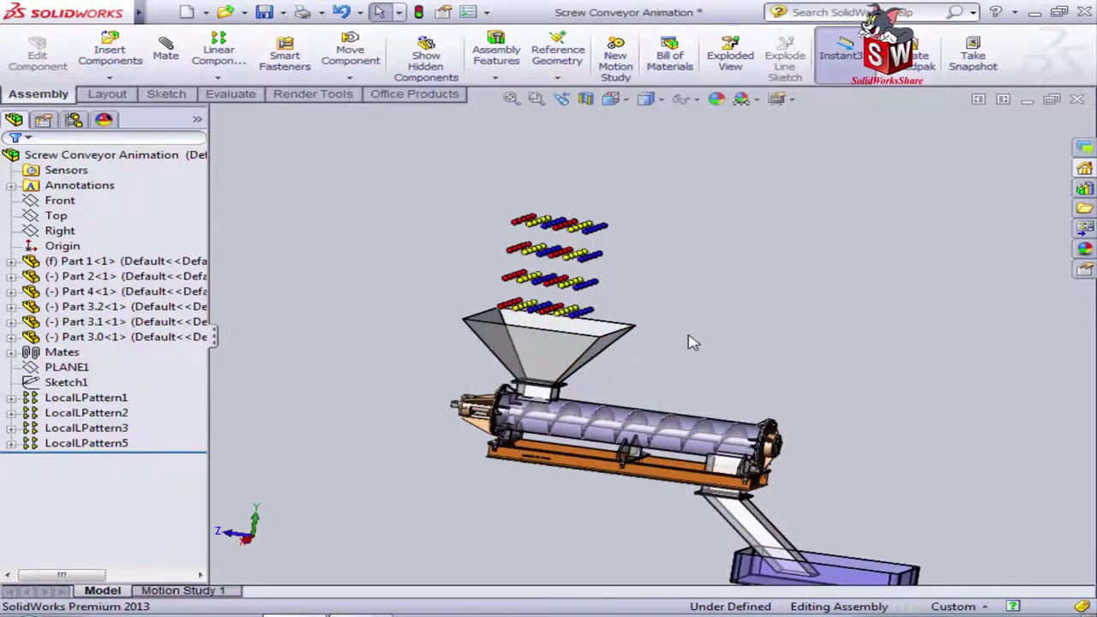
middle_click_drag(690, 343, 699, 323)
right_click(115, 442)
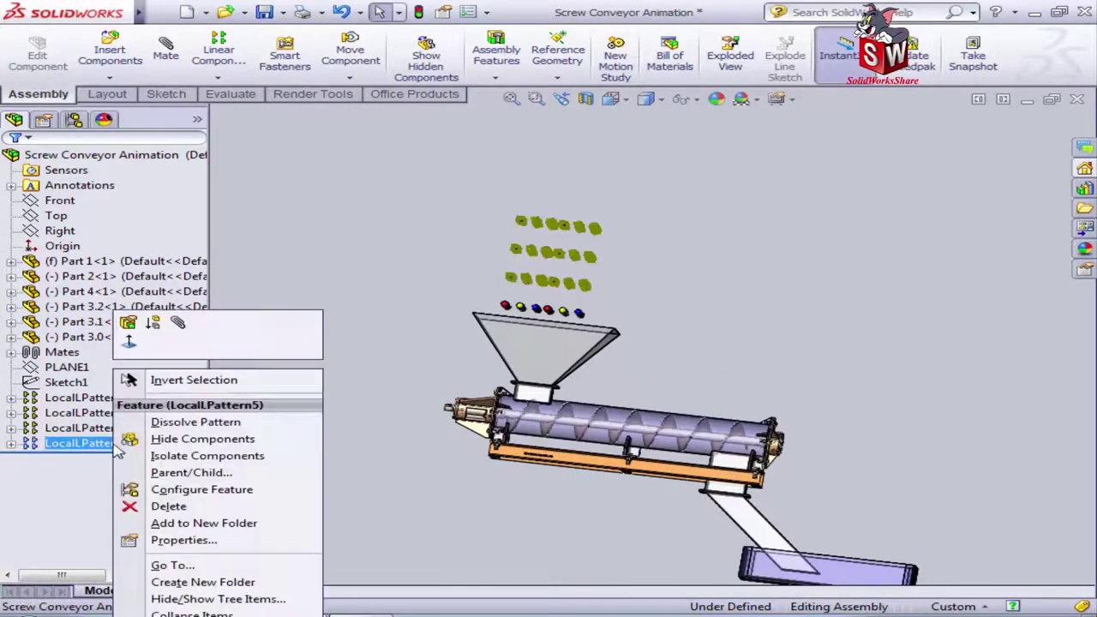
left_click(129, 320)
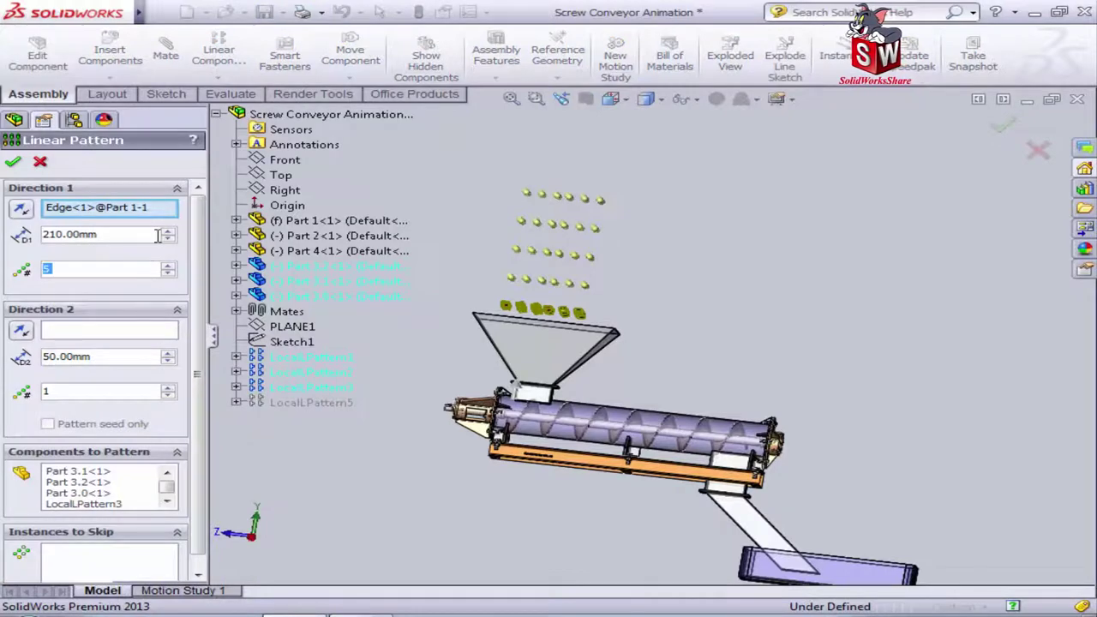
left_click(16, 163)
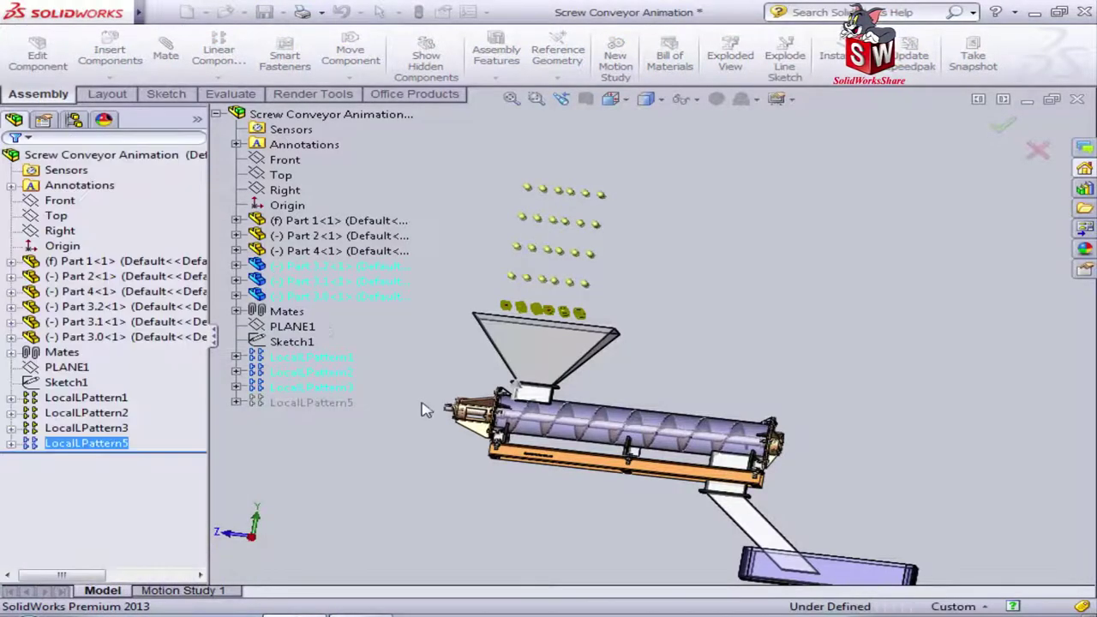
- Dissolve LocalLPattern1, 2, 3 and 5 into individual ball components
left_click(85, 443)
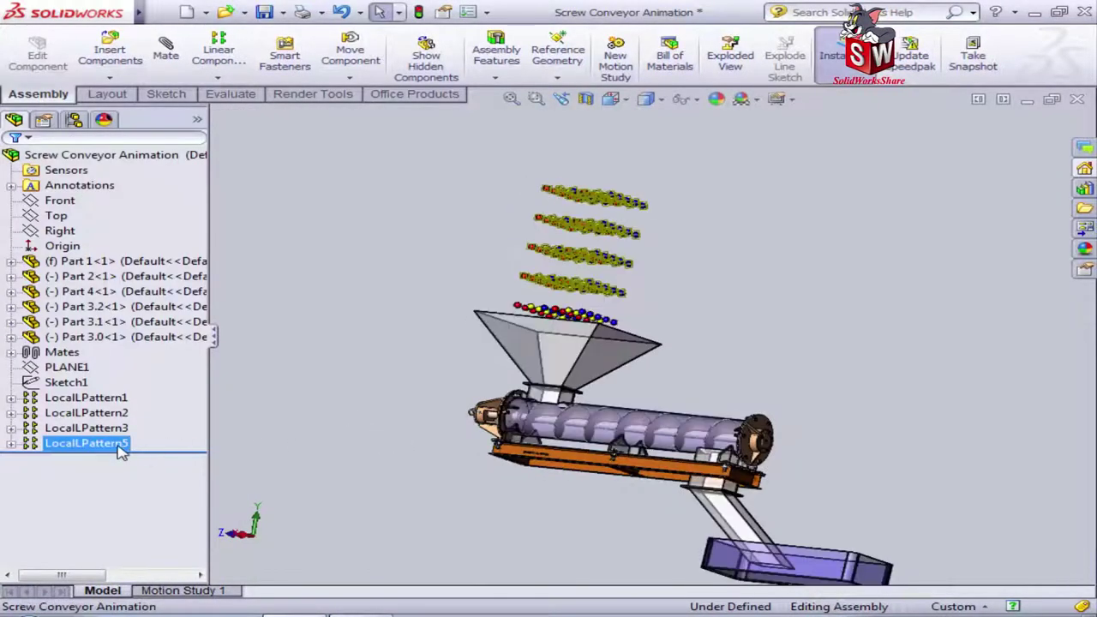
left_click(86, 427, "ctrl")
left_click(86, 412, "ctrl")
left_click(85, 398, "ctrl")
right_click(88, 404)
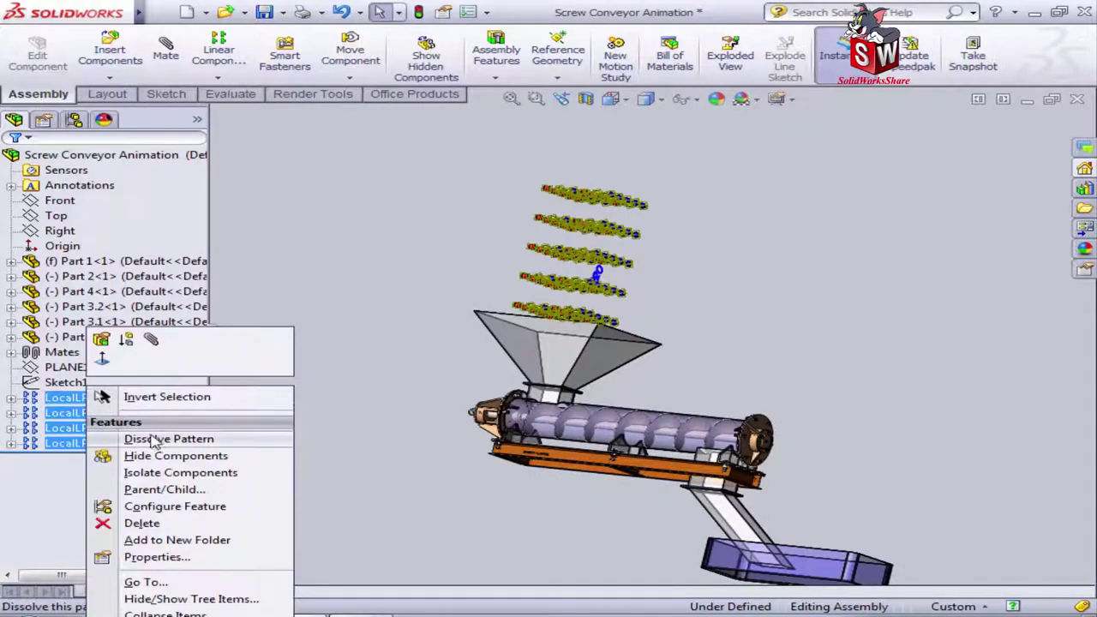
left_click(162, 440)
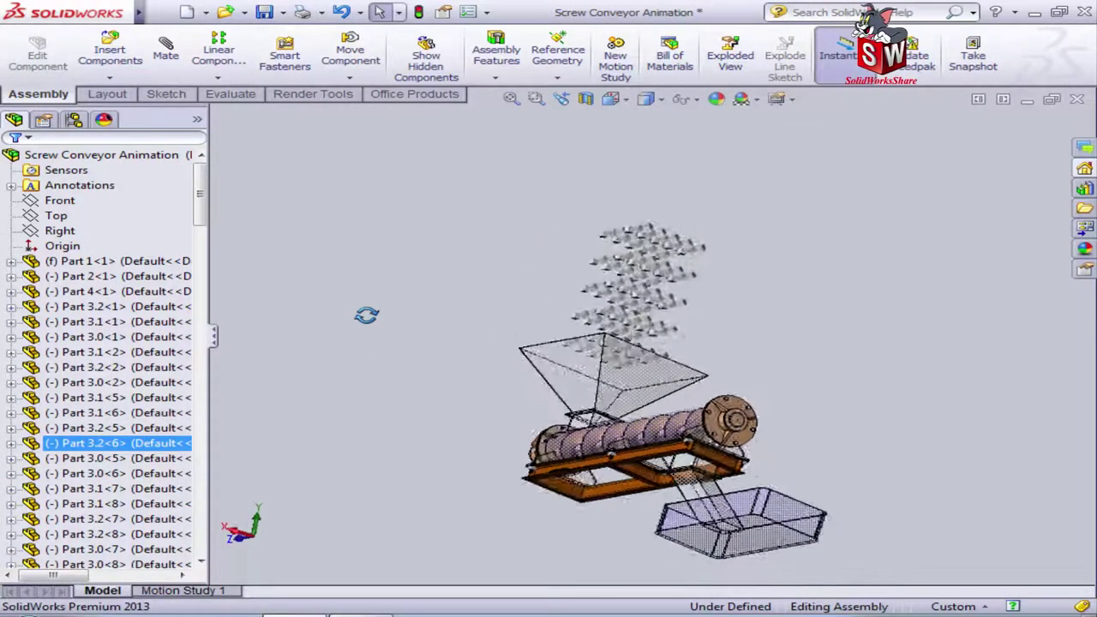
mouse_move(366, 315)
middle_mouse_down()
mouse_move(465, 428)
mouse_move(905, 446)
mouse_move(611, 469)
middle_mouse_up()
scroll(891, 450, "up", 2)
- Set Motion Study 1 to Basic Motion and add downward gravity along a Part 4 edge
left_click(183, 589)
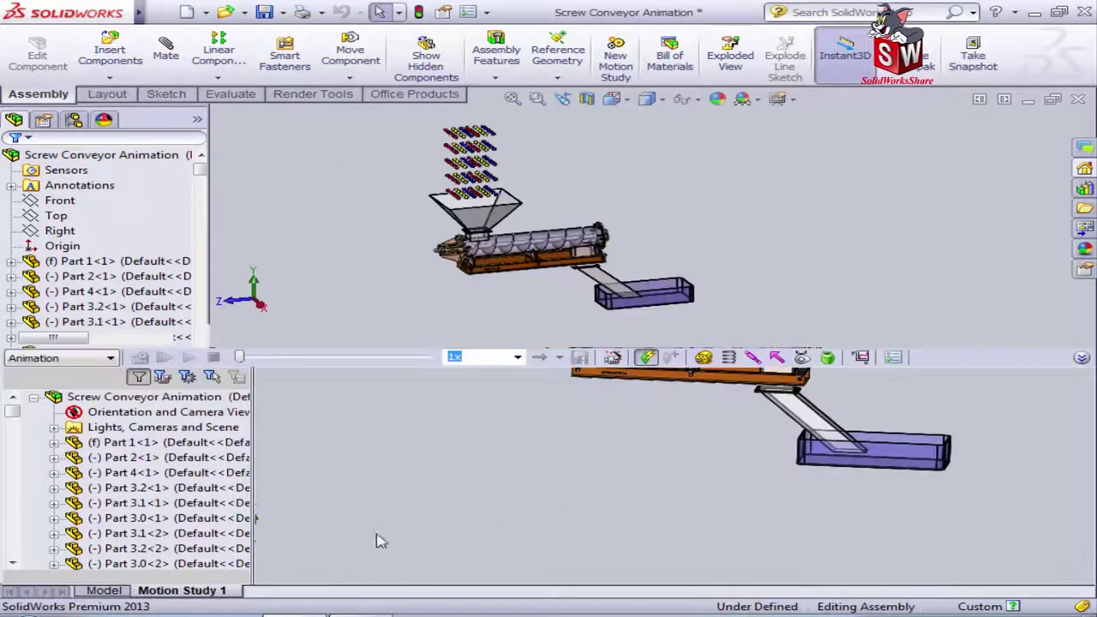
left_click(112, 358)
left_click(38, 387)
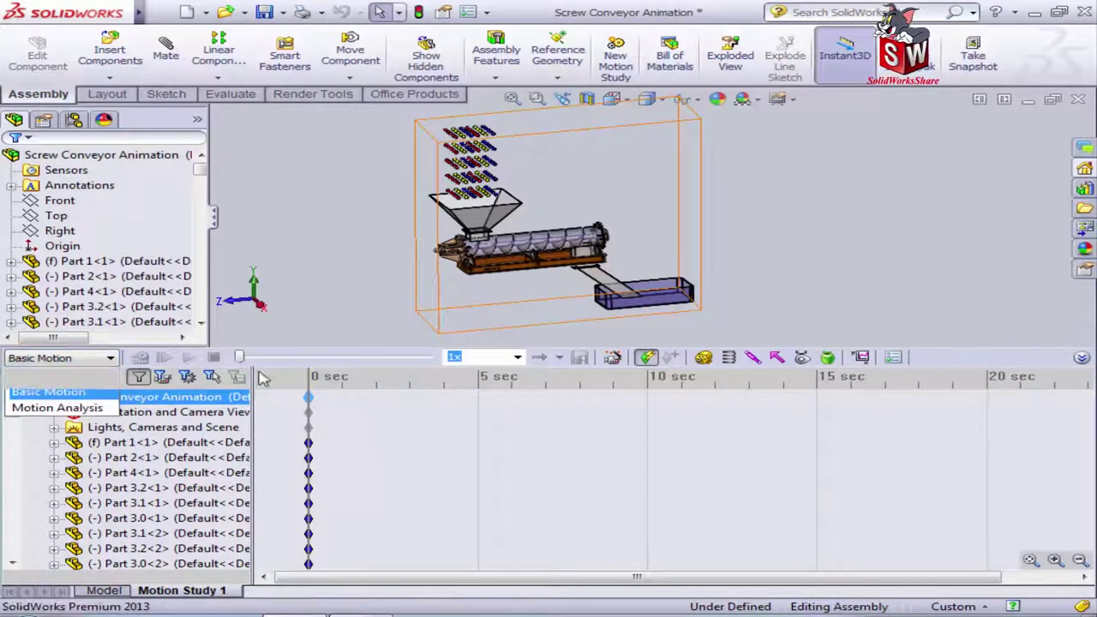
left_click(827, 358)
scroll(608, 292, "up", 1)
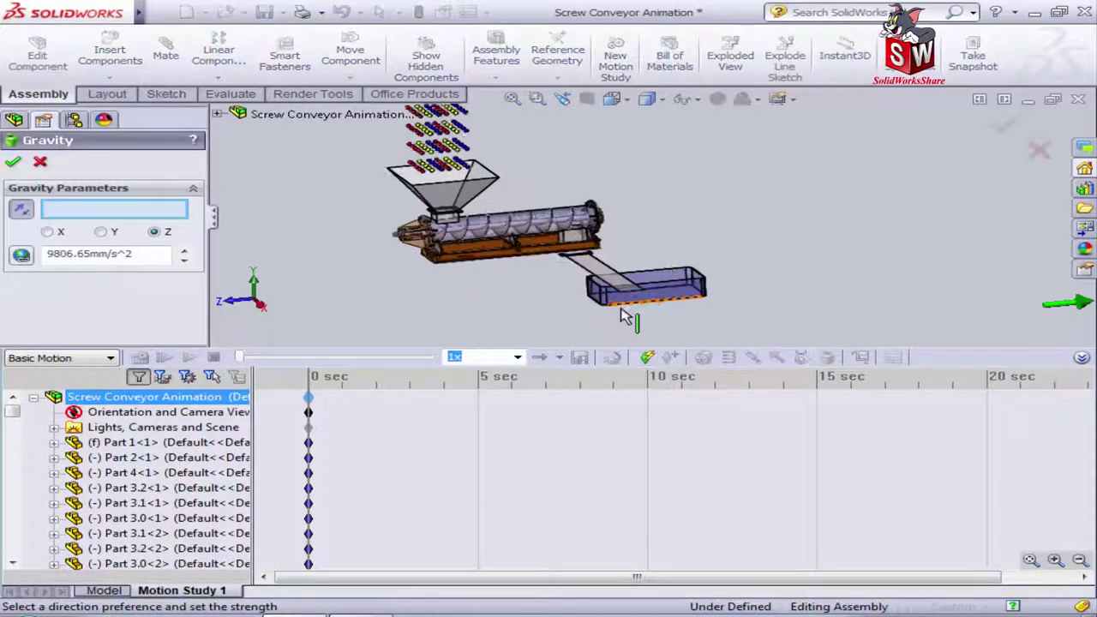
scroll(608, 292, "up", 1)
left_click(606, 292)
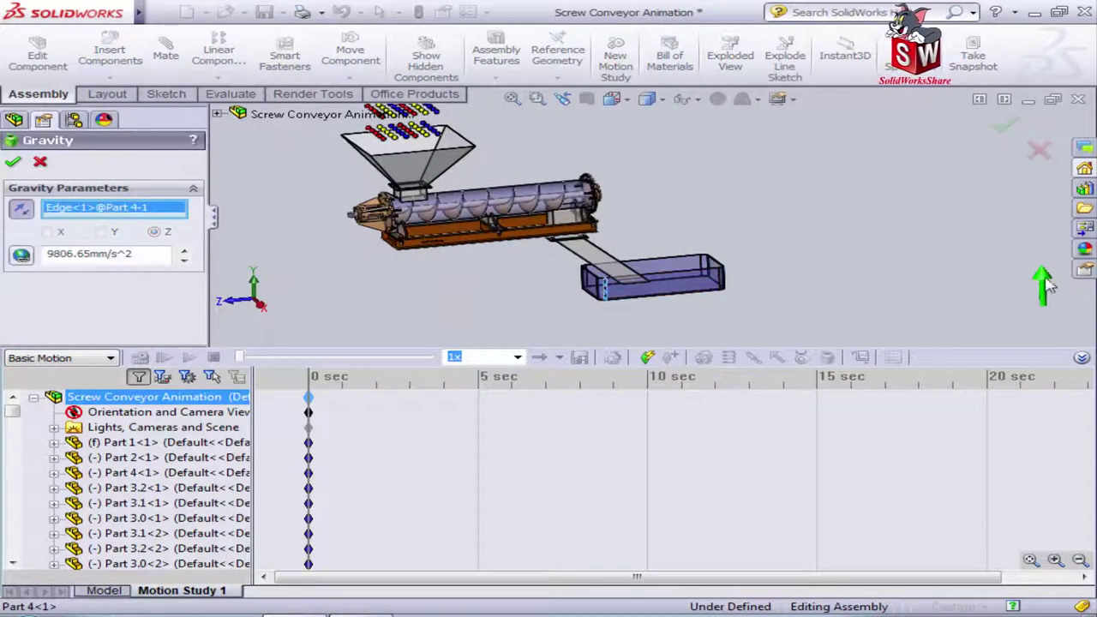
left_click(22, 210)
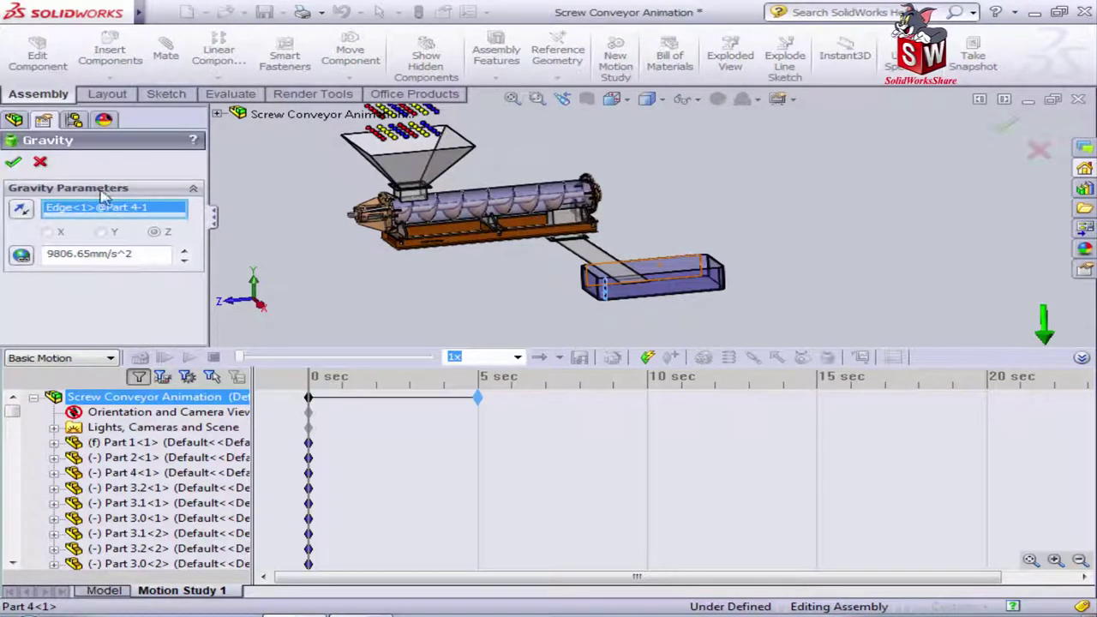
key("Return")
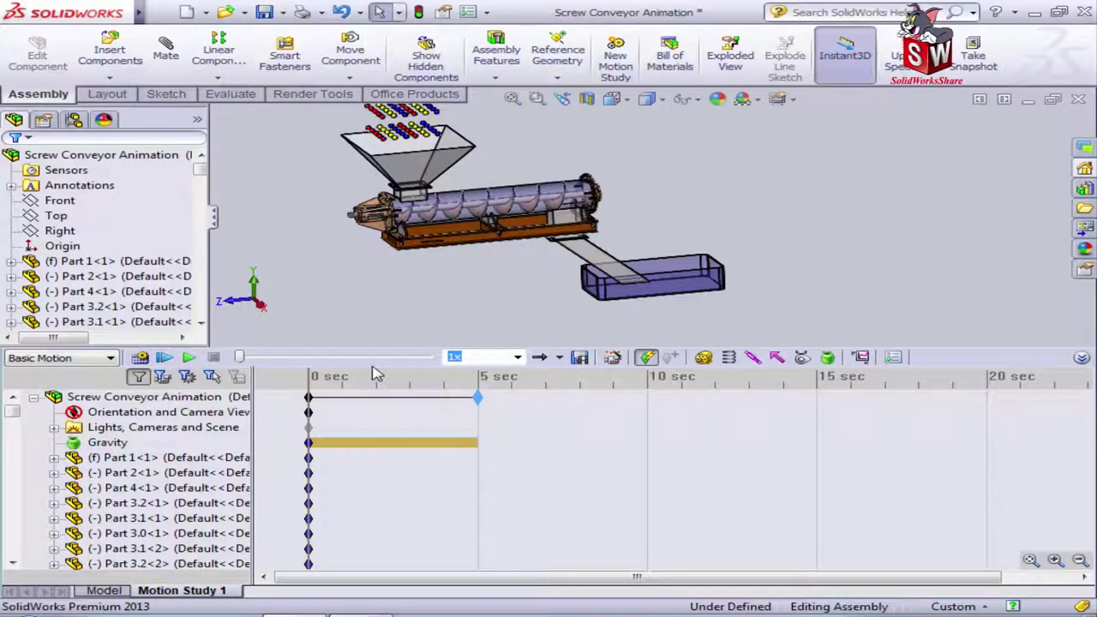
- Add RotaryMotor1 on the end face of Part 2's screw shaft
left_click(400, 395)
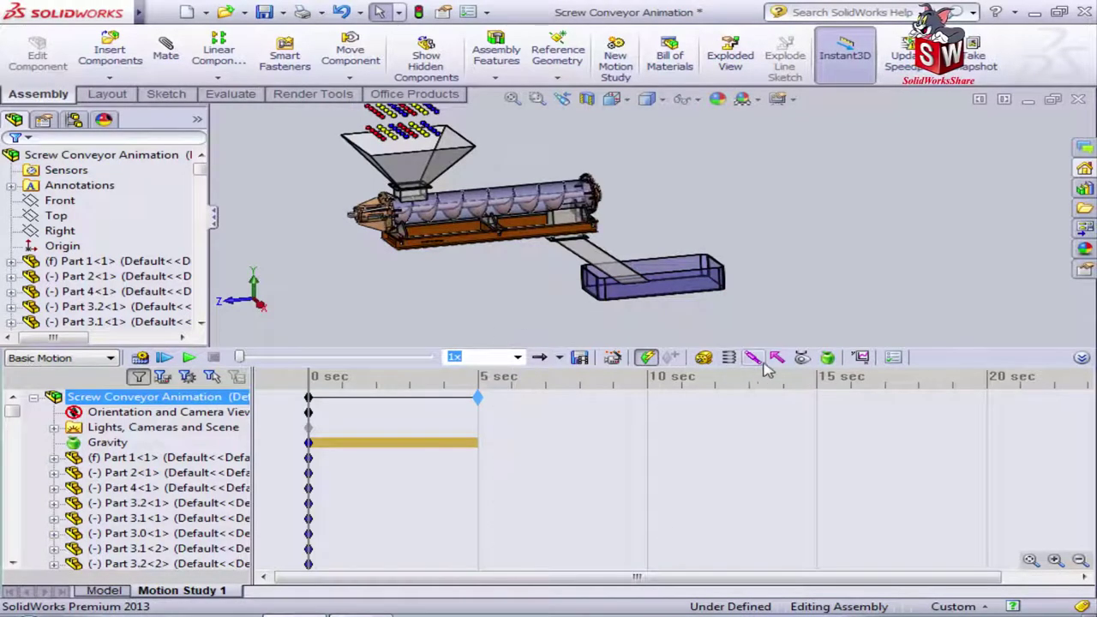
left_click(703, 357)
scroll(438, 218, "down", 3)
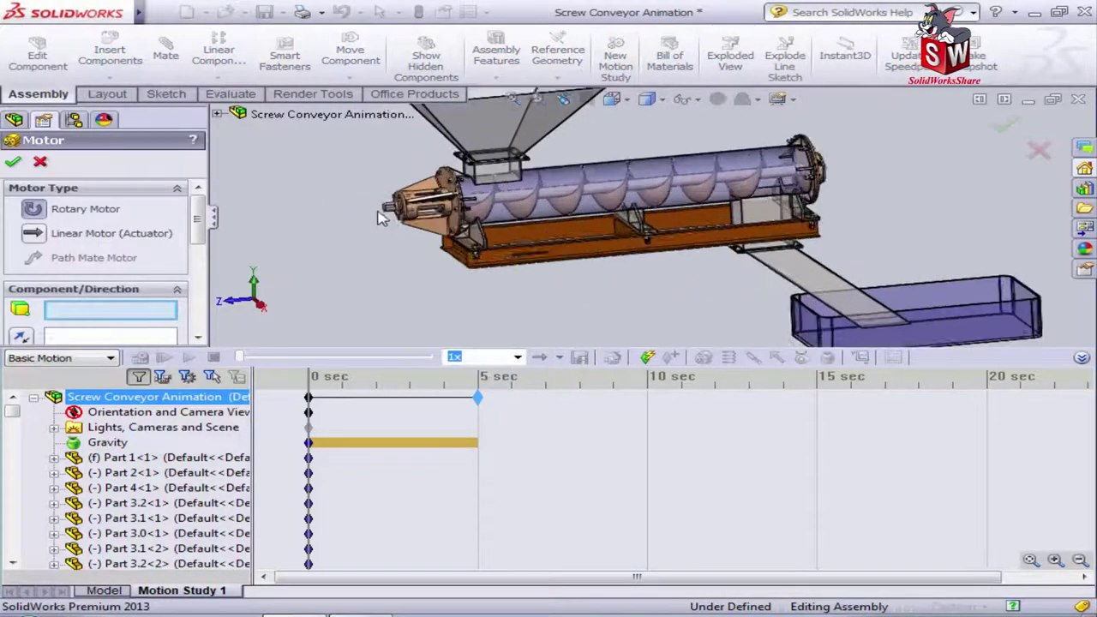
scroll(438, 219, "down", 3)
left_click(457, 214)
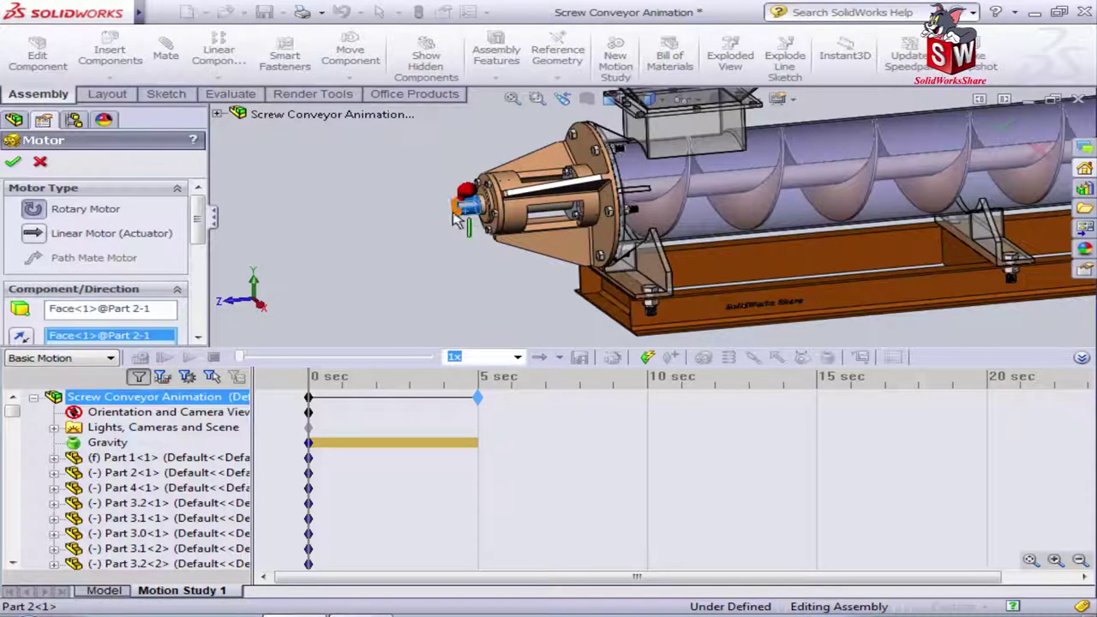
scroll(451, 252, "up", 3)
middle_click_drag(488, 245, 525, 221)
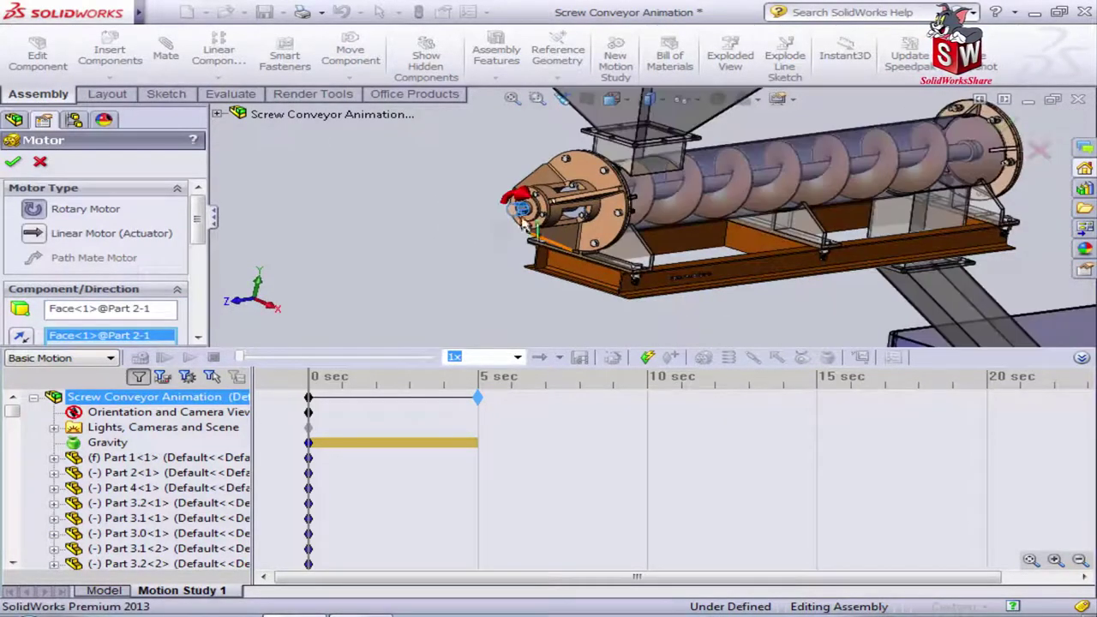
scroll(477, 269, "up", 2)
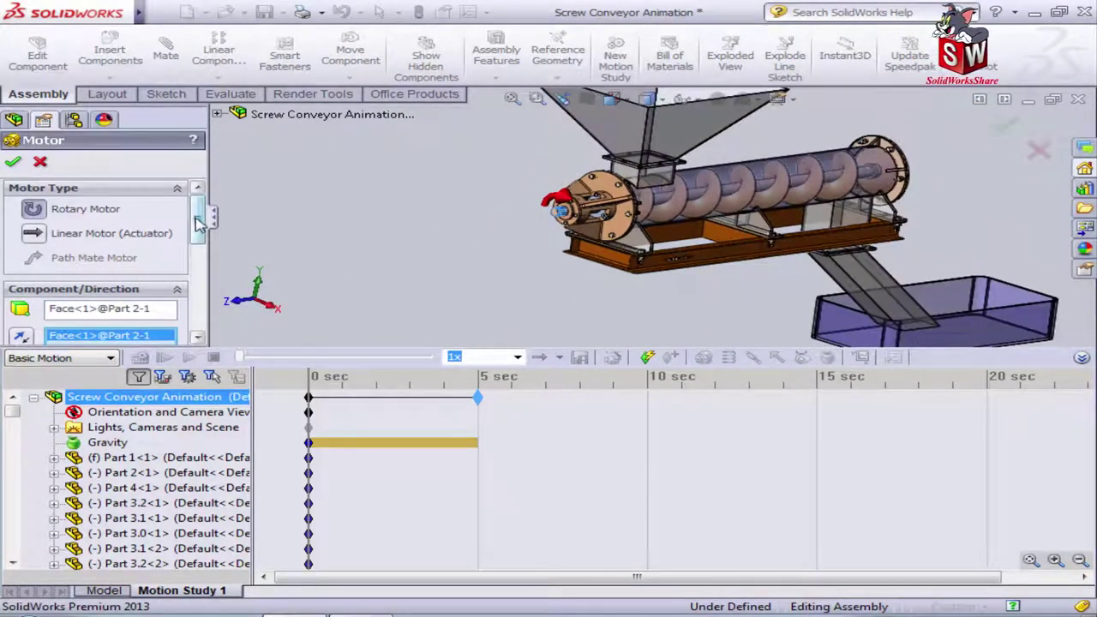
left_click_drag(197, 221, 187, 244)
left_click(13, 163)
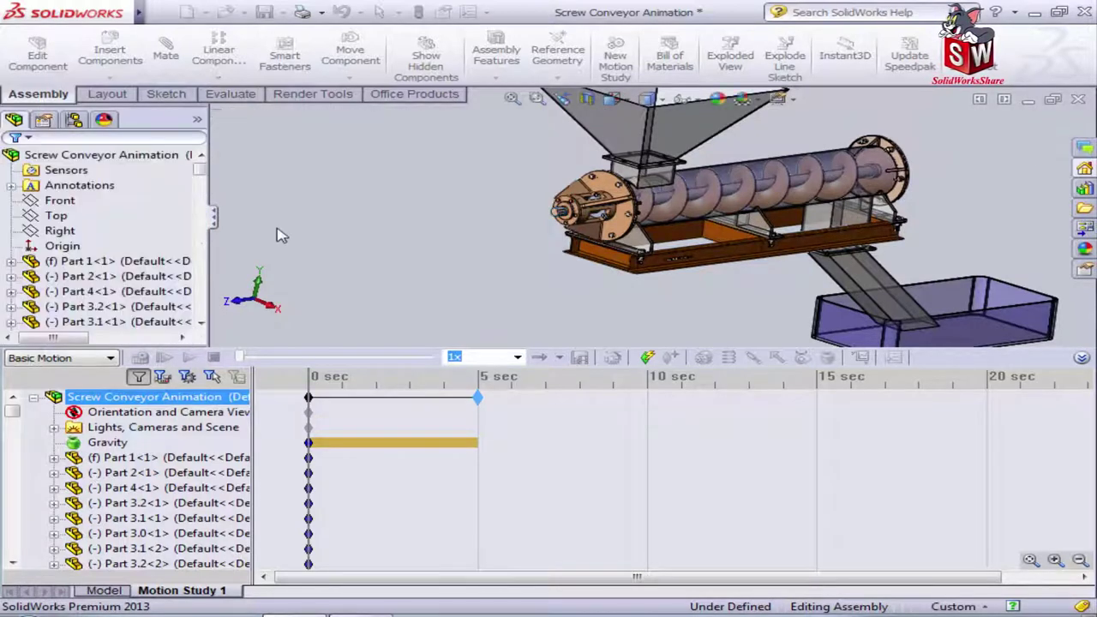
scroll(527, 301, "up", 2)
mouse_move(526, 301)
middle_mouse_down()
mouse_move(506, 279)
mouse_move(543, 274)
middle_mouse_up()
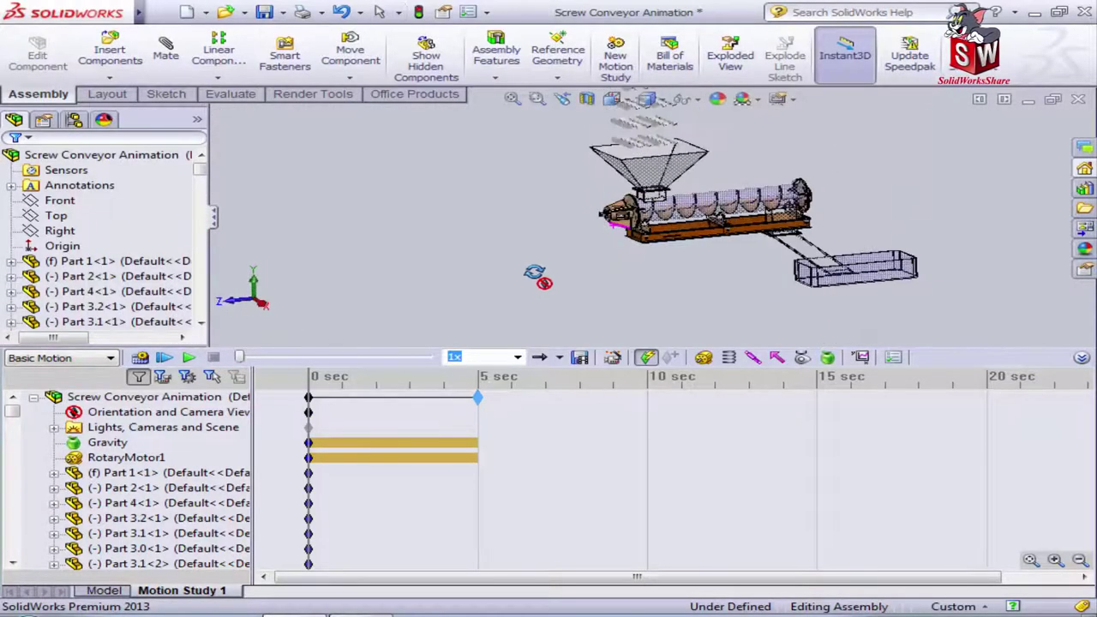
- Start a contact using contact groups, with balls Part 3.2<1> through Part 3.0<70> in group 1
left_click(801, 357)
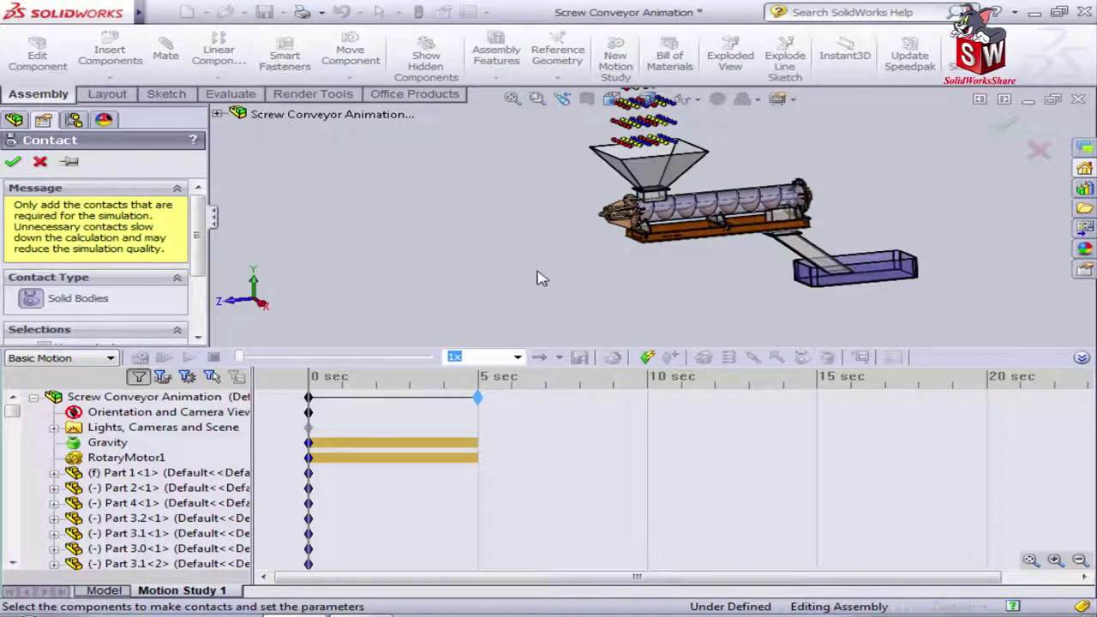
scroll(540, 277, "up", 2)
scroll(214, 276, "down", 3)
scroll(214, 276, "down", 1)
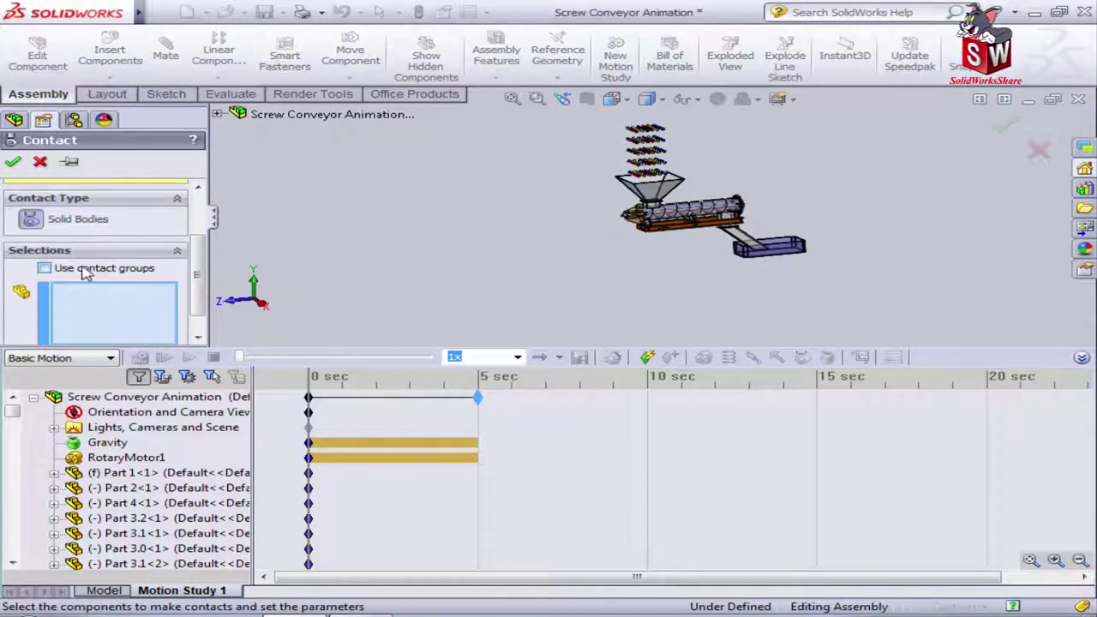
left_click(86, 269)
scroll(205, 272, "down", 1)
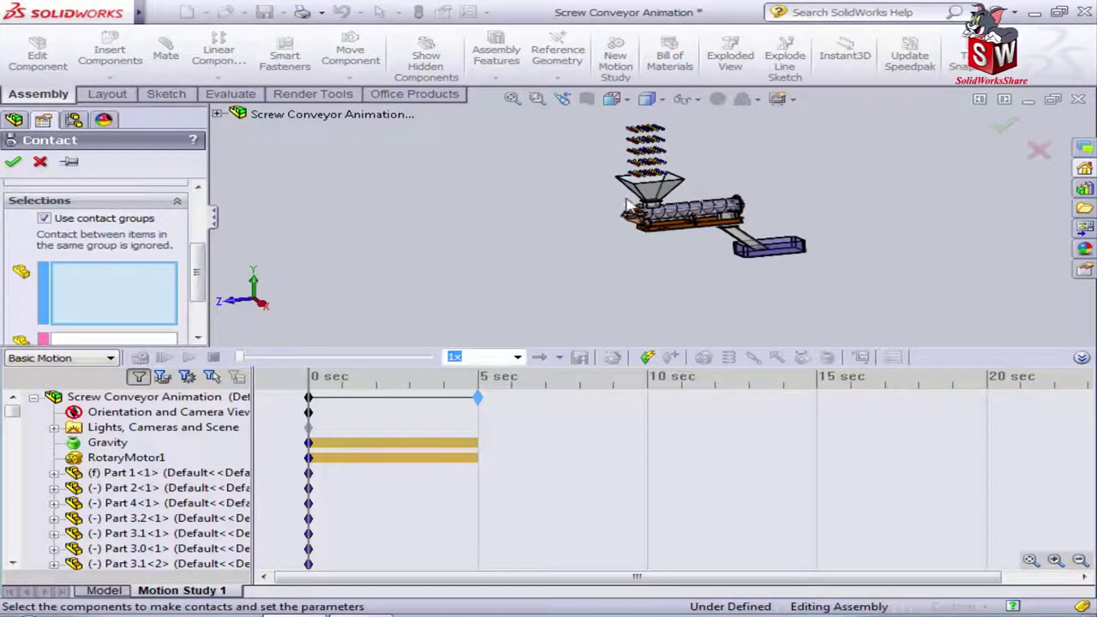
scroll(729, 164, "up", 2)
left_click(218, 115)
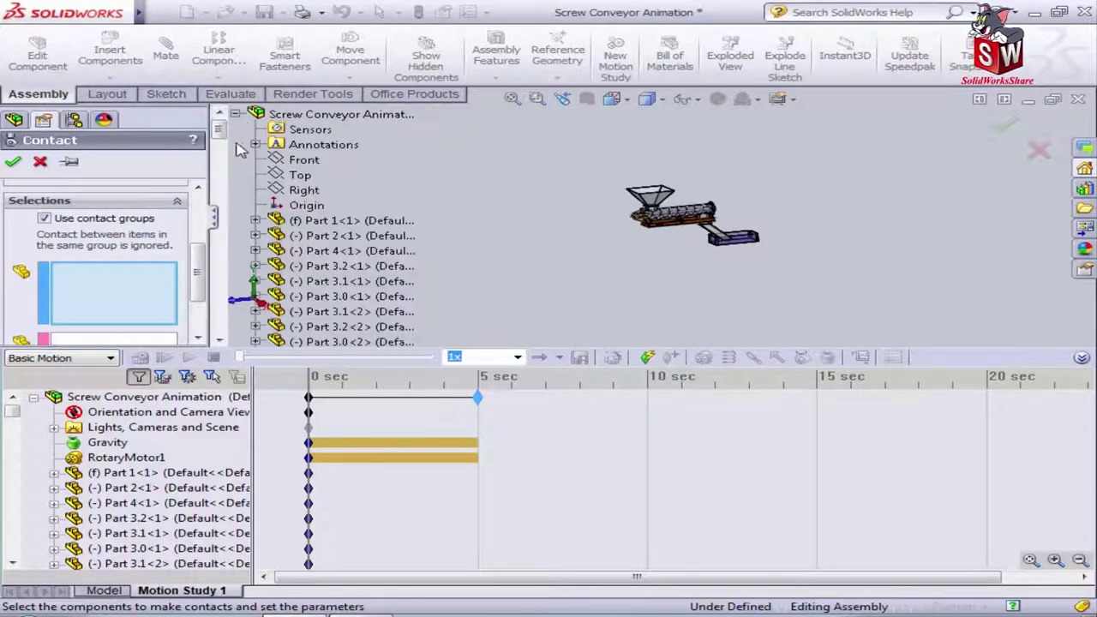
left_click_drag(220, 135, 219, 324)
left_click(271, 173)
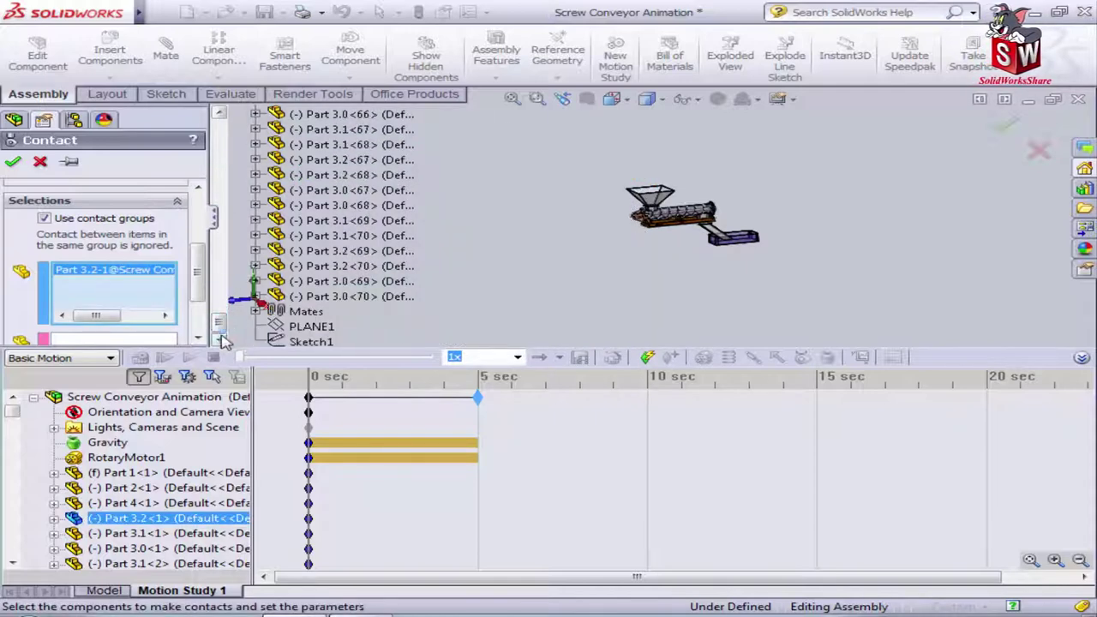
left_click(308, 300)
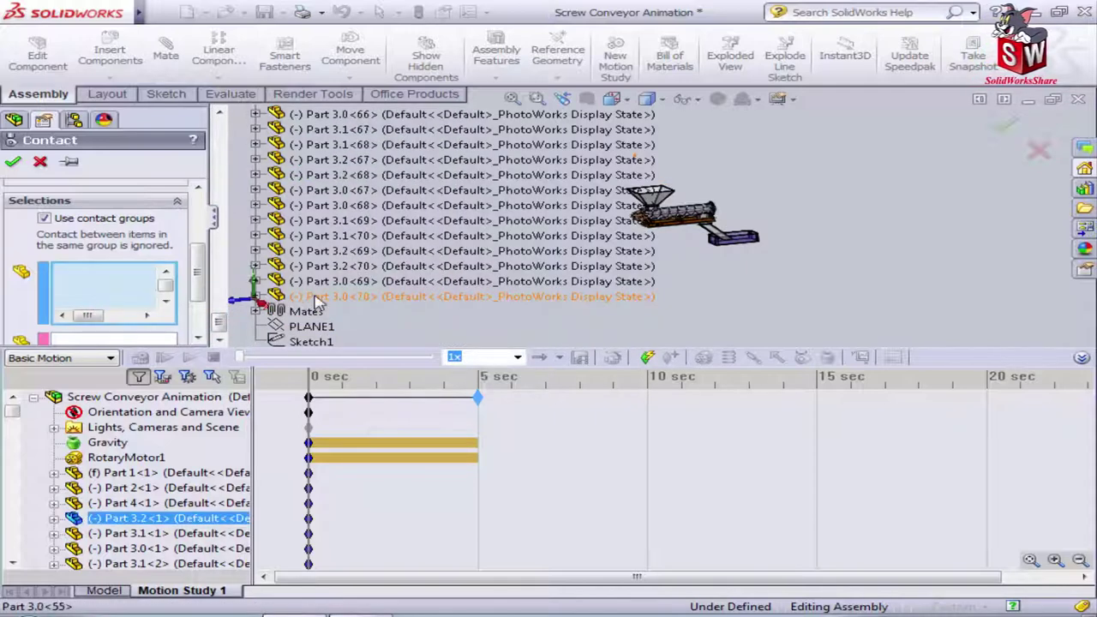
left_click(12, 165)
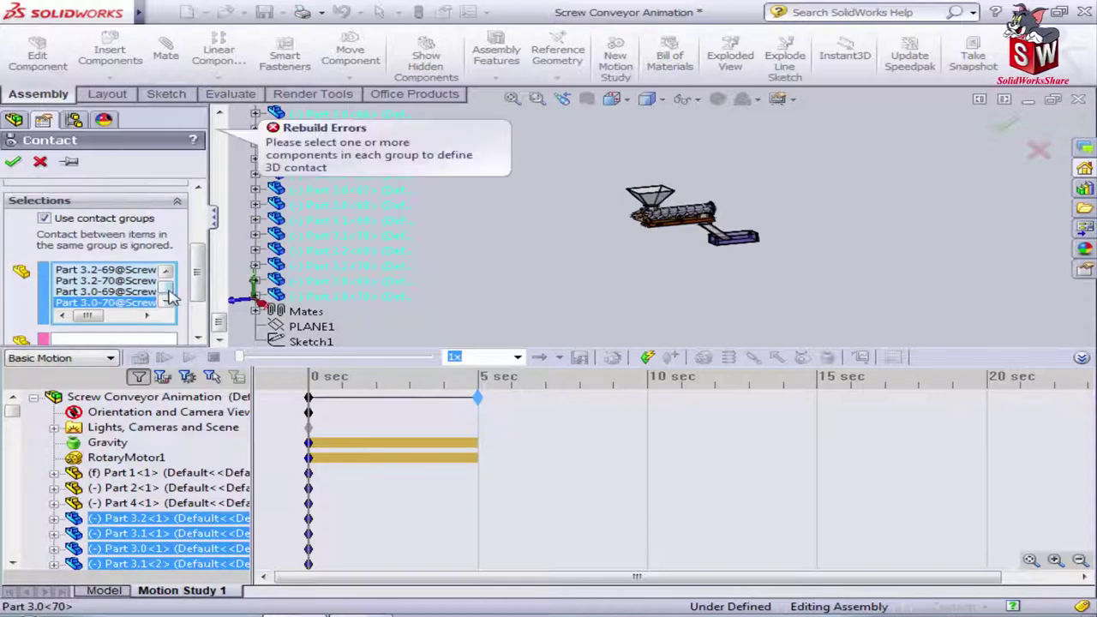
- Put the screw and conveyor housing in group 2 and accept Solid Body Contact1
scroll(141, 301, "down", 2)
left_click(142, 302)
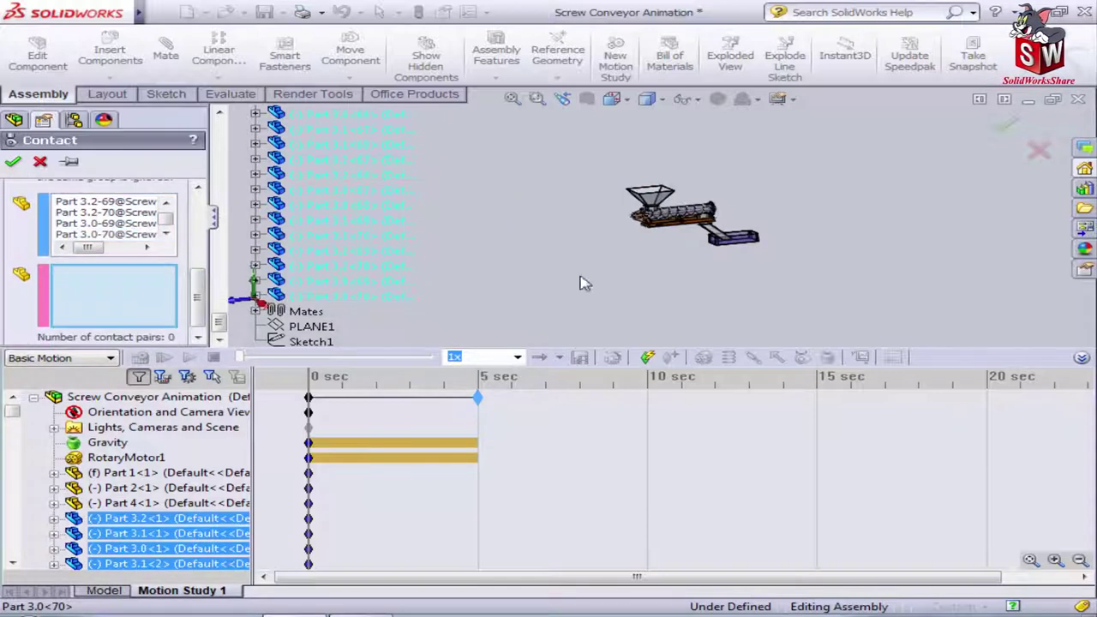
scroll(591, 276, "down", 2)
scroll(597, 271, "down", 2)
scroll(727, 171, "down", 1)
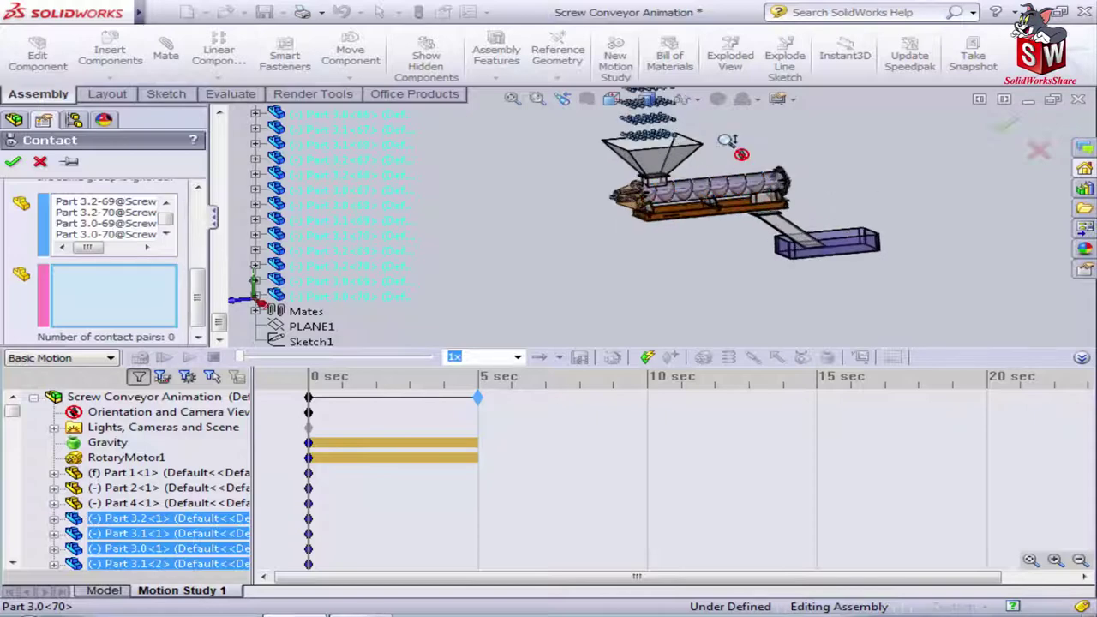
scroll(724, 146, "down", 1)
scroll(707, 150, "down", 2)
scroll(681, 156, "down", 2)
scroll(674, 163, "down", 2)
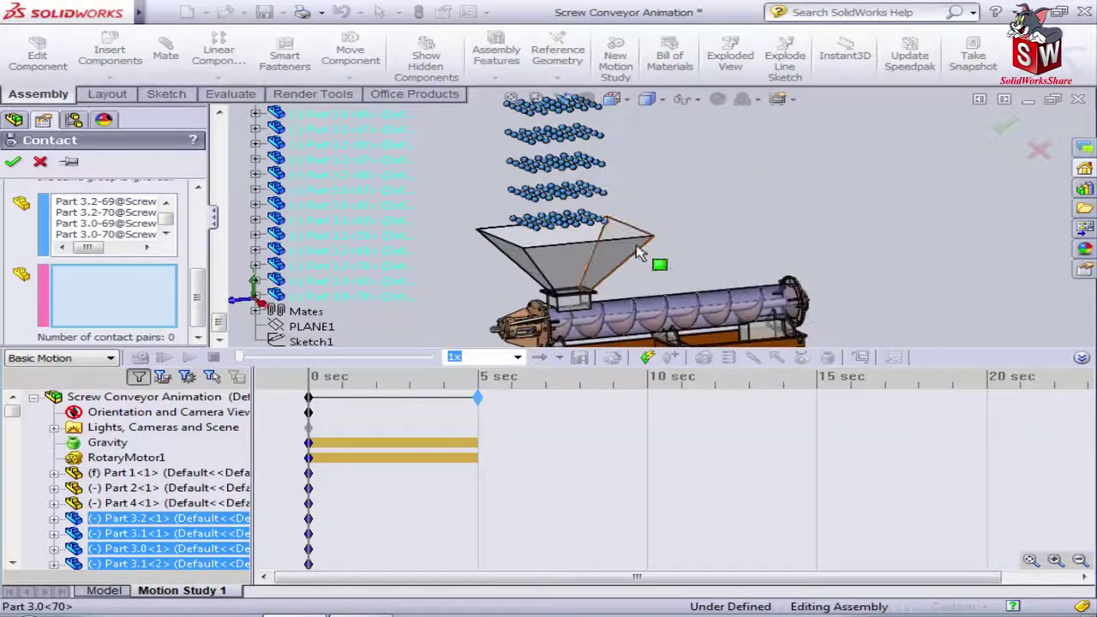
scroll(591, 332, "down", 4)
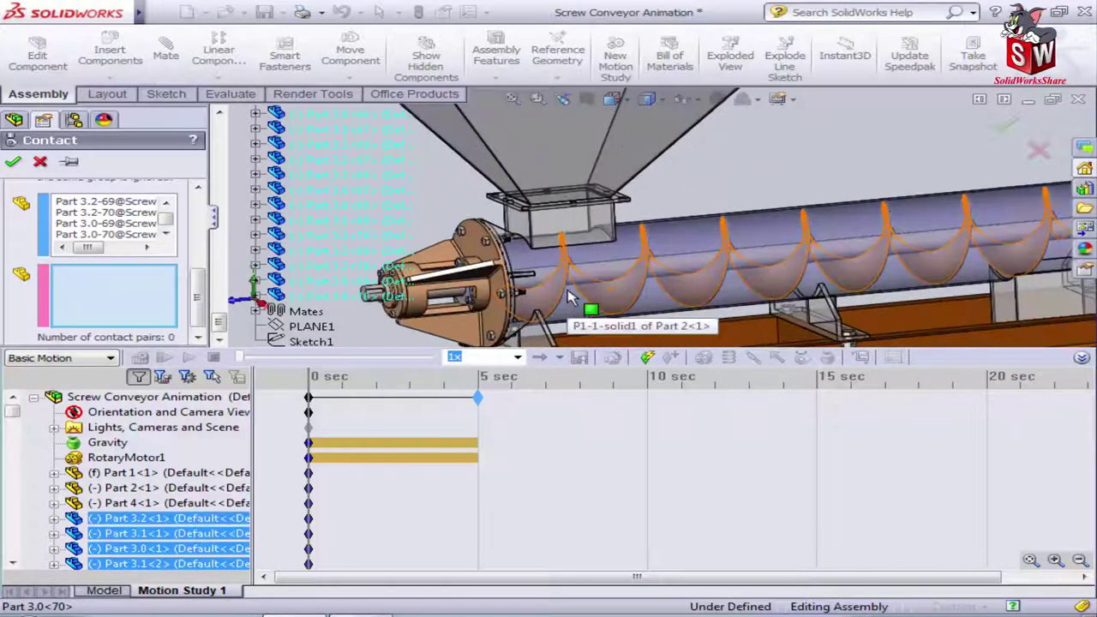
left_click(613, 289)
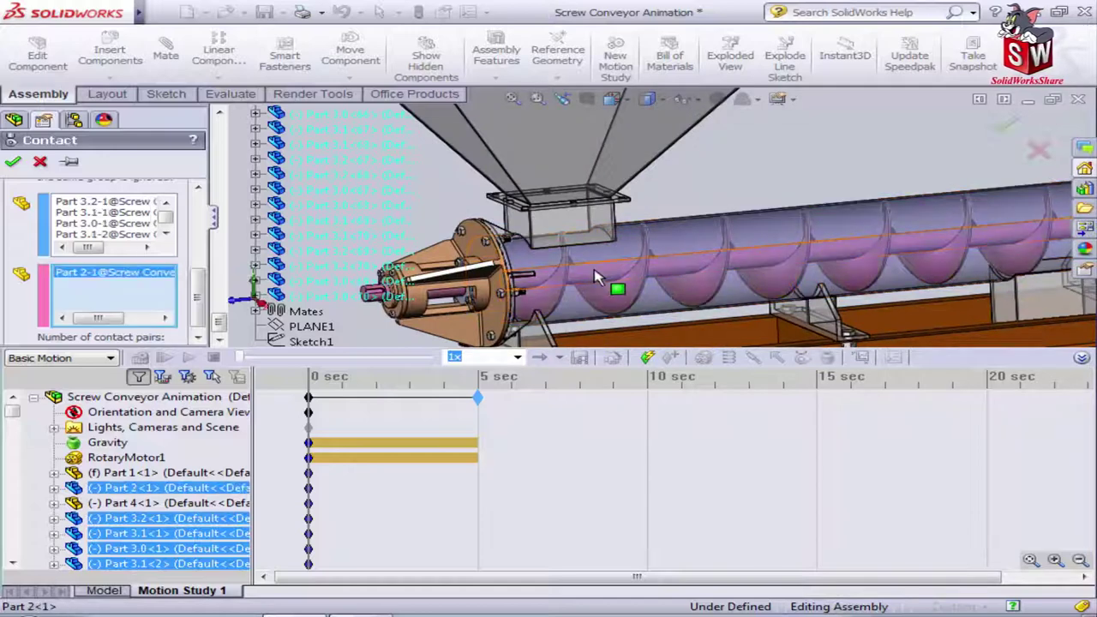
left_click(679, 242)
key("f")
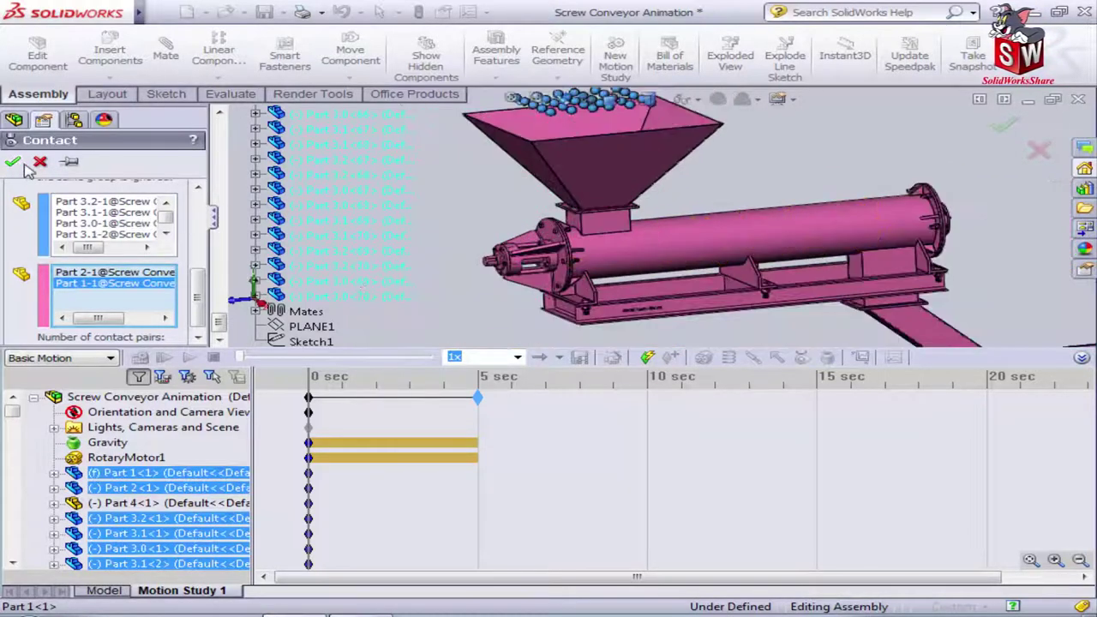
key("Return")
scroll(510, 257, "up", 3)
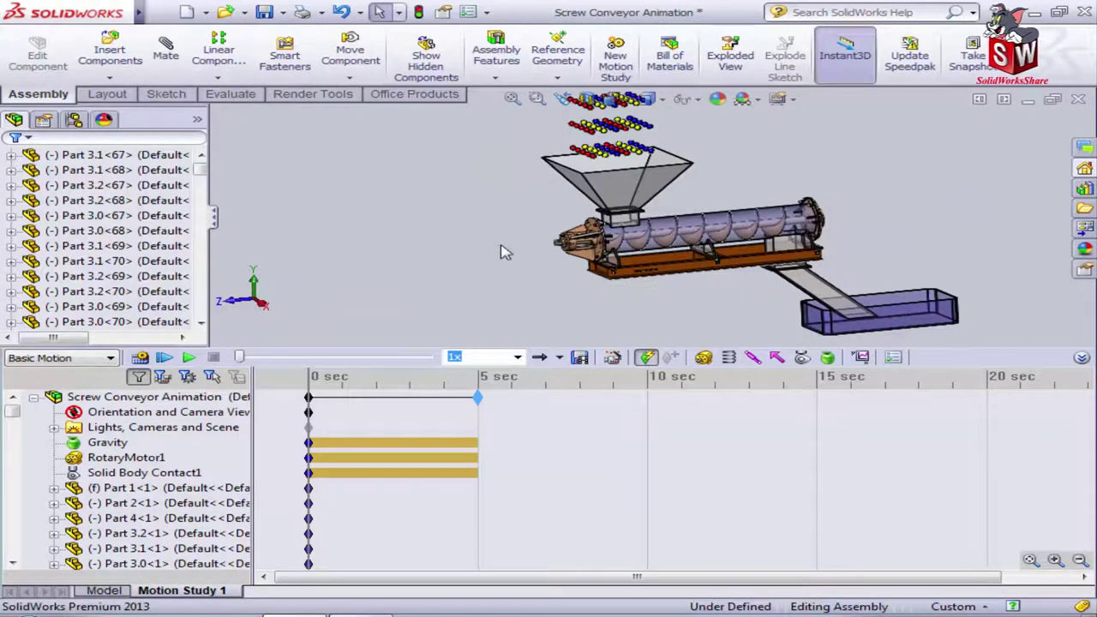
- Enable contact groups and select all balls, Part 3.2<1> through Part 3.0<70>, as group 1
scroll(103, 257, "down", 3)
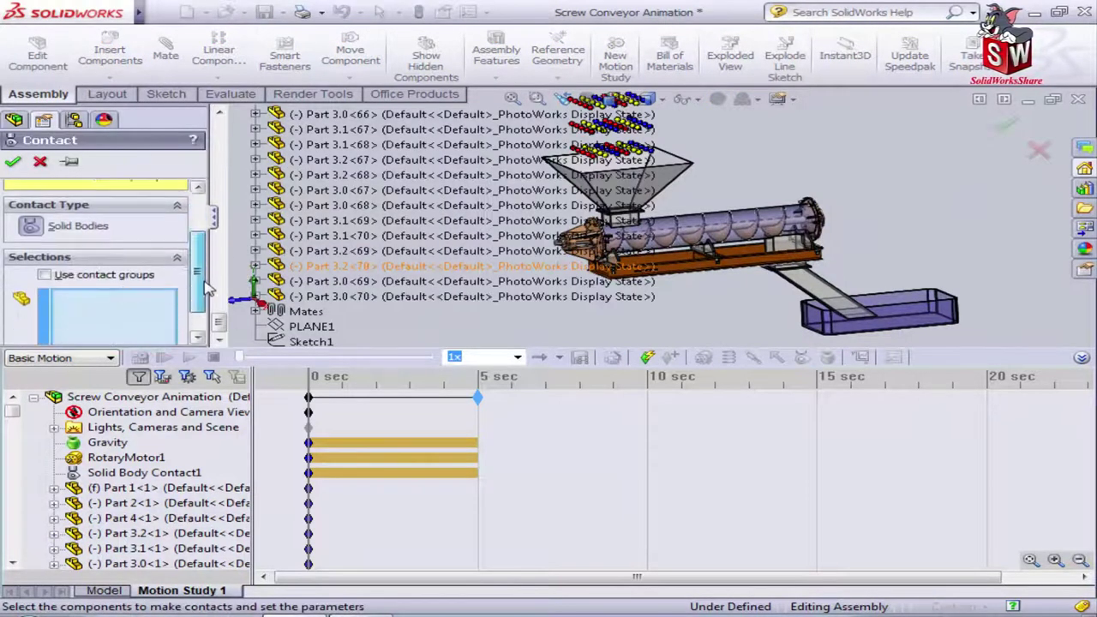
left_click(77, 275)
scroll(203, 259, "down", 3)
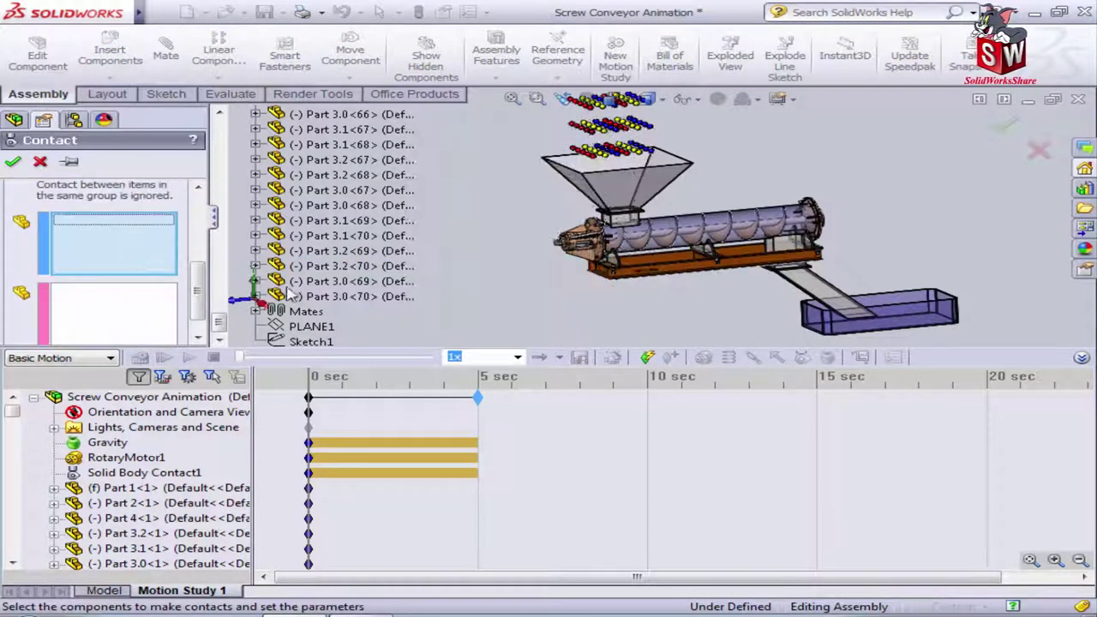
left_click(343, 296)
left_click_drag(218, 320, 252, 124)
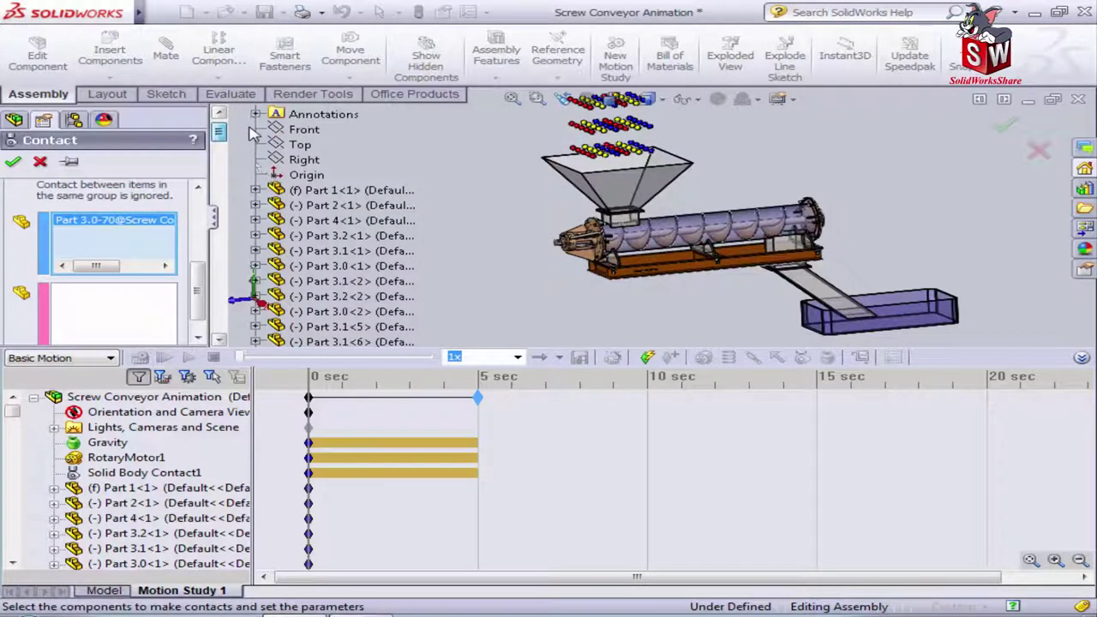
left_click(340, 238)
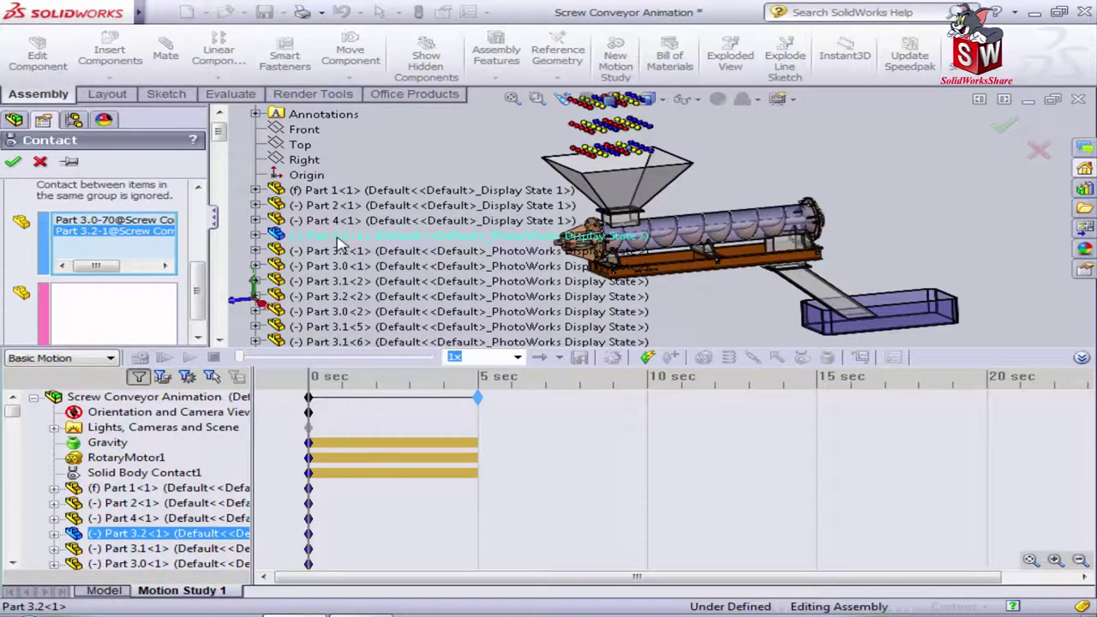
left_click(338, 238)
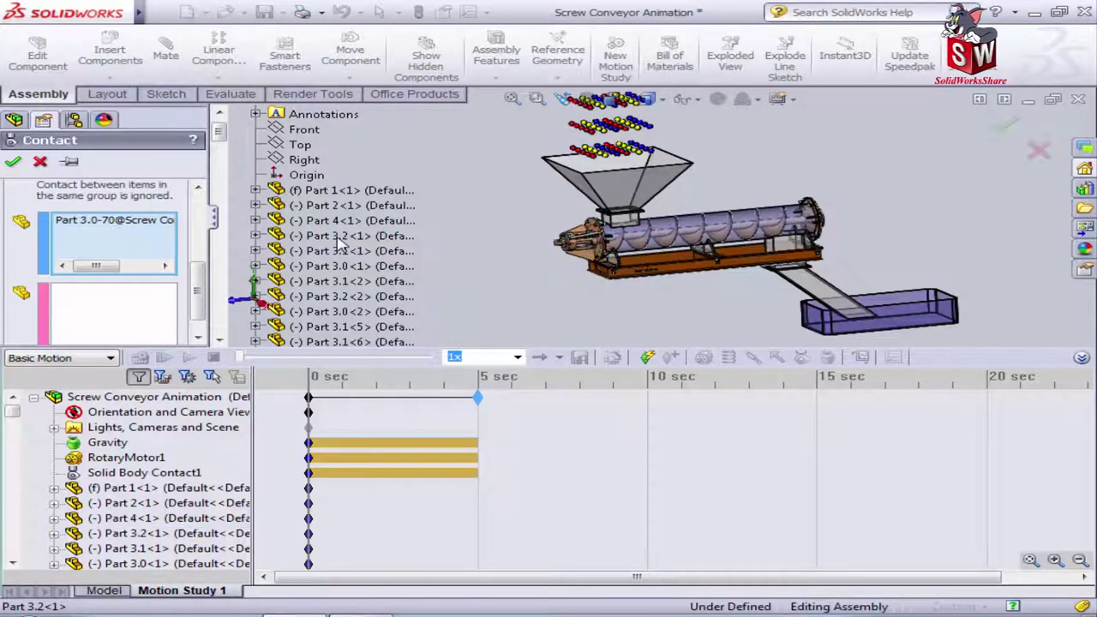
left_click(340, 239)
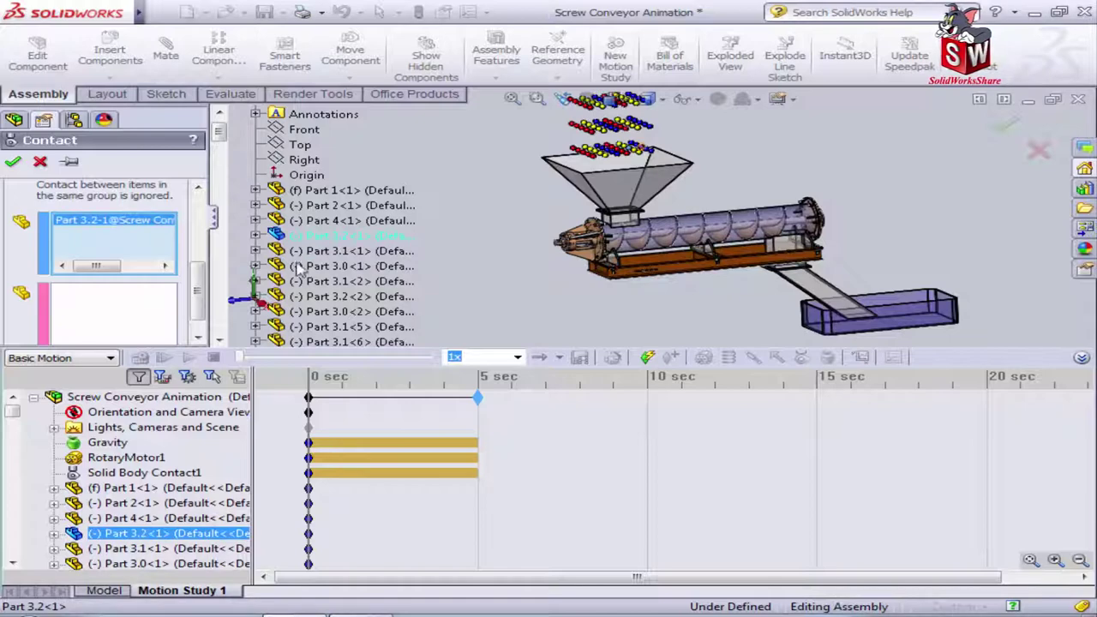
scroll(197, 269, "down", 1)
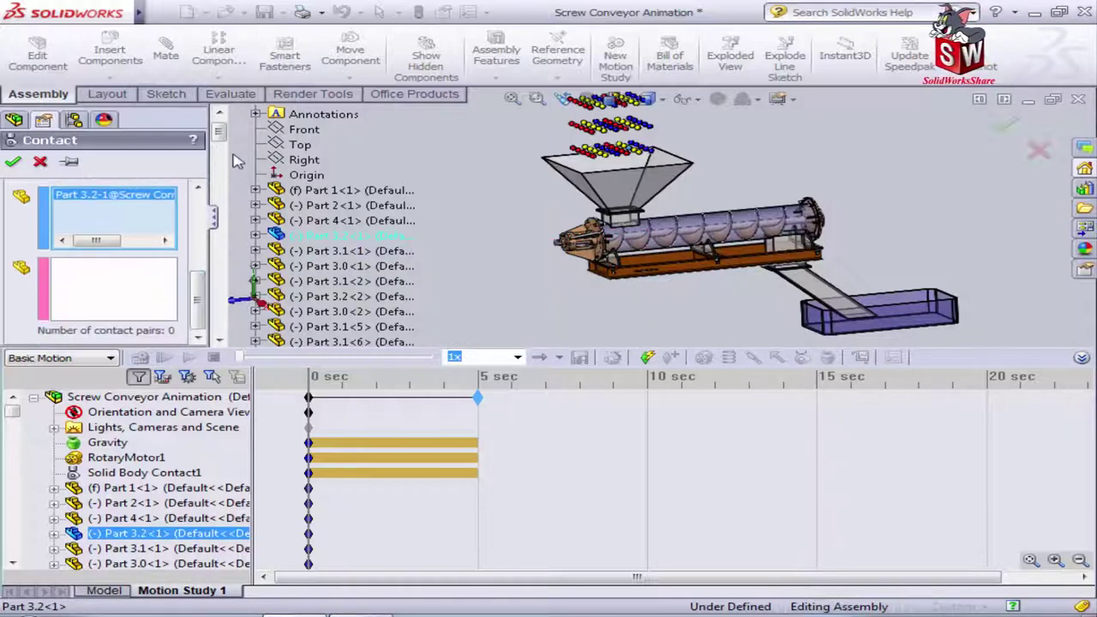
left_click_drag(220, 133, 220, 324)
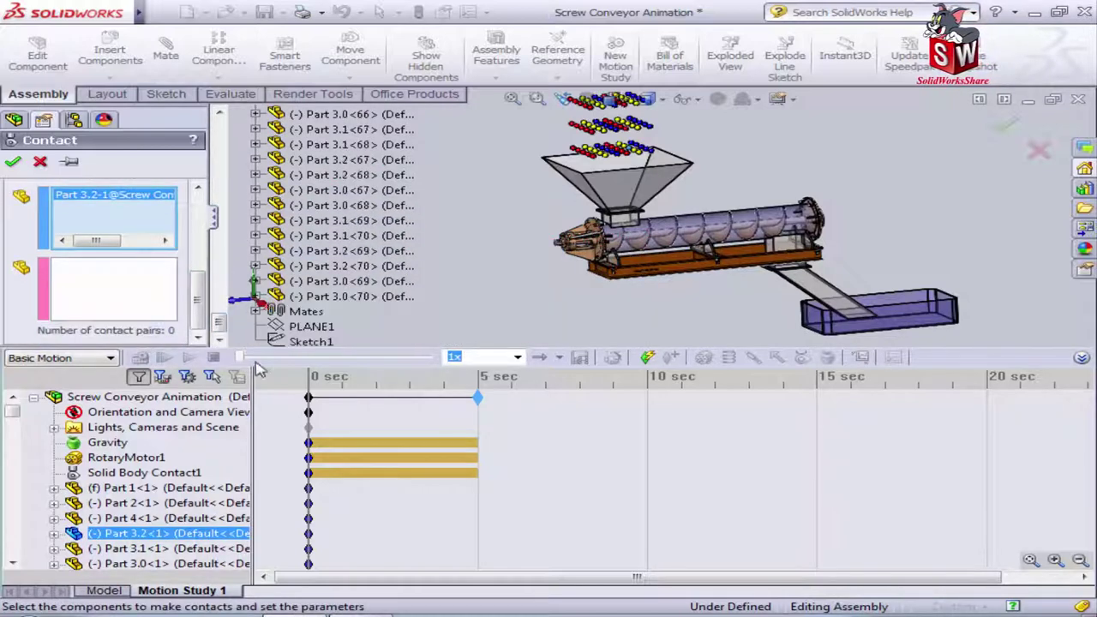
left_click(330, 300)
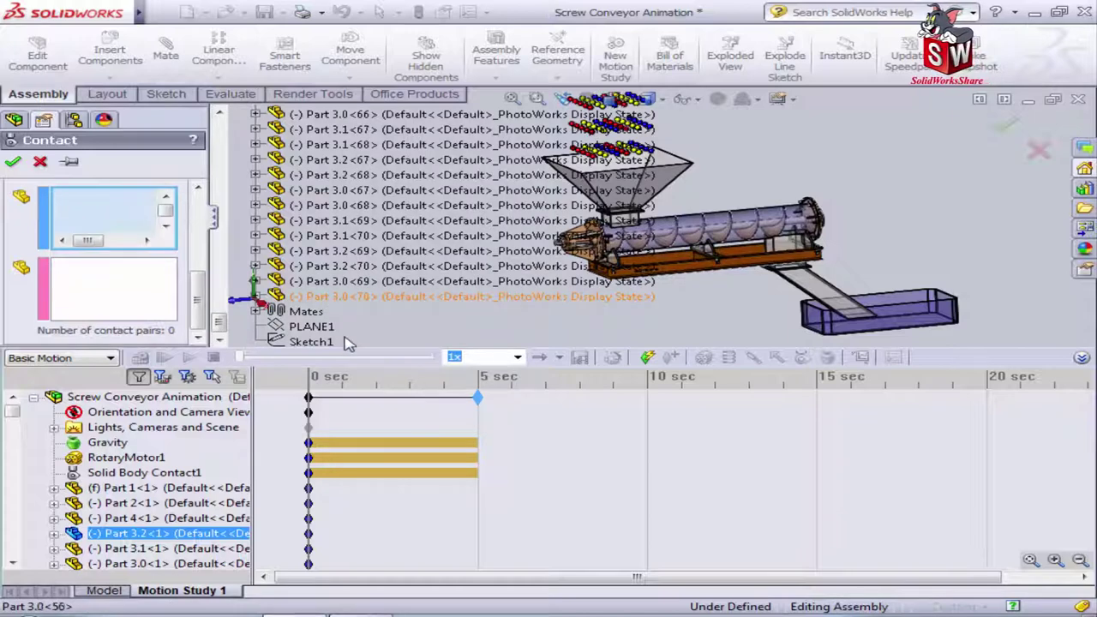
left_click(325, 296, "shift")
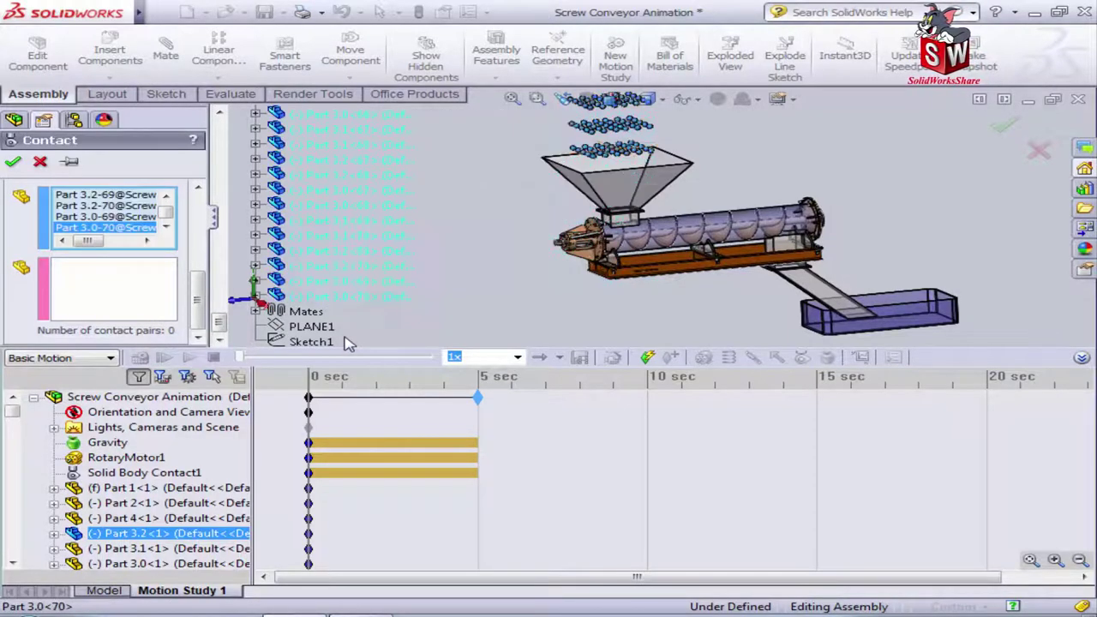
- Put the collection bin Part 4 in group 2 and accept Solid Body Contact2
left_click(147, 292)
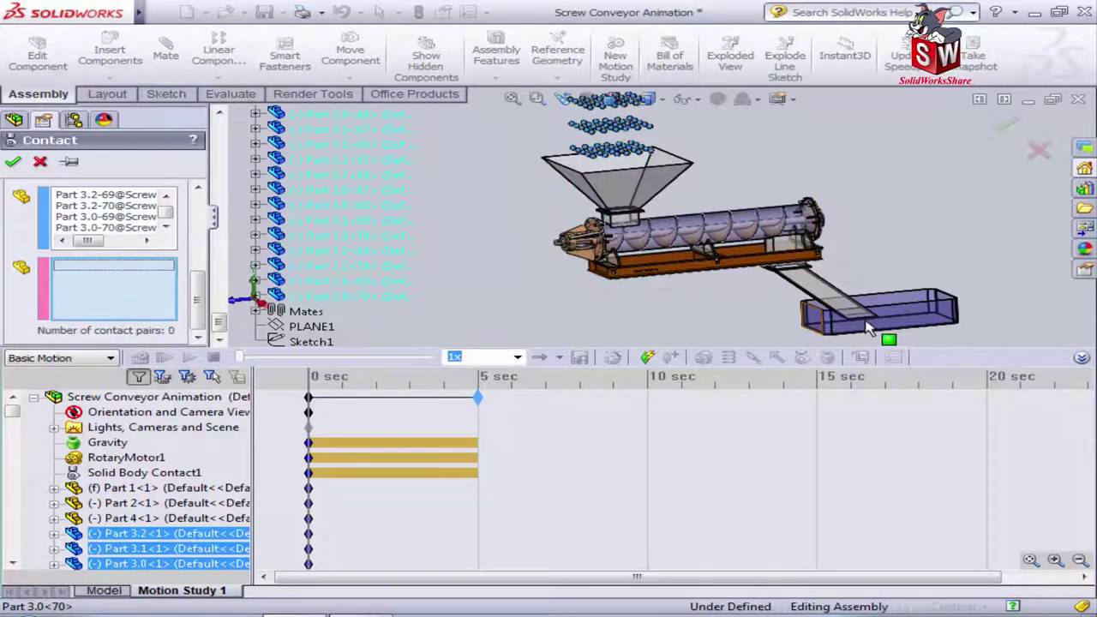
left_click(924, 334)
left_click(14, 163)
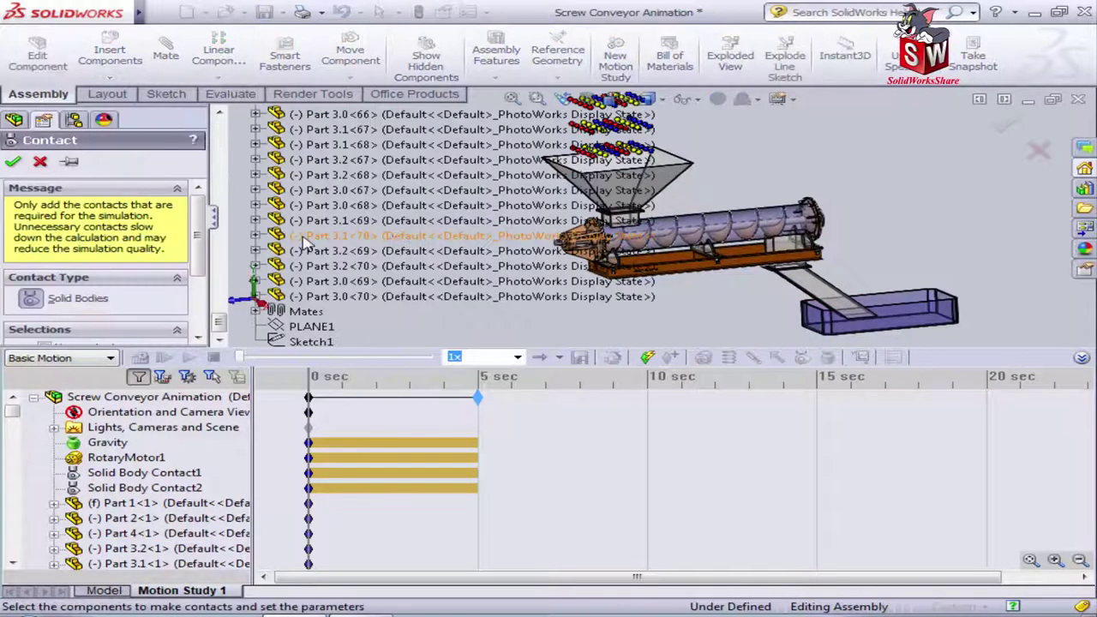
- Create Solid Body Contact3 among all ball parts, from Part 3.0<70> through the rest
scroll(203, 317, "down", 3)
left_click(92, 261)
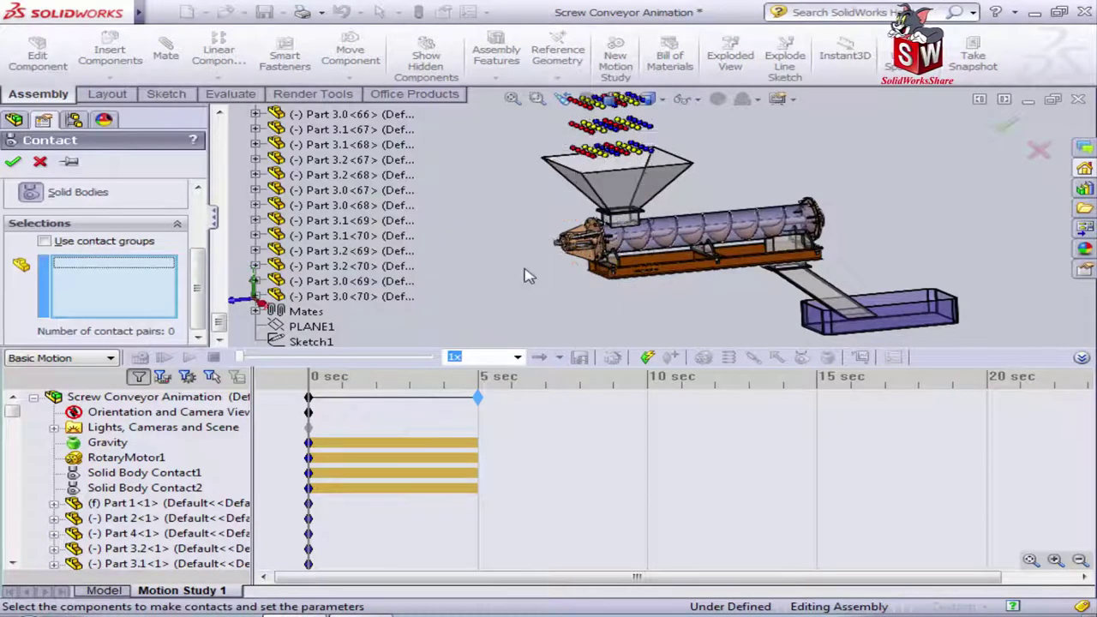
left_click(326, 295)
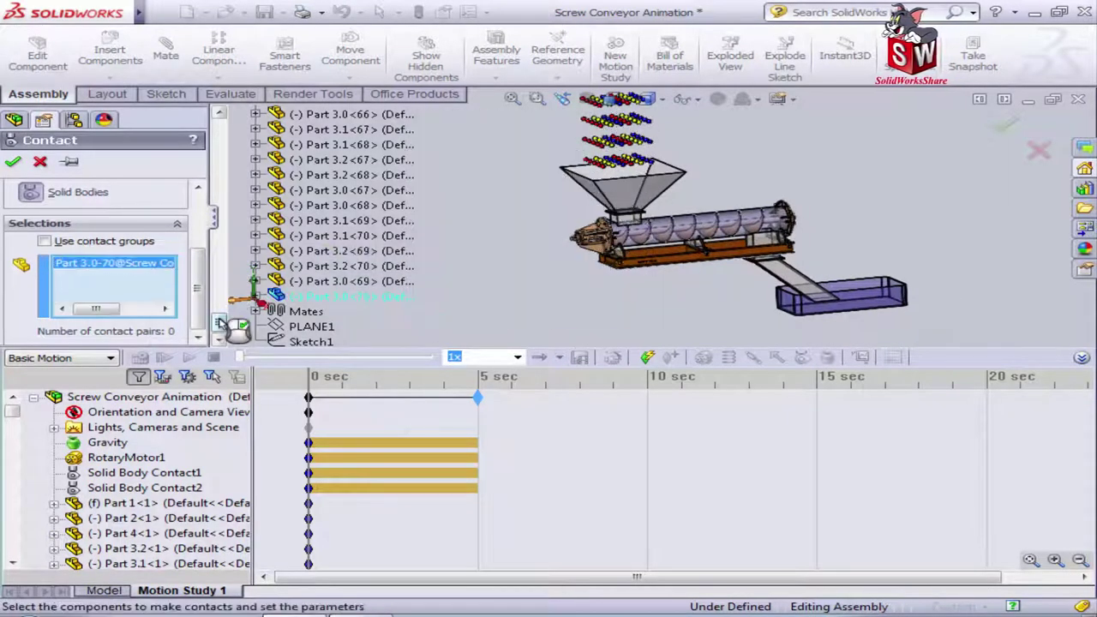
left_click_drag(220, 321, 220, 133)
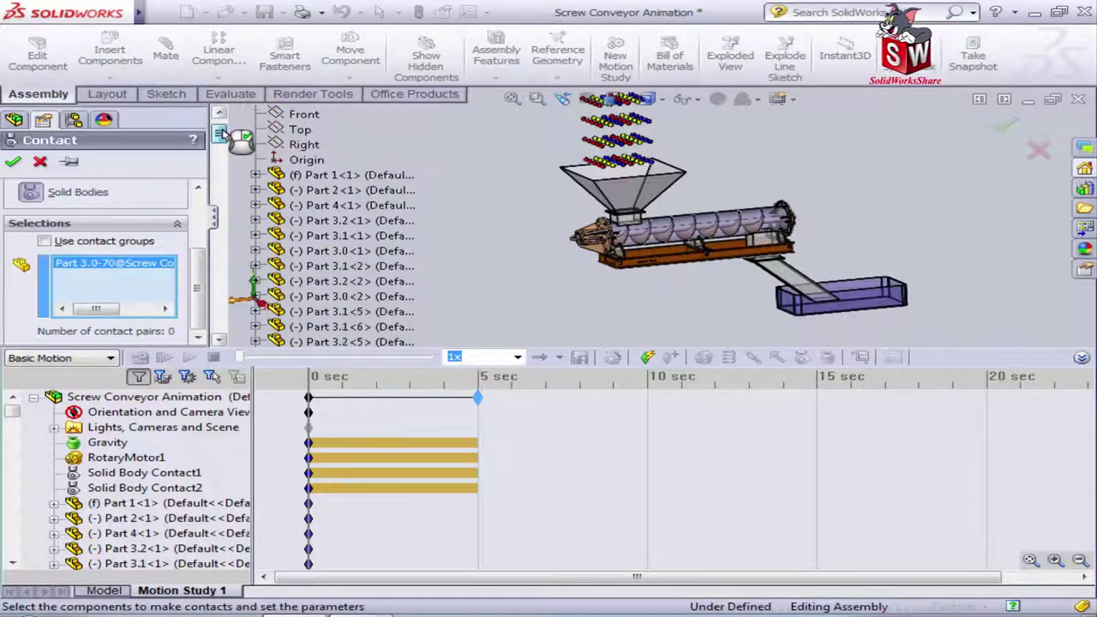
left_click(337, 228)
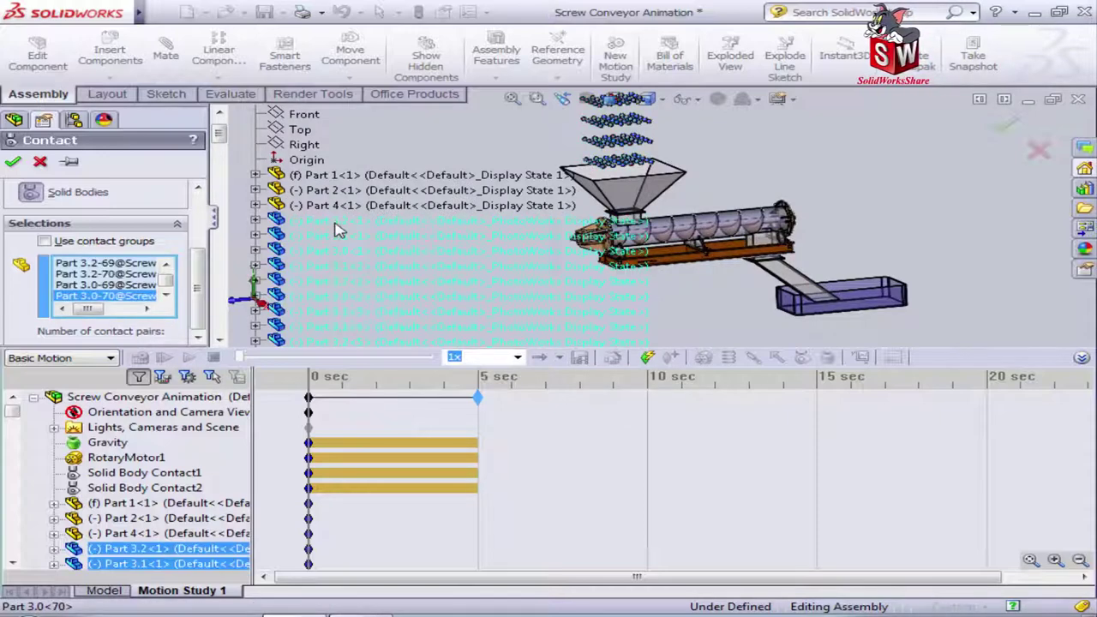
left_click(13, 161)
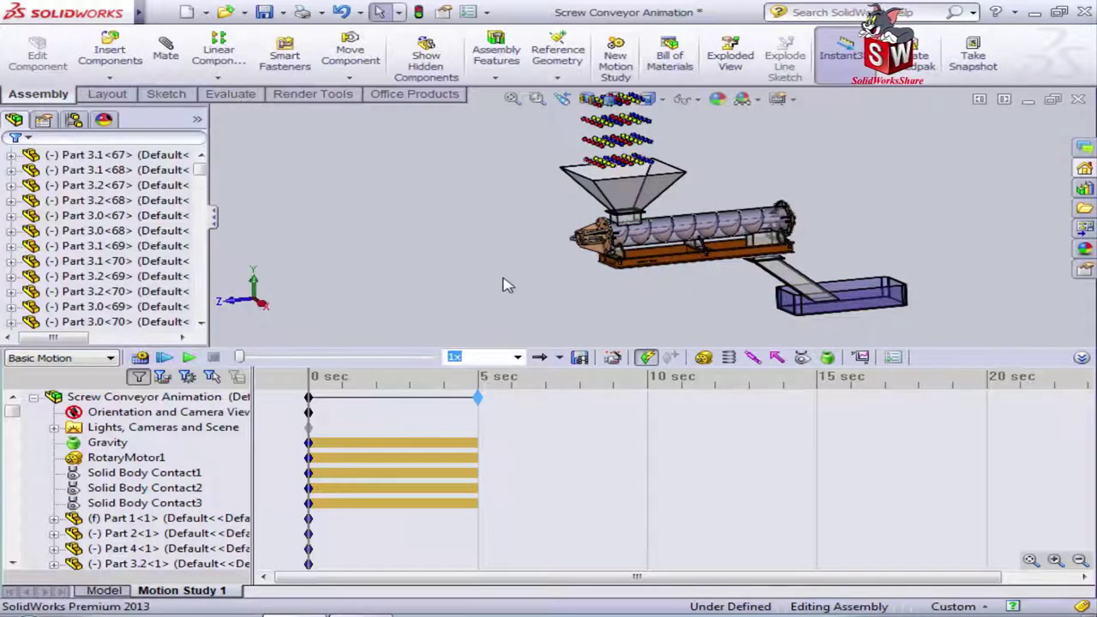
- Collapse the timeline, zoom to the conveyor, and calculate Motion Study 1
left_click(1079, 357)
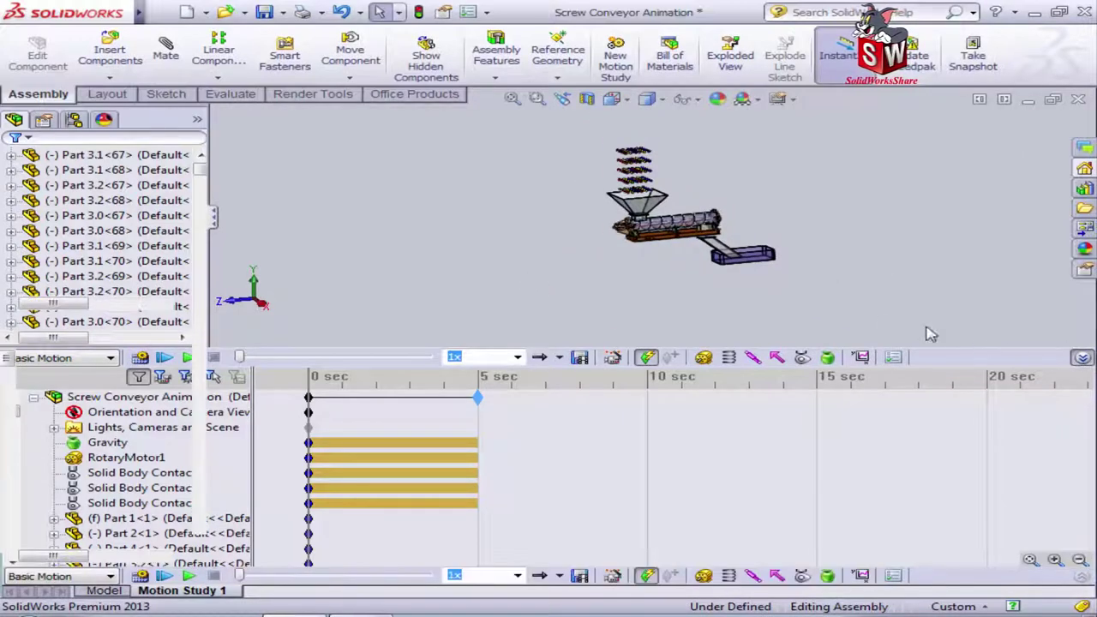
scroll(990, 371, "up", 2)
scroll(989, 371, "up", 3)
scroll(775, 304, "down", 3)
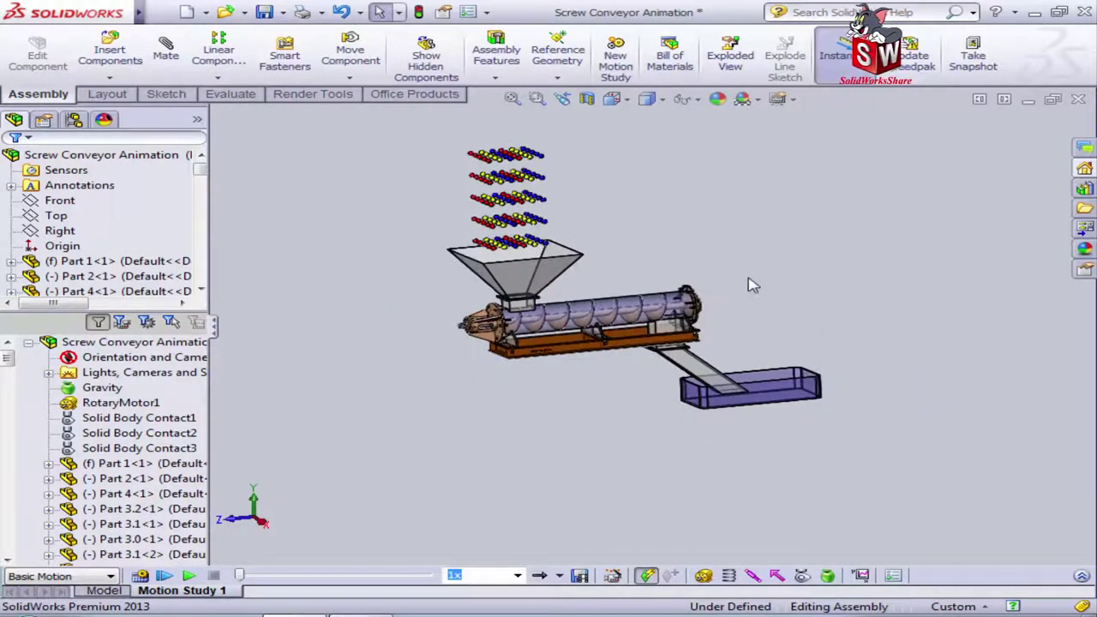
scroll(752, 287, "up", 1)
scroll(751, 283, "up", 2)
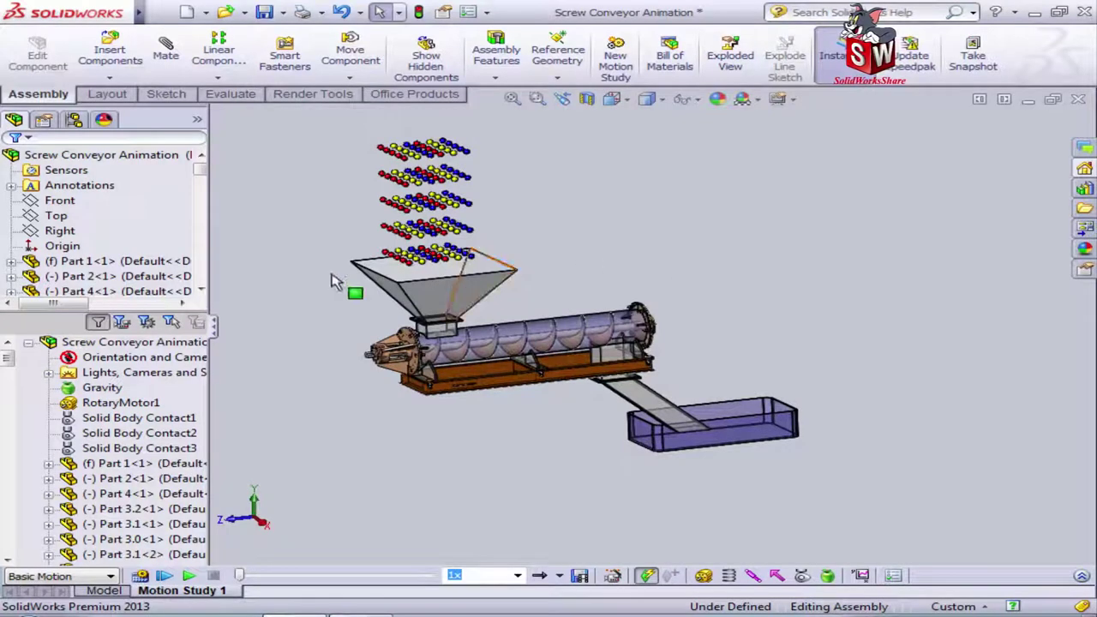
left_click(142, 577)
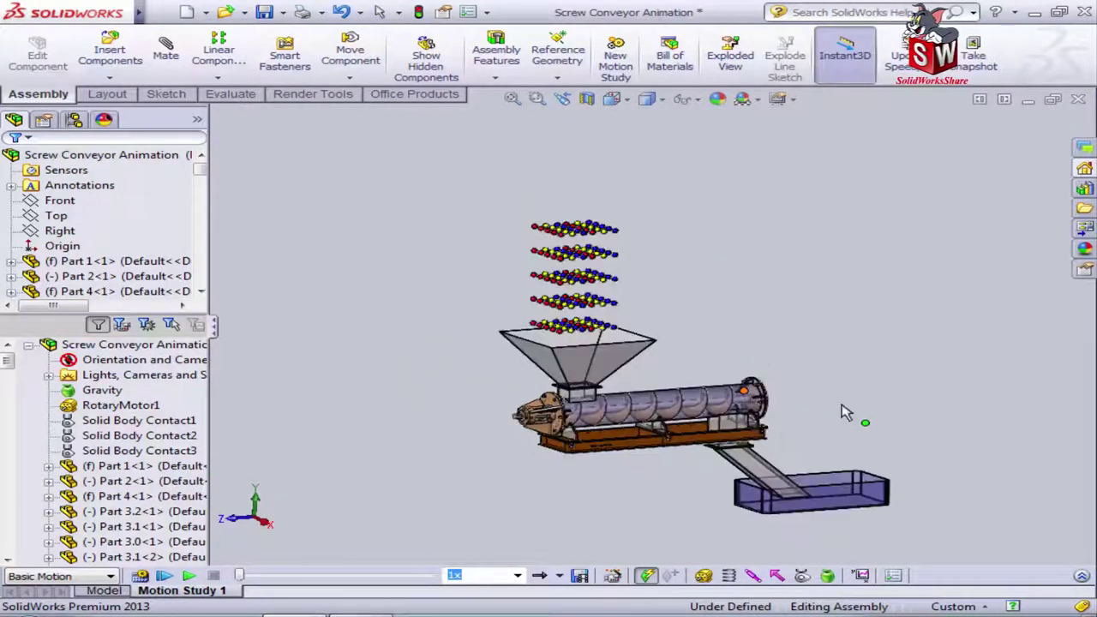
- Drag the study's end time key from 5 to 20 seconds and recalculate
mouse_move(759, 351)
middle_mouse_down()
mouse_move(754, 409)
mouse_move(737, 432)
middle_mouse_up()
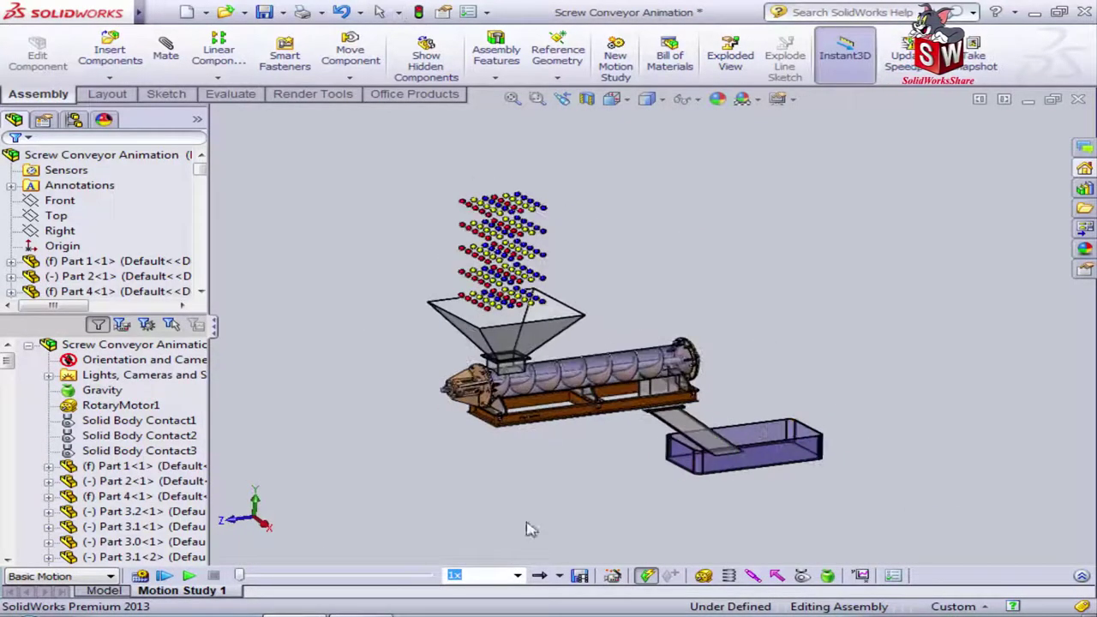
left_click(1082, 576)
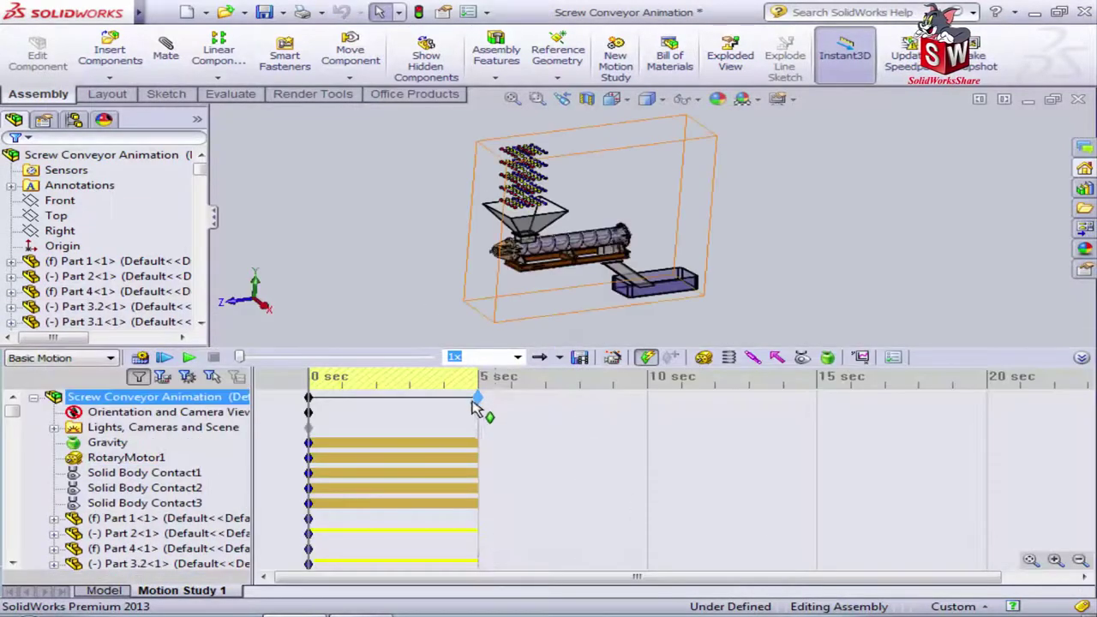
left_click_drag(477, 396, 986, 397)
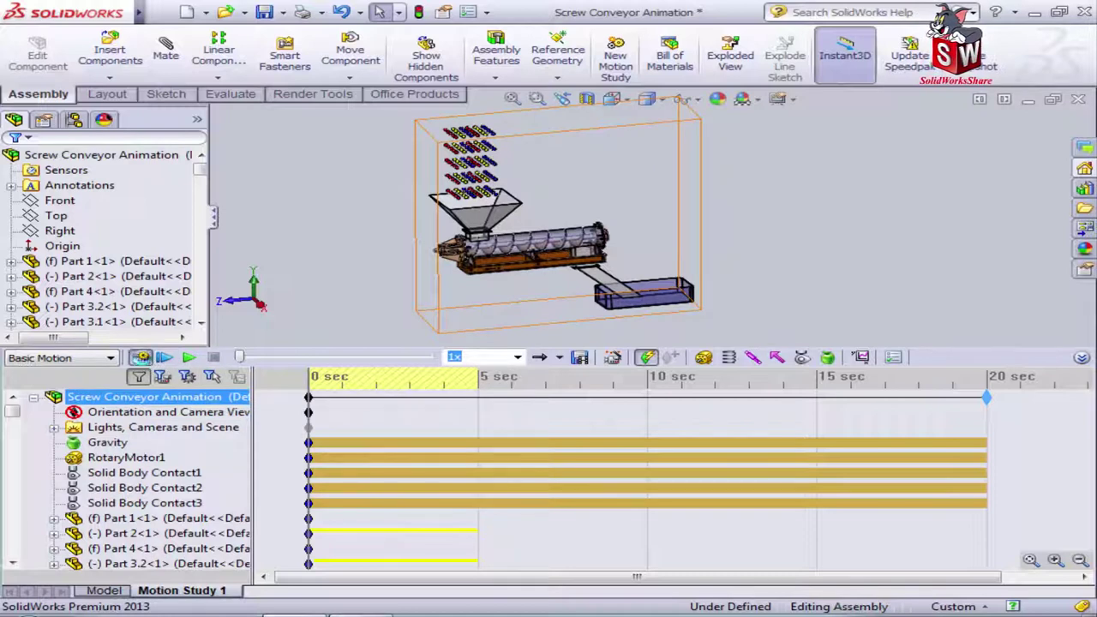
left_click(141, 357)
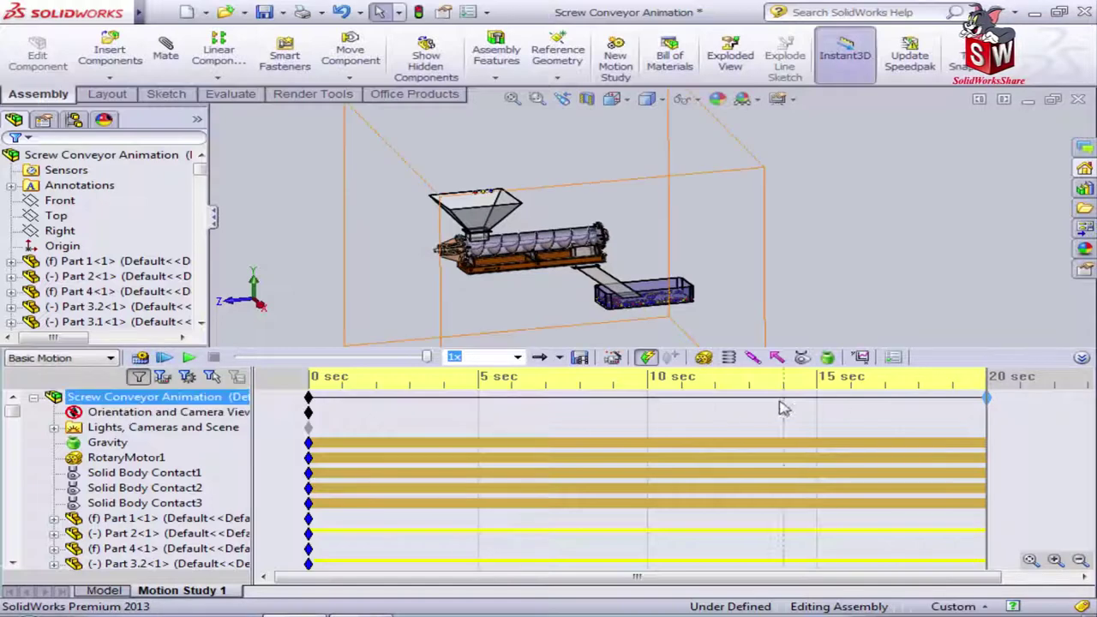
- Rewind to 0 s and suppress mates Concentric2–Concentric5 and Distance1–Distance2
left_click_drag(12, 418, 17, 557)
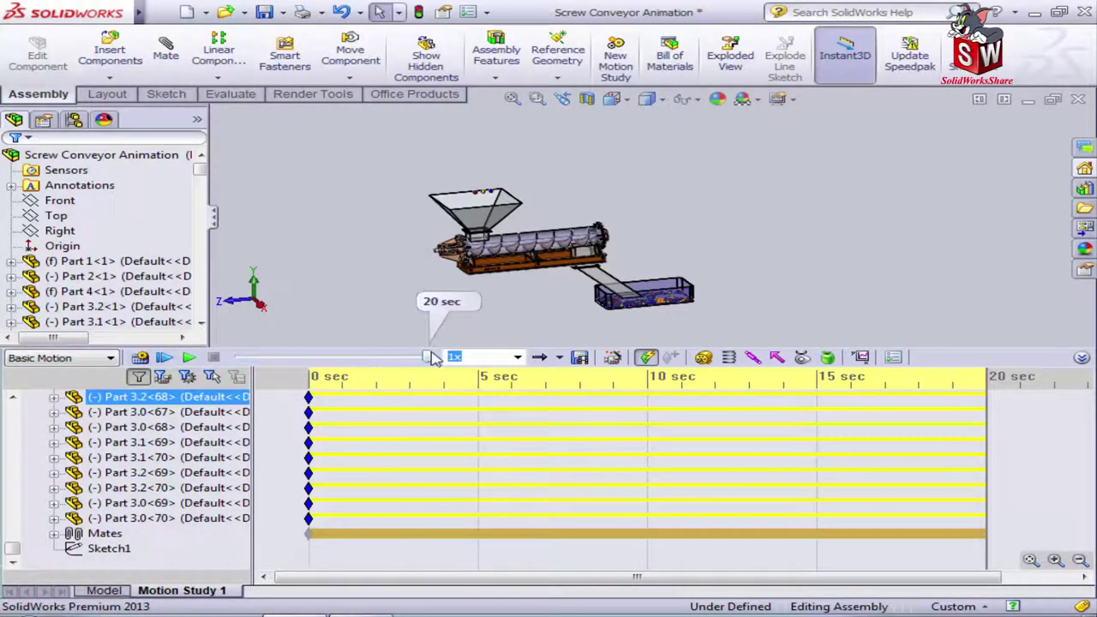
left_click_drag(427, 357, 257, 358)
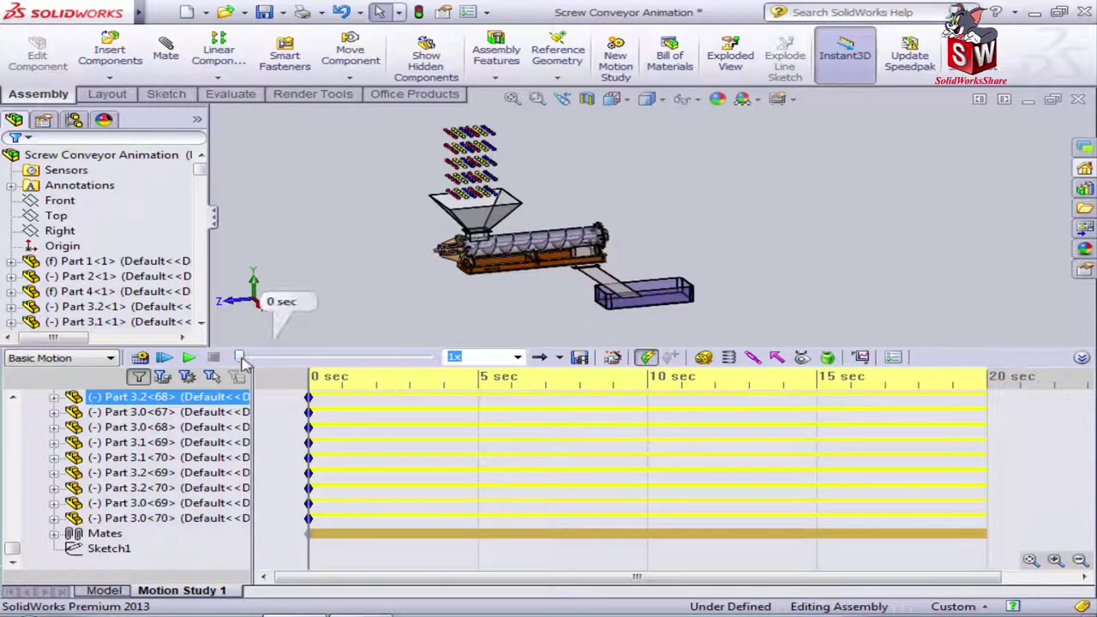
left_click(54, 533)
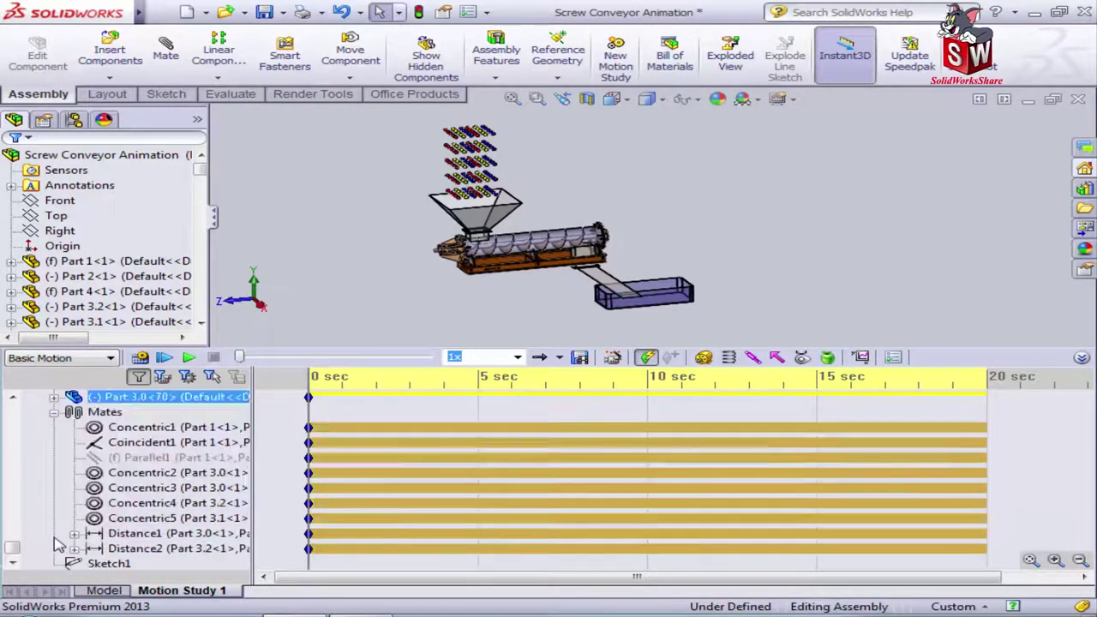
left_click(137, 532)
left_click(142, 517, "ctrl")
left_click(141, 472)
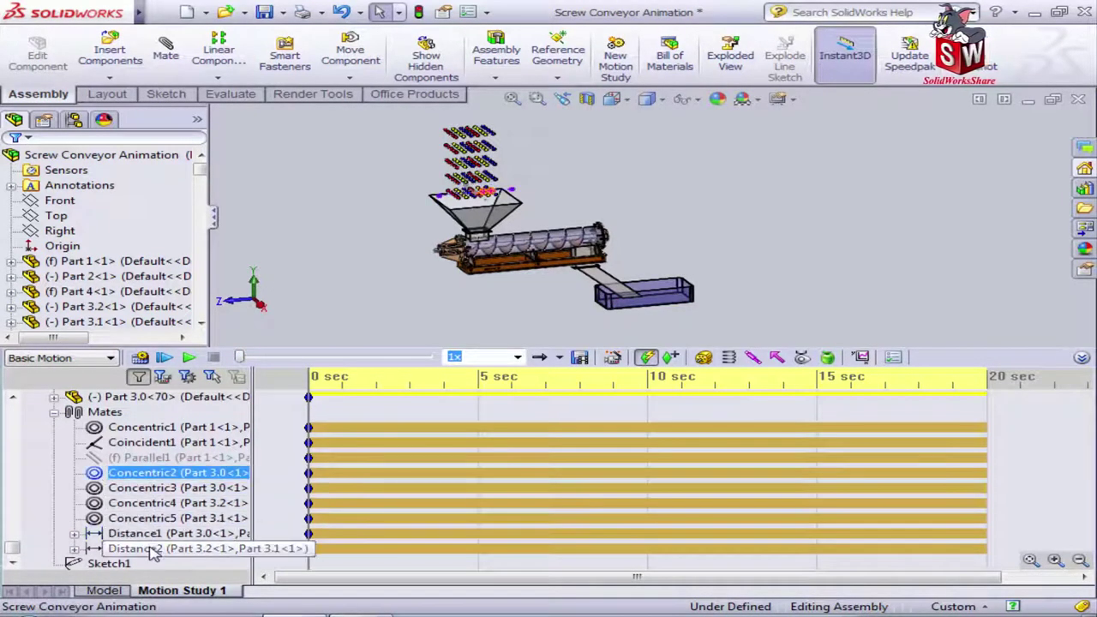
left_click(152, 550, "shift")
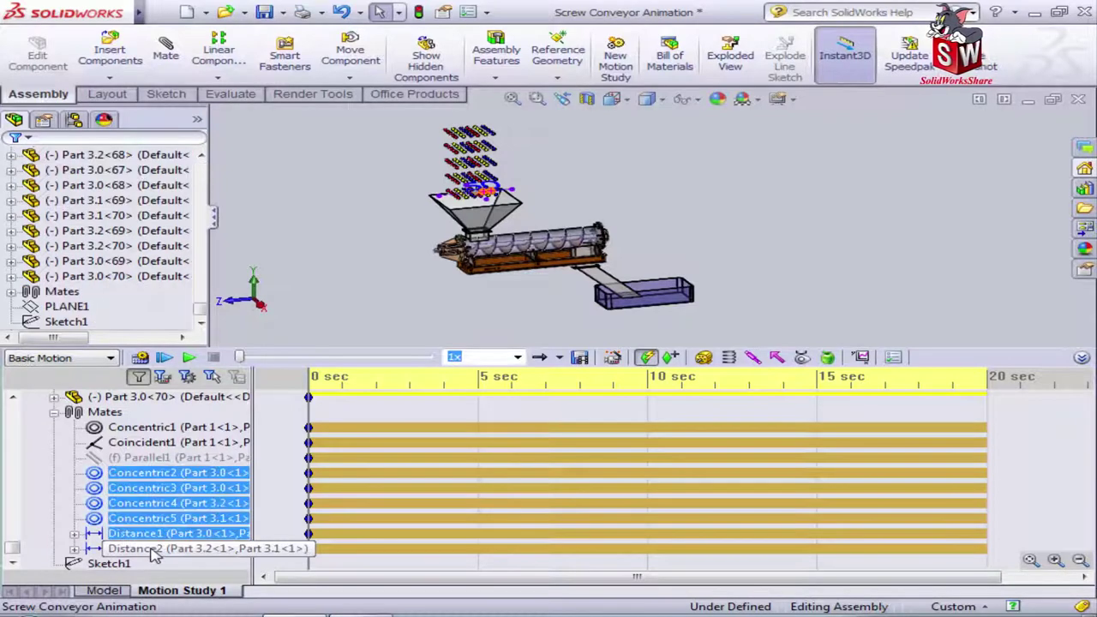
right_click(182, 480)
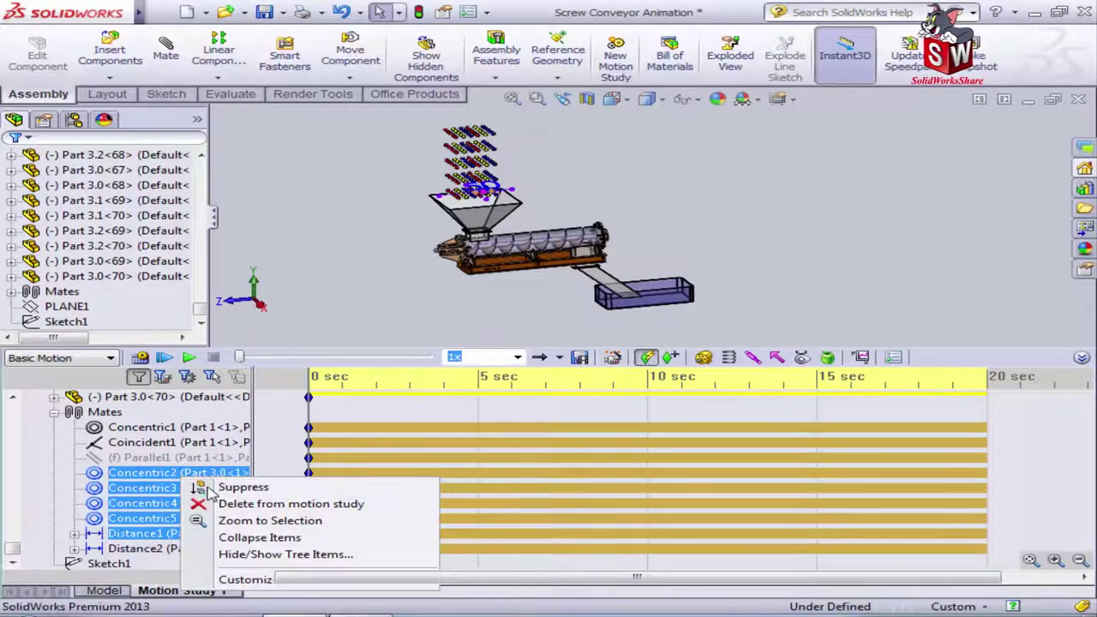
left_click(231, 486)
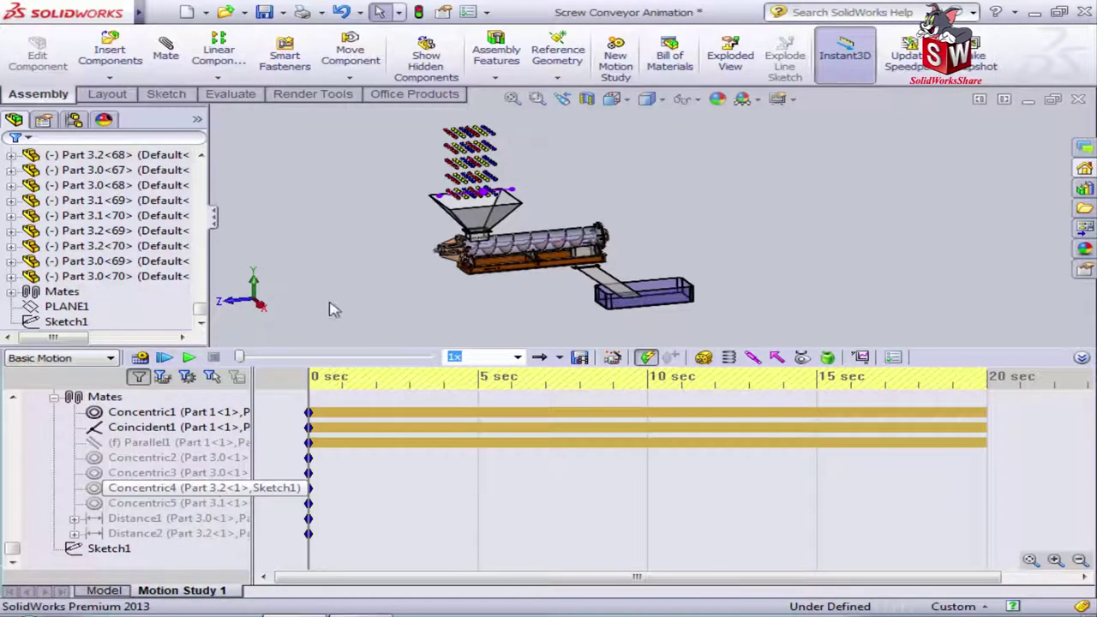
left_click(1081, 358)
- Recalculate Motion Study 1 with those mates suppressed
left_click(141, 576)
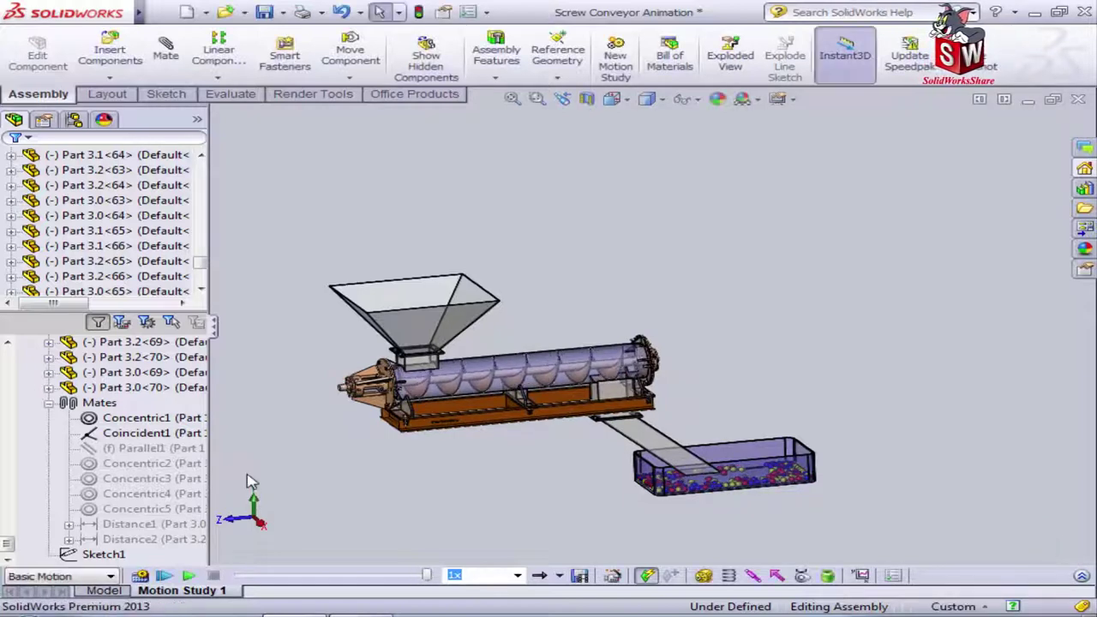
- Play the 20-second screw conveyor animation from the start
left_click(189, 576)
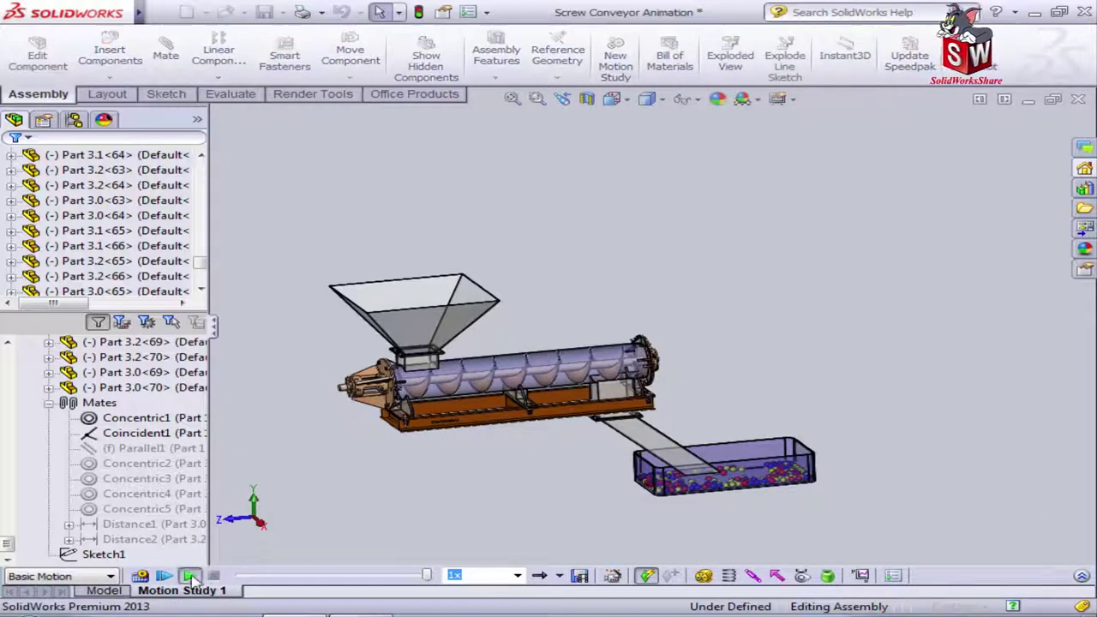